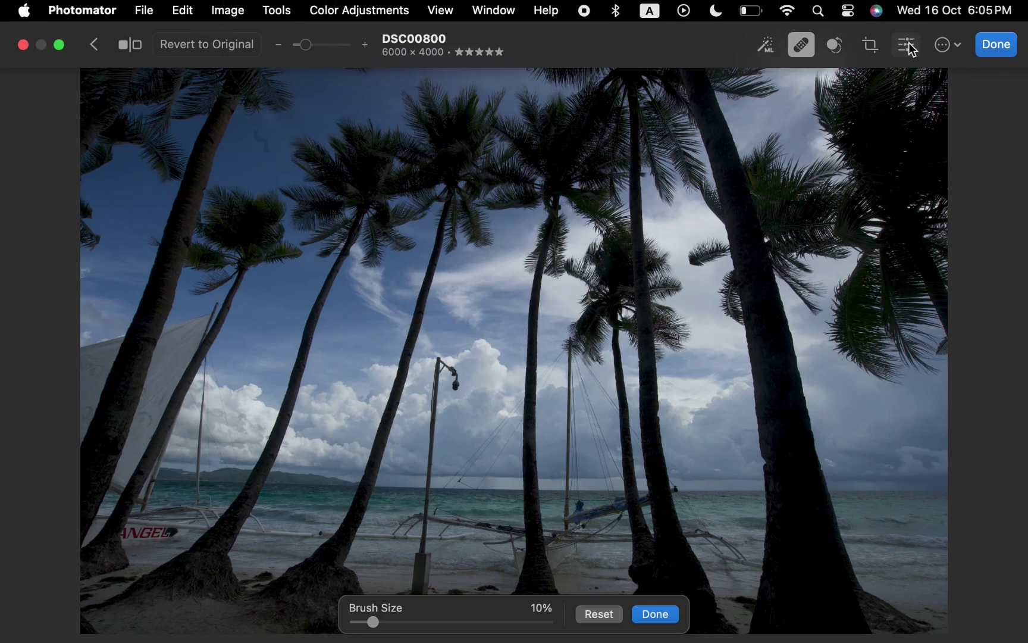
- Open the colour adjustments for the palm tree beach photo and raise its shadows to the maximum
click(907, 43)
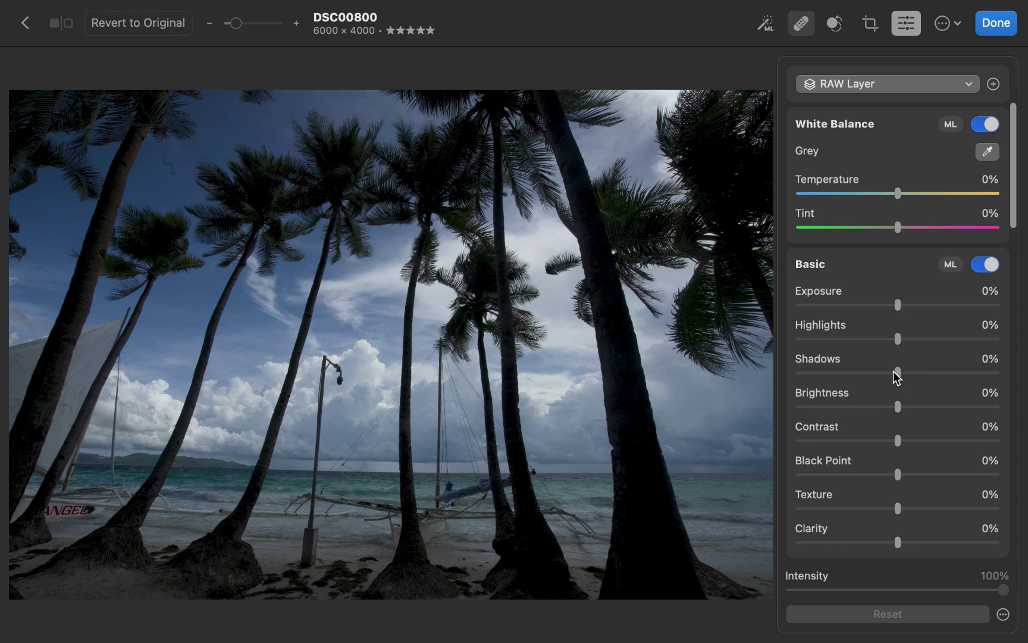
drag(898, 373, 1026, 389)
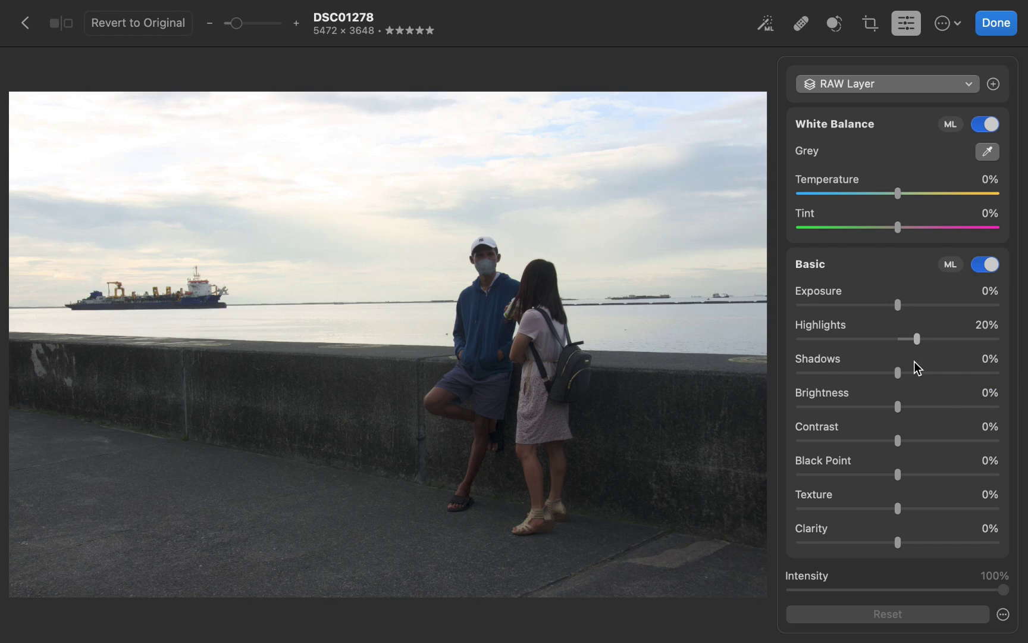
- Set the seawall couple photo's highlights to -100%, and raise the shadows on it and on the shophouse street photo
drag(914, 367, 714, 354)
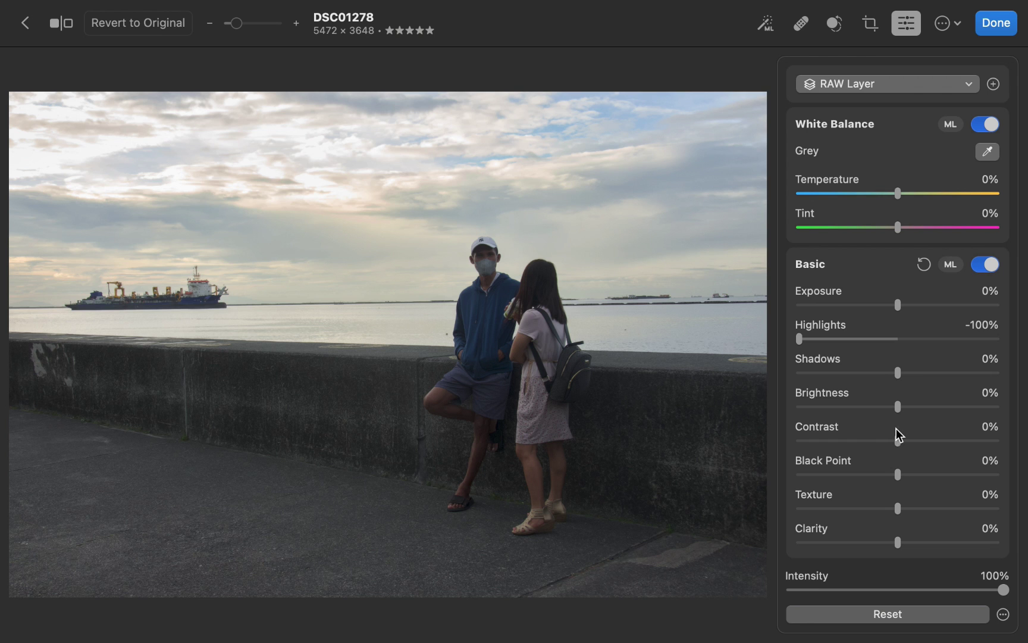
drag(900, 372, 948, 364)
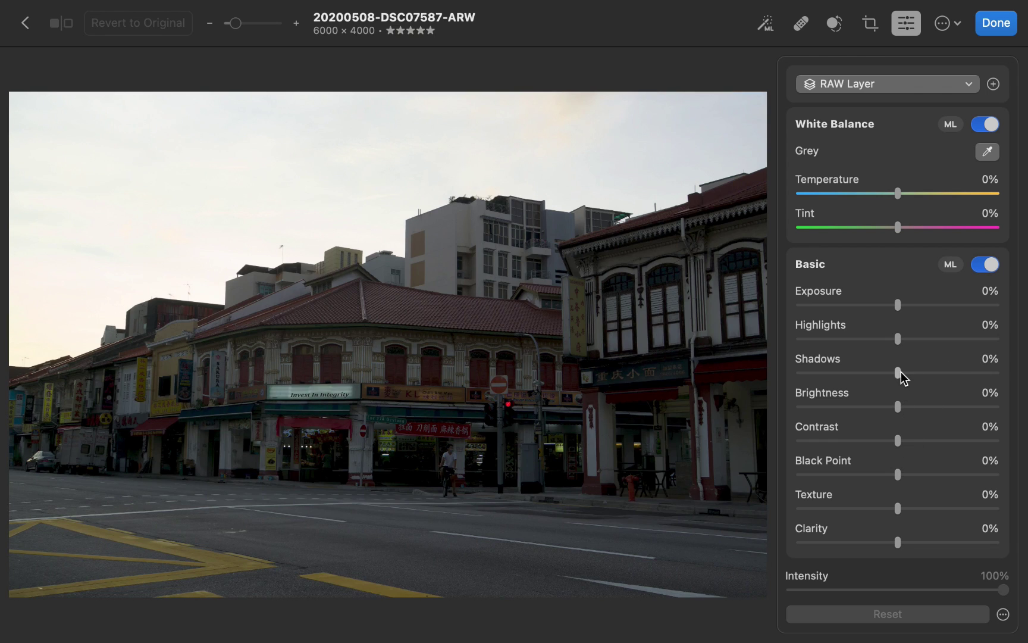
drag(901, 372, 1000, 372)
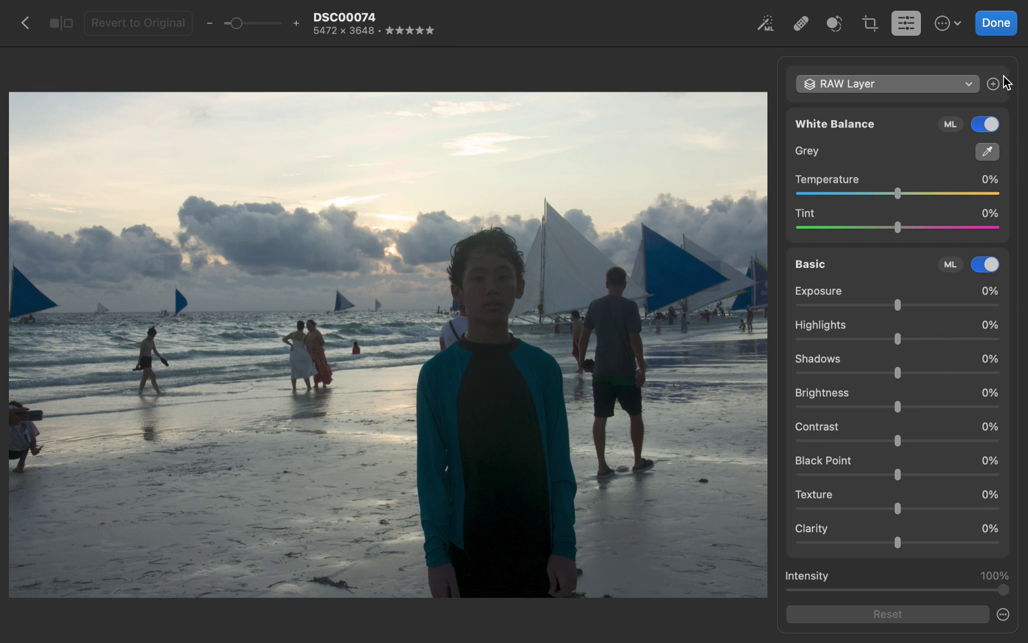
- Add a Select Subject mask layer for the boy on the beach and raise the shadows within it
click(994, 84)
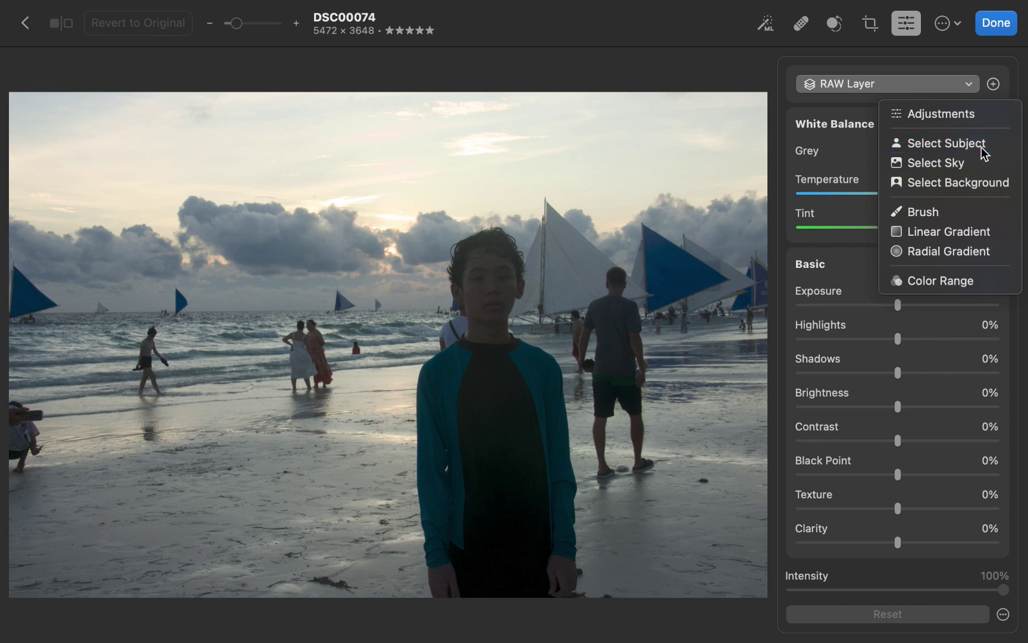
click(946, 143)
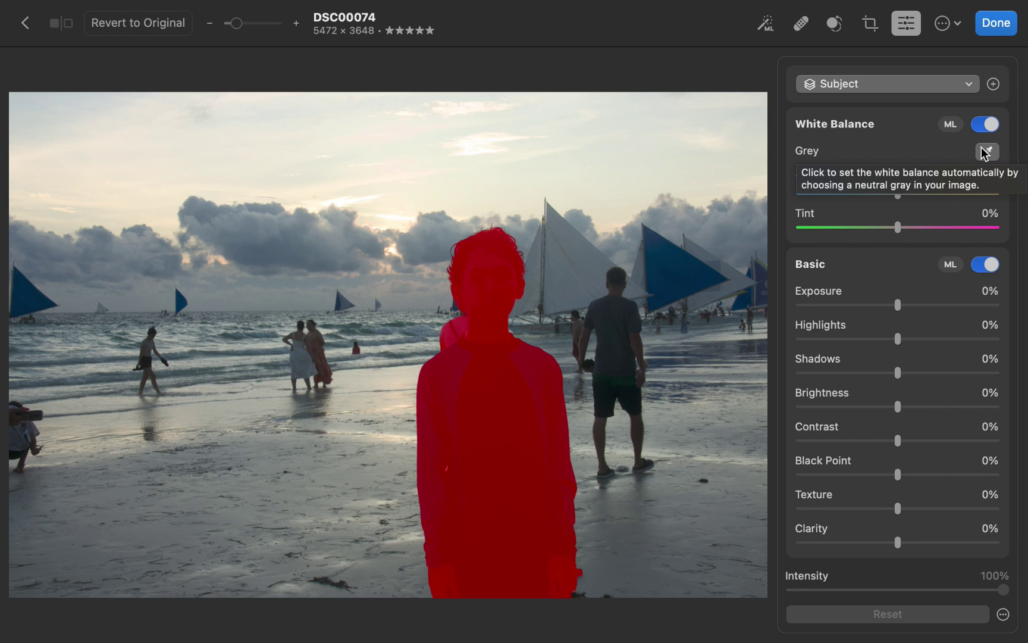
drag(901, 375, 966, 407)
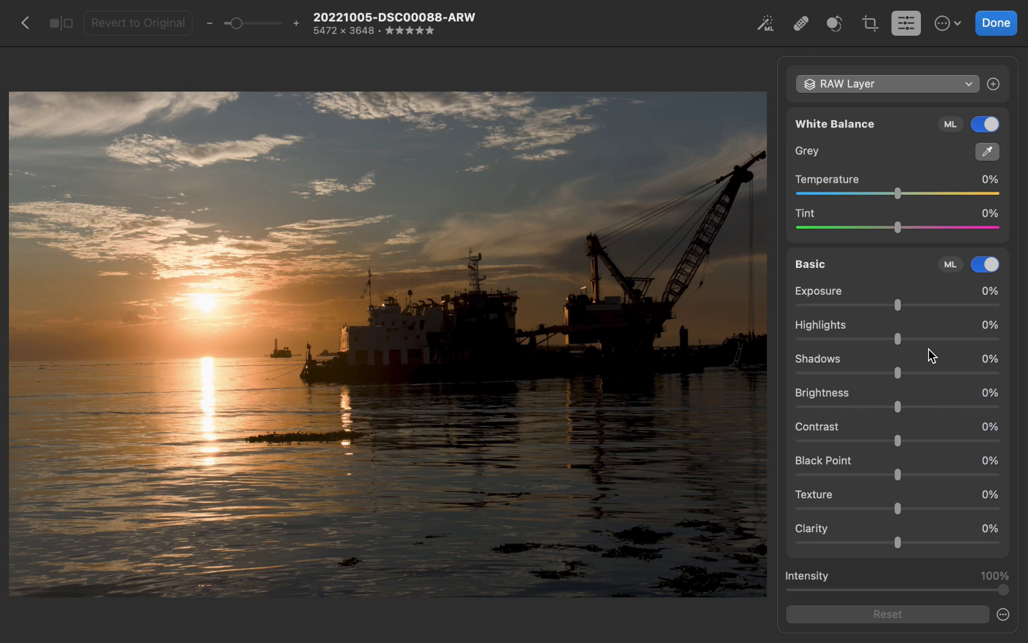
- Adjust the brightness of the silhouetted ship sunset photo
drag(898, 406, 895, 381)
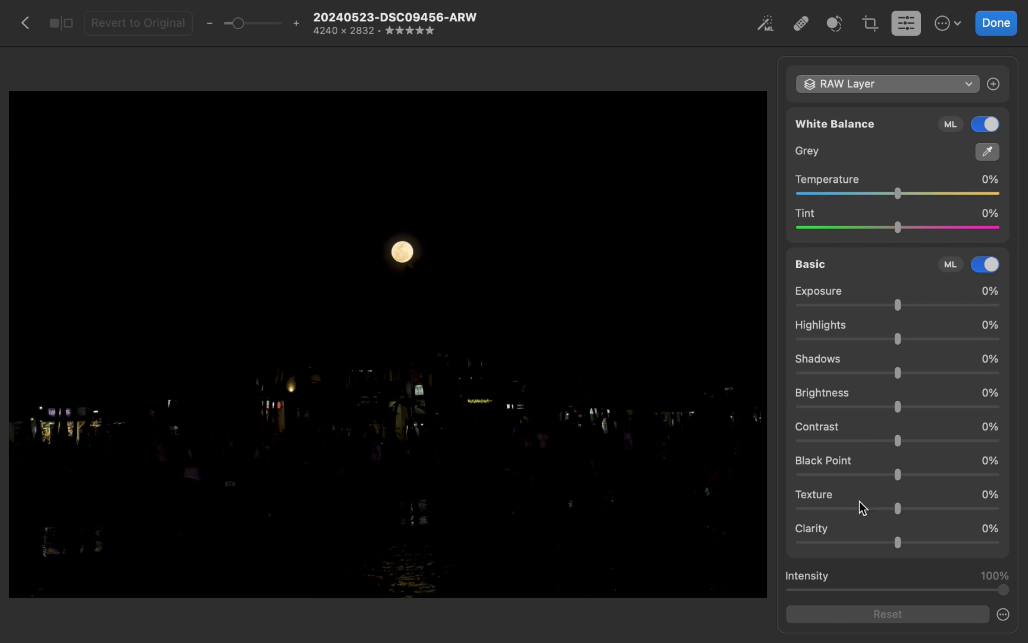
- Set the full-moon night photo's shadows to 100%, and raise the shadows on the photo of the boat by the cliffs
drag(898, 374, 1027, 372)
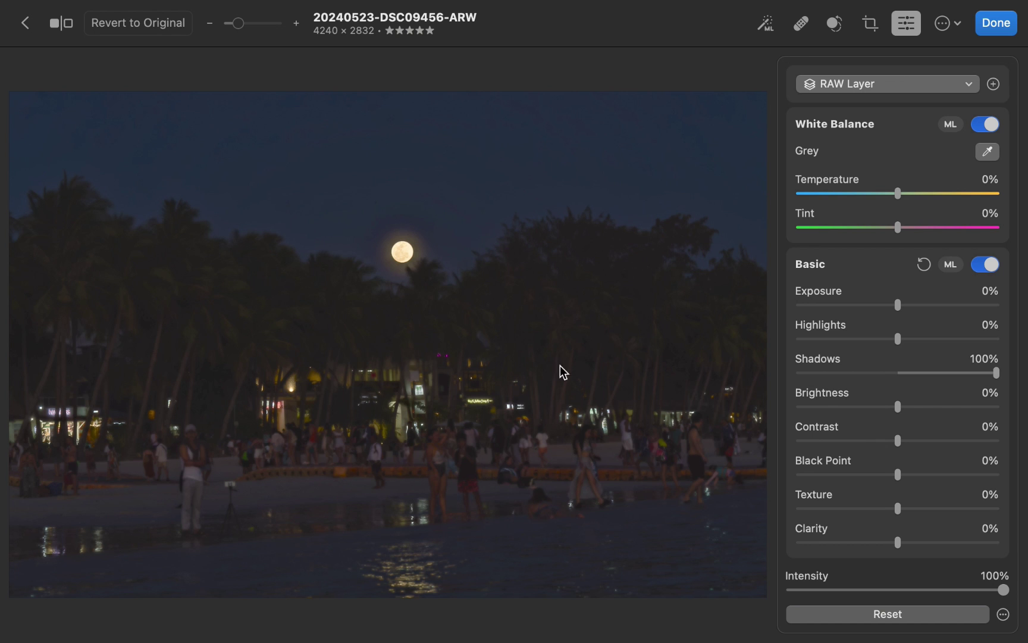
scroll(372, 290, up, 5)
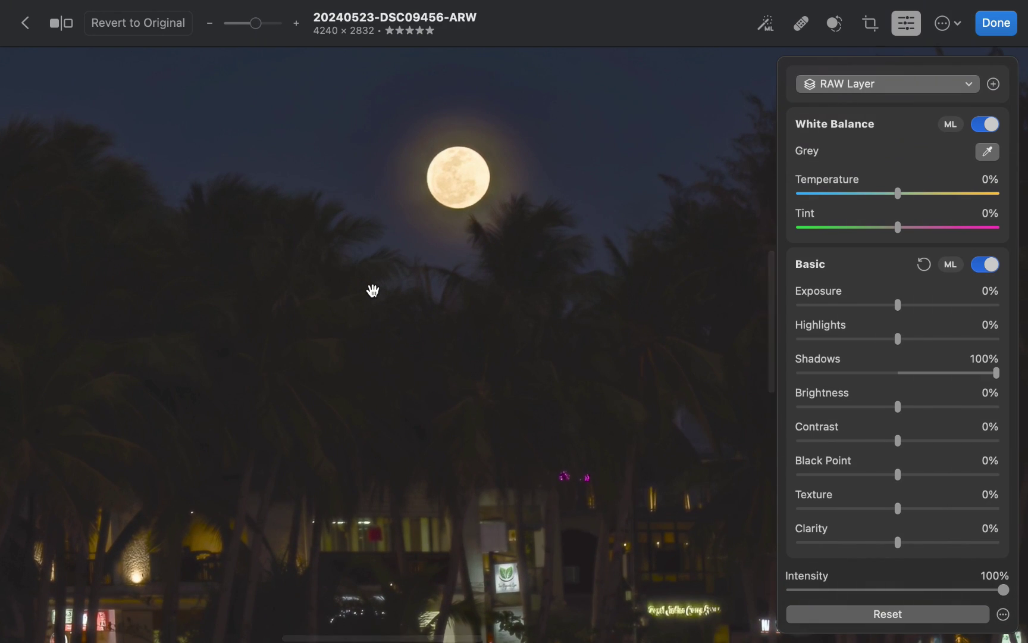
scroll(363, 300, down, 5)
scroll(363, 301, up, 3)
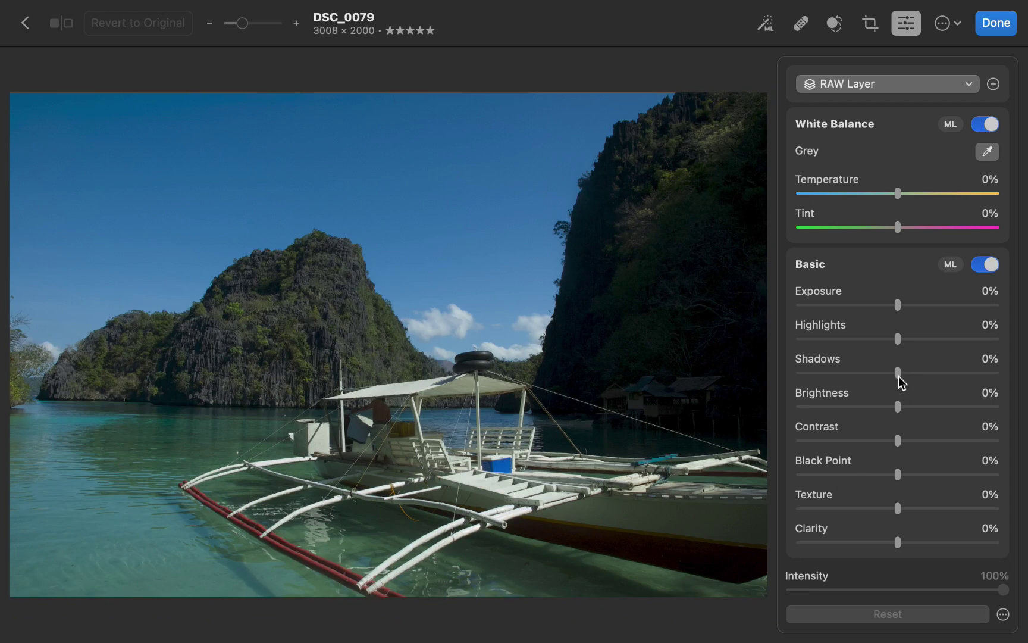
drag(898, 374, 1009, 372)
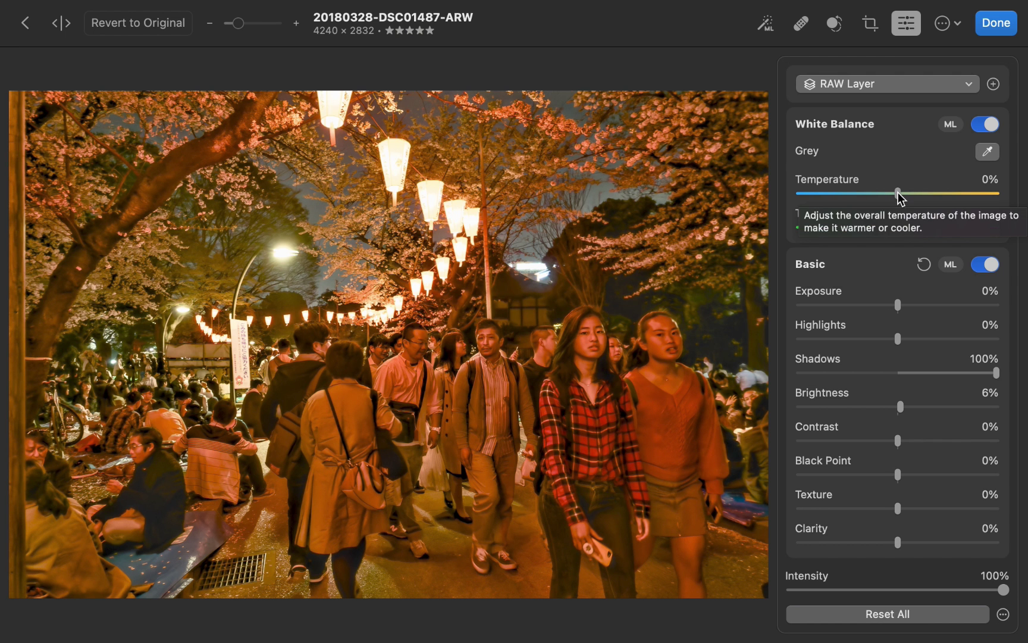
- Cool the lantern-lit cherry blossom photo to a temperature of -199% and lower its highlights
drag(898, 193, 800, 189)
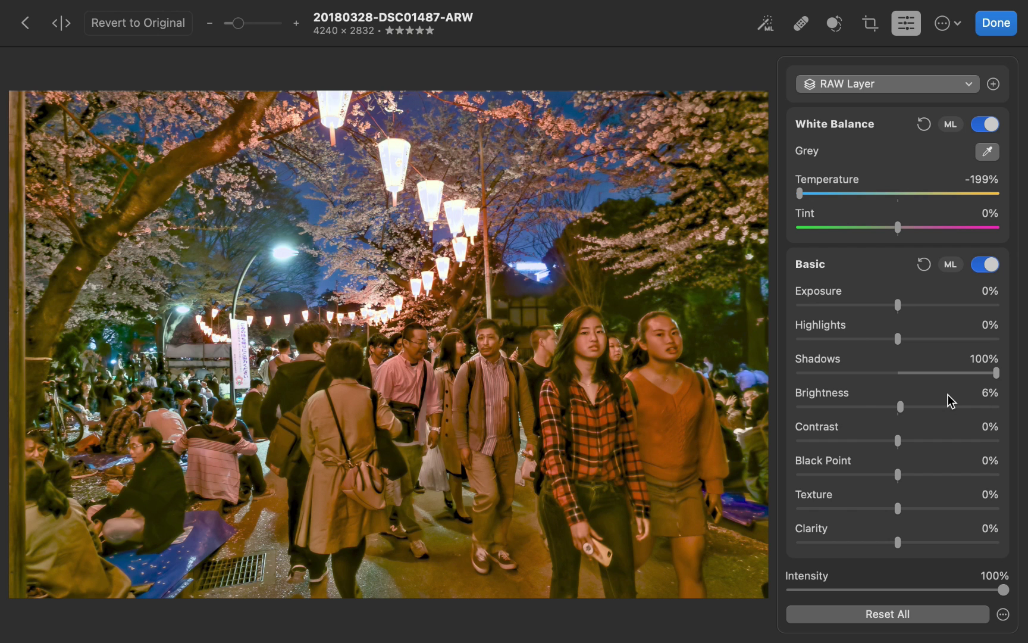
drag(898, 338, 735, 362)
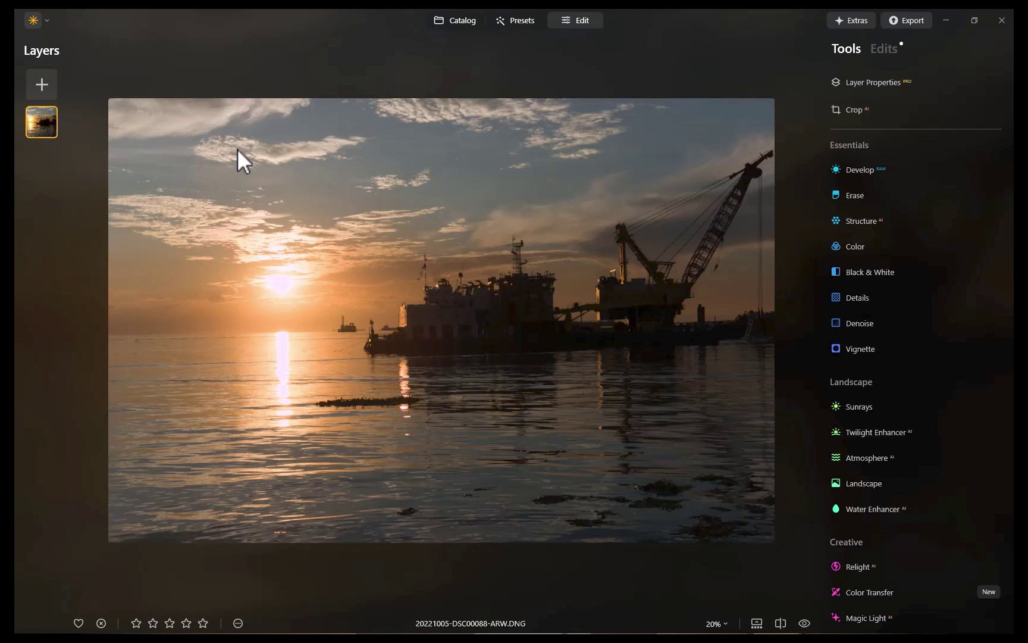
- In Luminar Neo, open the Develop tool and raise the shadows of the silhouetted ship sunset photo
click(857, 169)
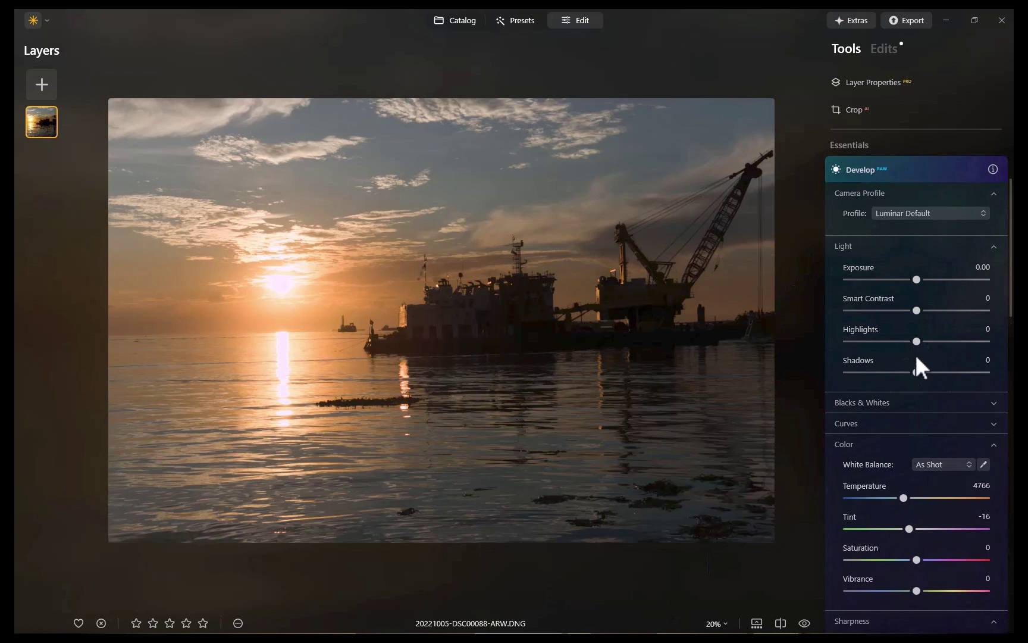
drag(917, 372, 979, 368)
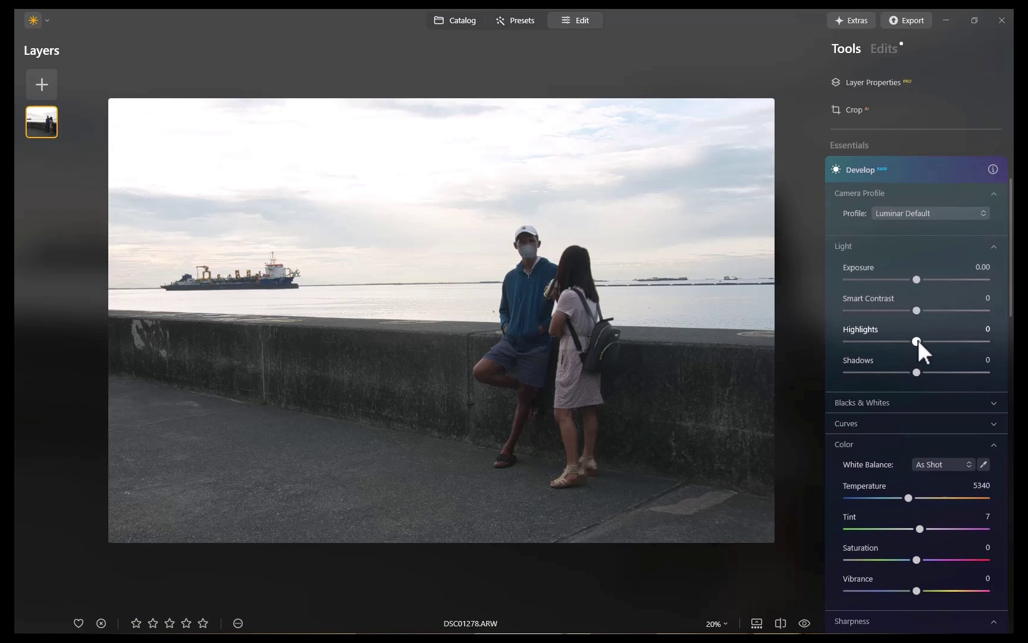
- Lower the highlights and raise the shadows of the seawall couple photo with the Develop tool
drag(917, 341, 858, 340)
mouse_move(917, 372)
mouse_down()
mouse_move(948, 373)
mouse_move(929, 373)
mouse_up()
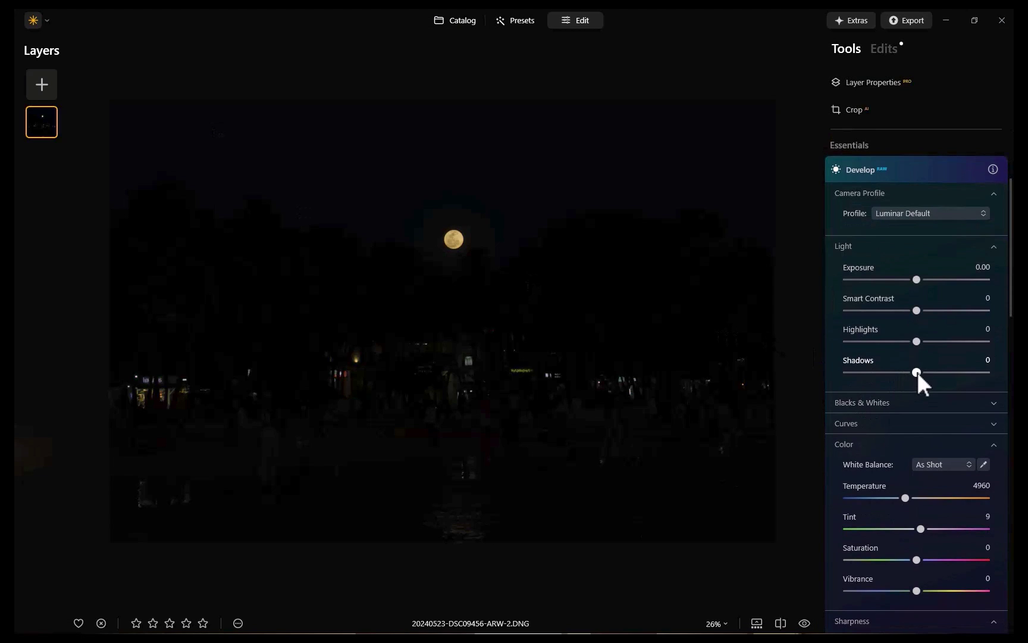
- Set the full-moon night photo's shadows to 100 and increase its exposure
drag(917, 372, 1003, 380)
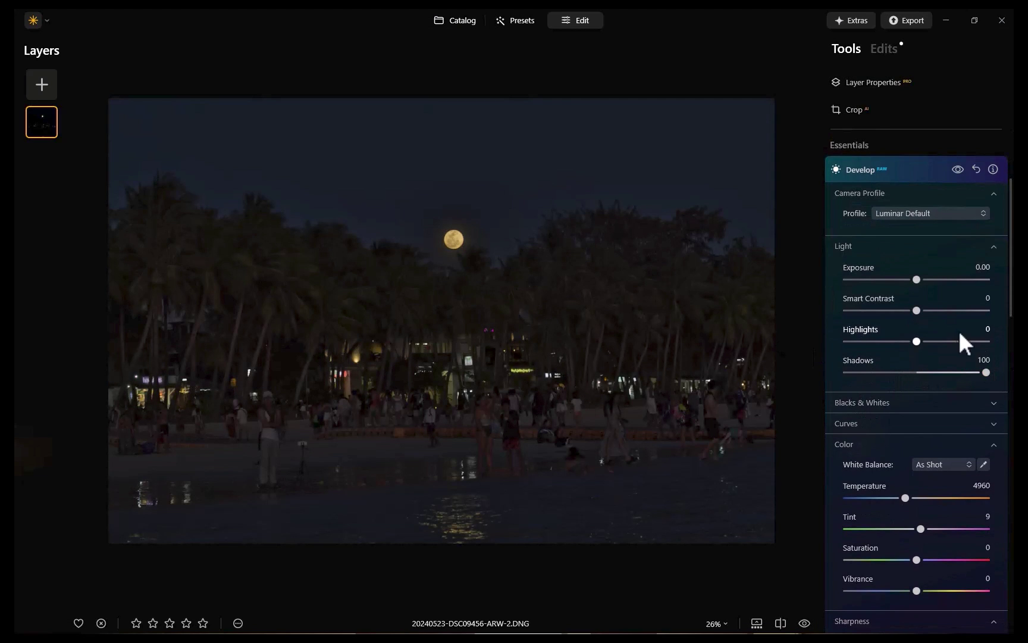
mouse_move(917, 279)
mouse_down()
mouse_move(931, 280)
mouse_move(917, 284)
mouse_up()
drag(921, 282, 949, 280)
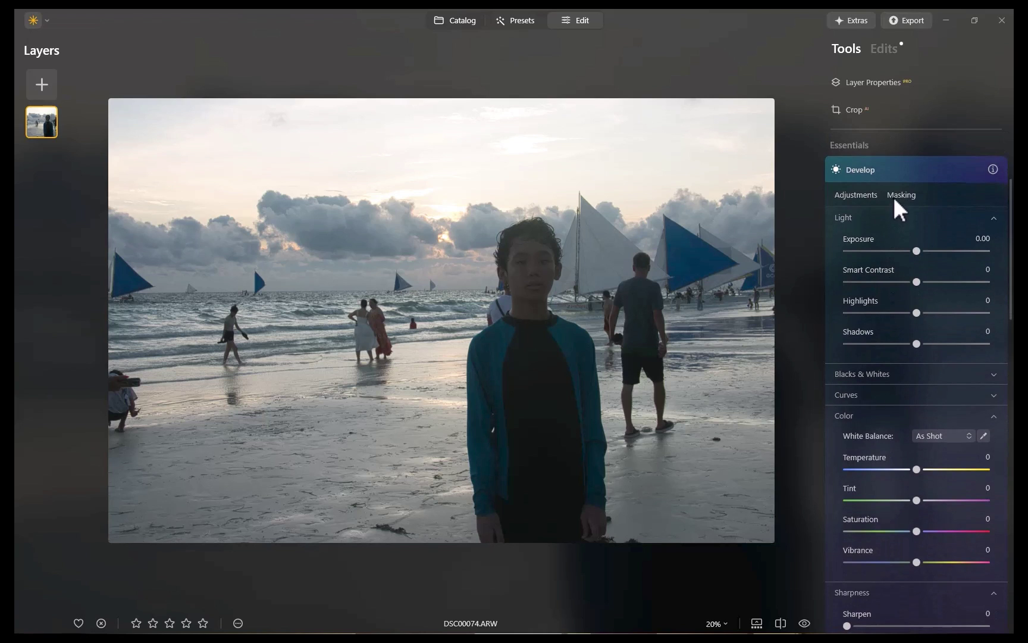
- Mask the boy in the foreground with Object Select, adding his face, hair, neck, shirt, sleeves and hands
click(895, 195)
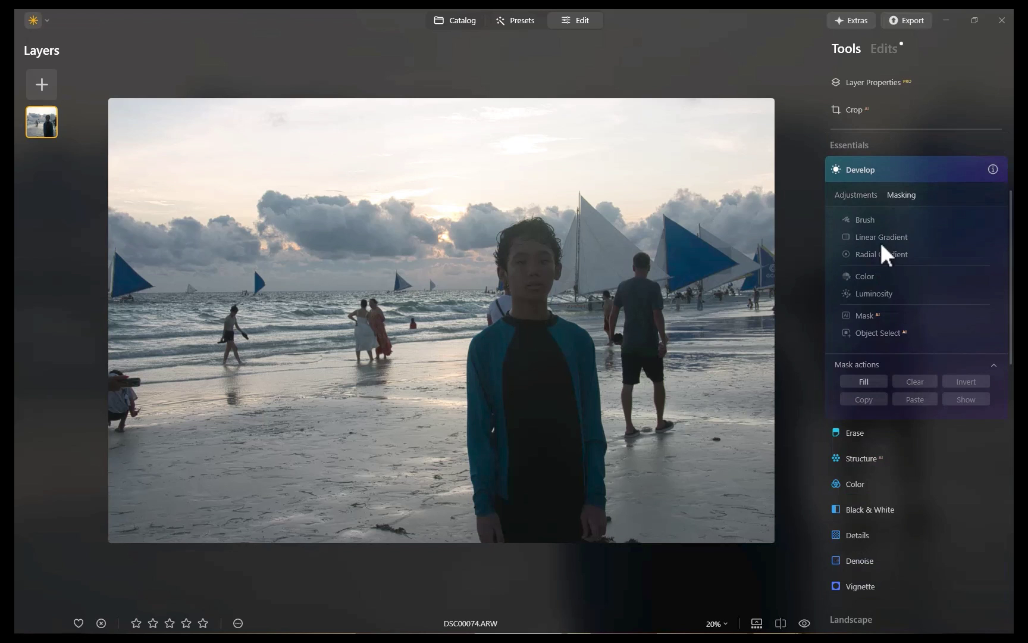
click(865, 333)
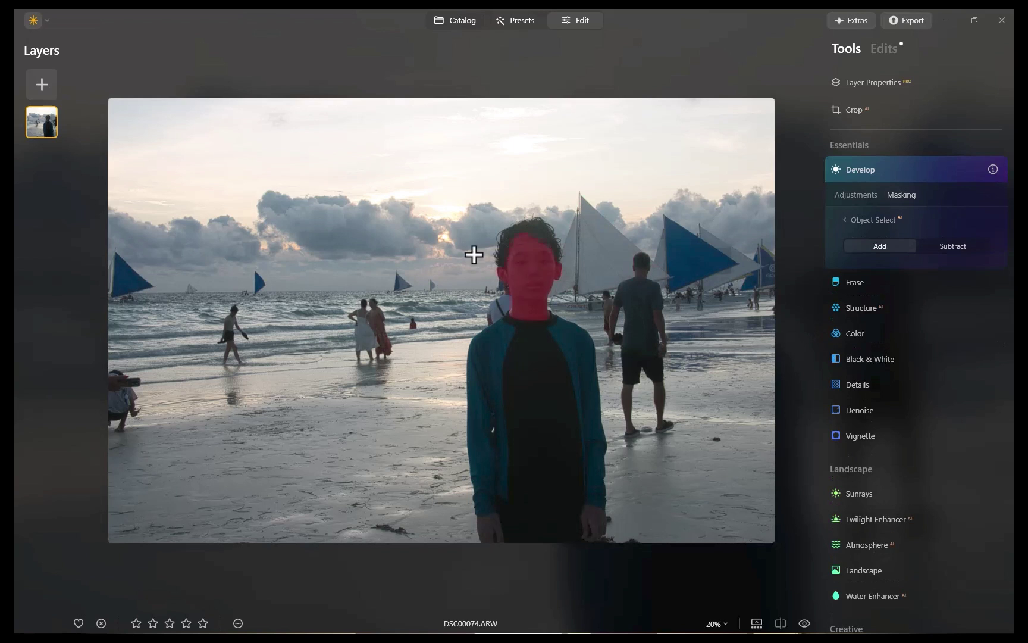
click(519, 264)
click(535, 227)
click(551, 326)
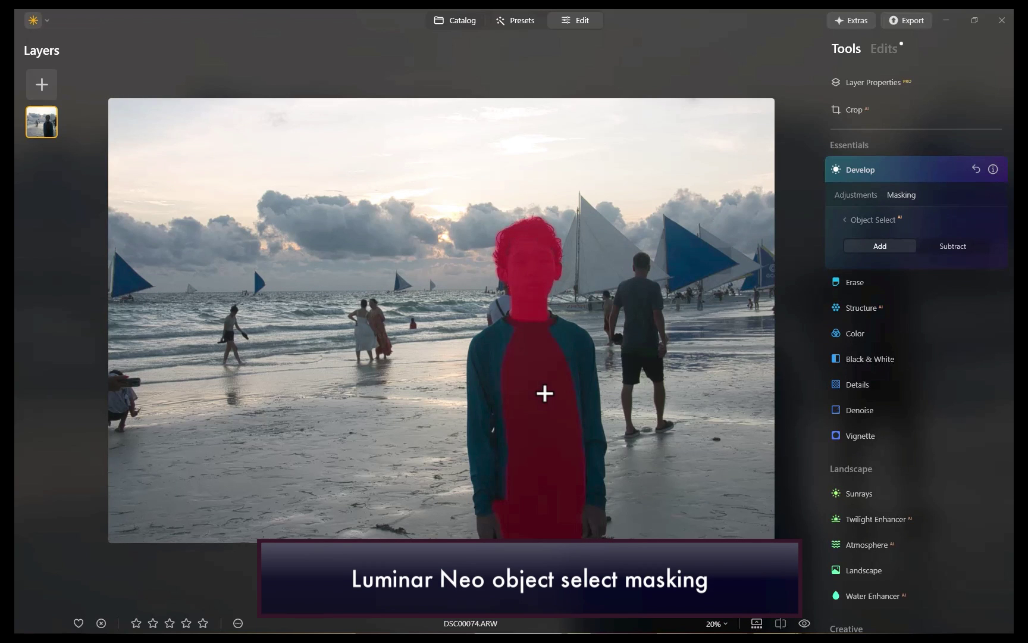
click(577, 354)
click(595, 523)
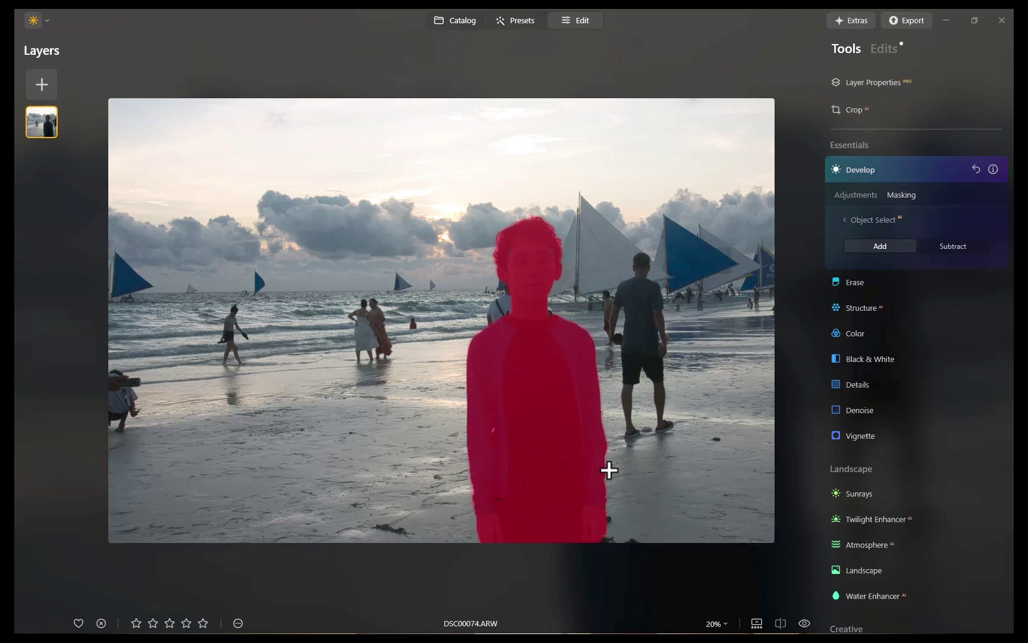
- Raise the exposure of the masked boy in the Develop adjustments
click(847, 199)
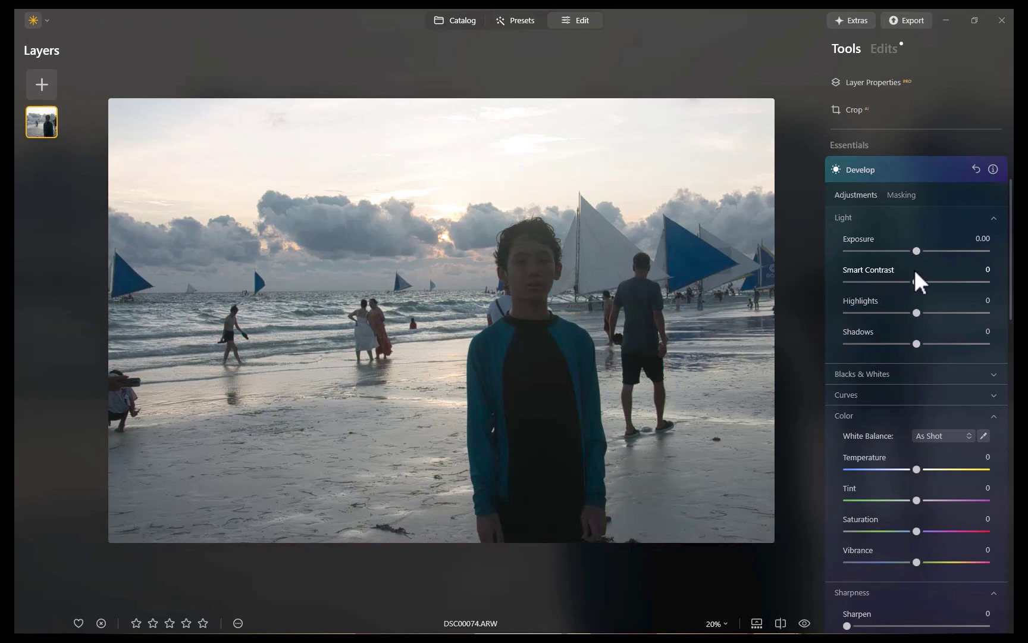
drag(917, 251, 927, 252)
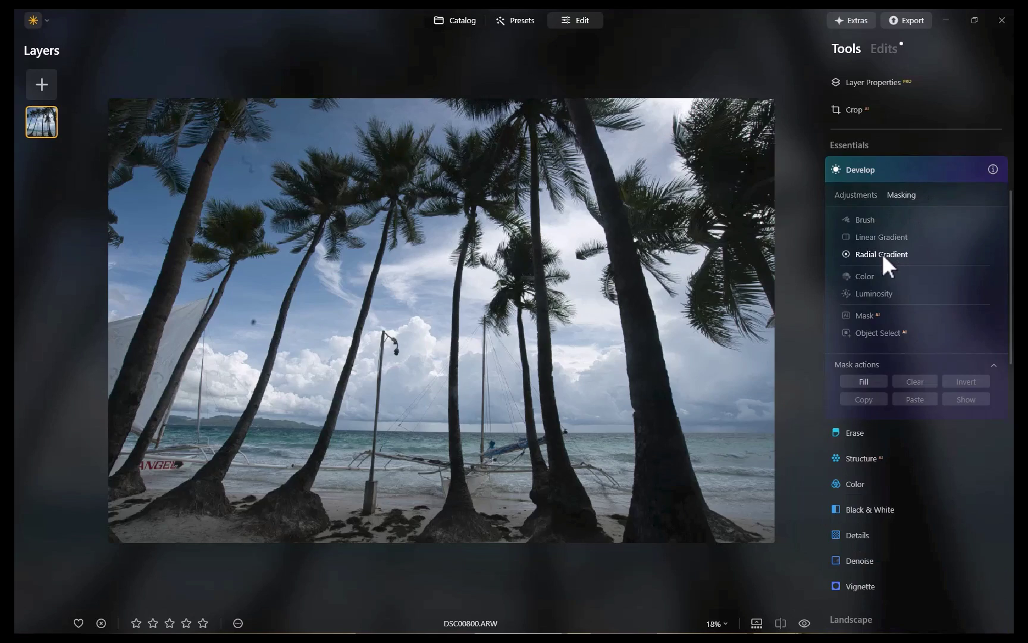
- Create a Luminosity mask on the palm tree photo limited to the darkest tones, covering the trees
click(883, 292)
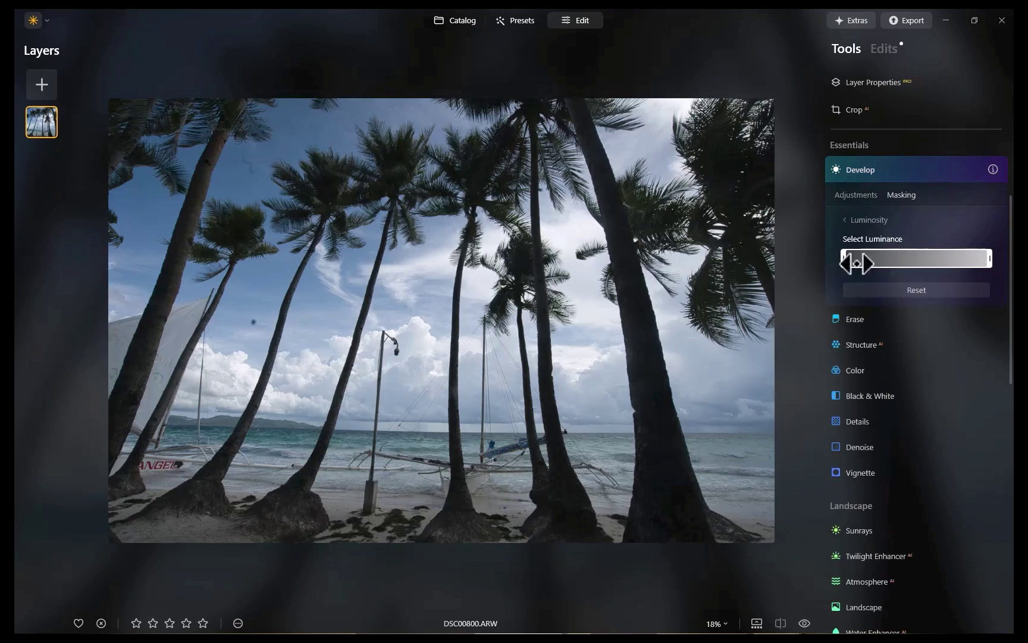
mouse_move(985, 259)
mouse_down()
mouse_move(846, 258)
mouse_move(921, 273)
mouse_move(894, 275)
mouse_up()
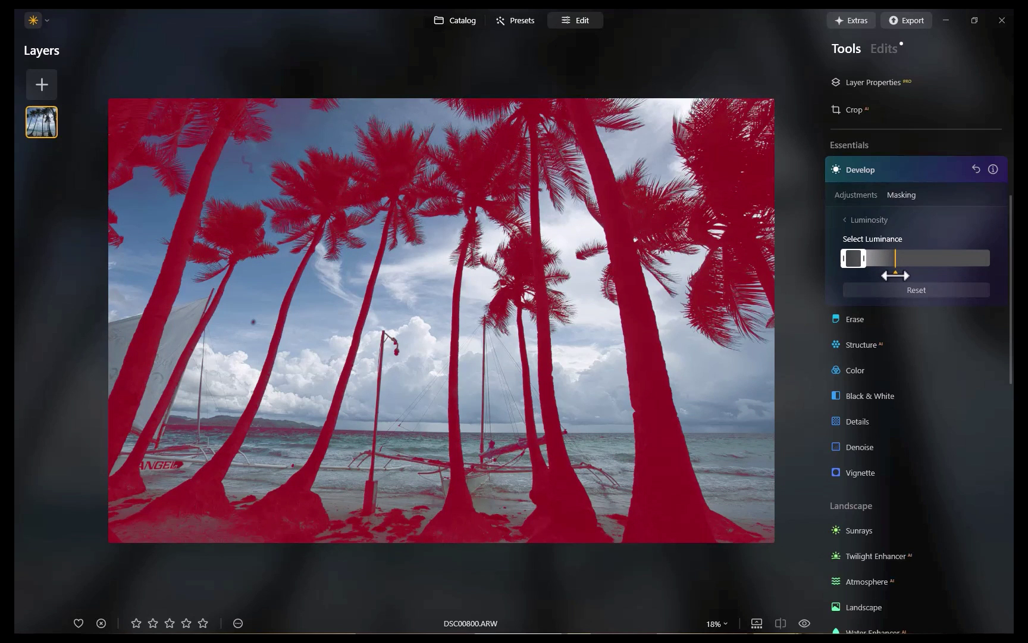
- Raise the shadows of the masked palm trees in the Develop adjustments
click(862, 198)
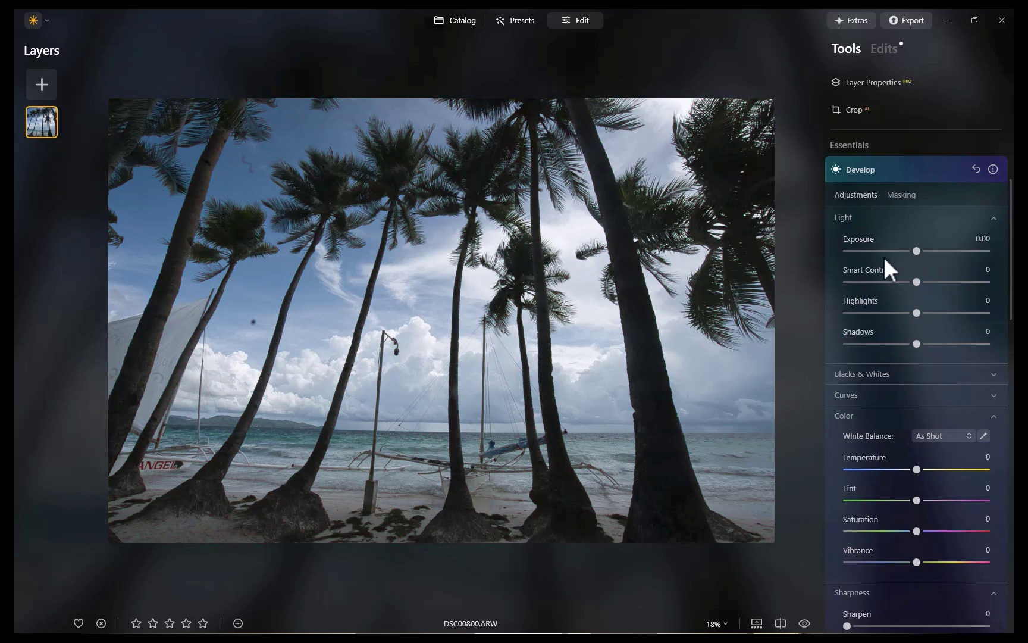
mouse_move(920, 249)
mouse_down()
mouse_move(934, 246)
mouse_move(918, 253)
mouse_up()
mouse_move(915, 343)
mouse_down()
mouse_move(975, 345)
mouse_move(908, 352)
mouse_move(977, 337)
mouse_up()
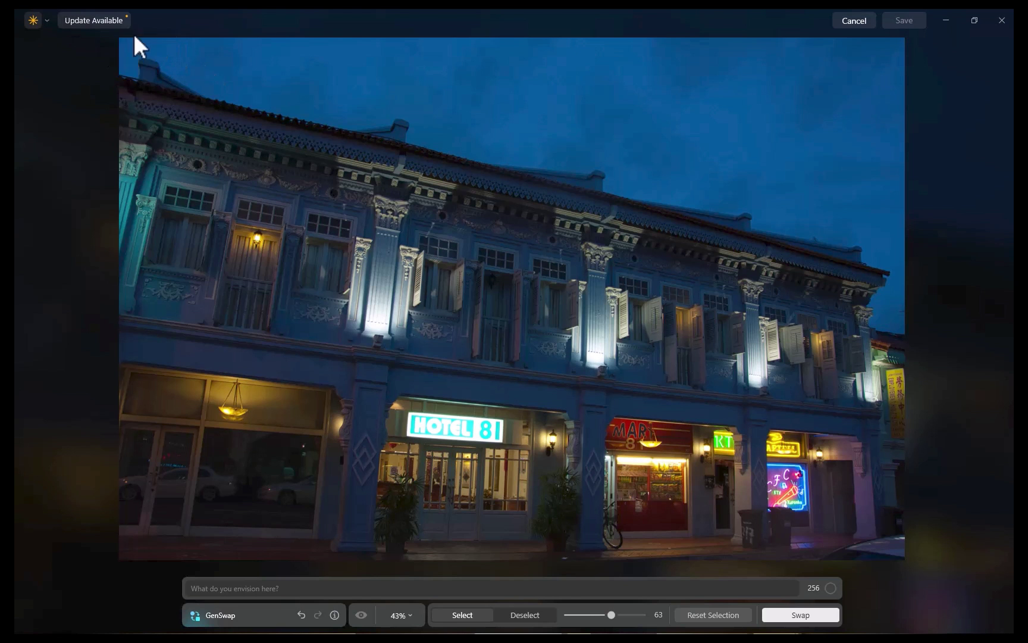
- Paint over the whole sky above the hotel and replace it using GenSwap with the prompt "blue sky with clouds"
mouse_move(137, 66)
mouse_down()
mouse_move(891, 225)
mouse_move(452, 137)
mouse_move(748, 161)
mouse_up()
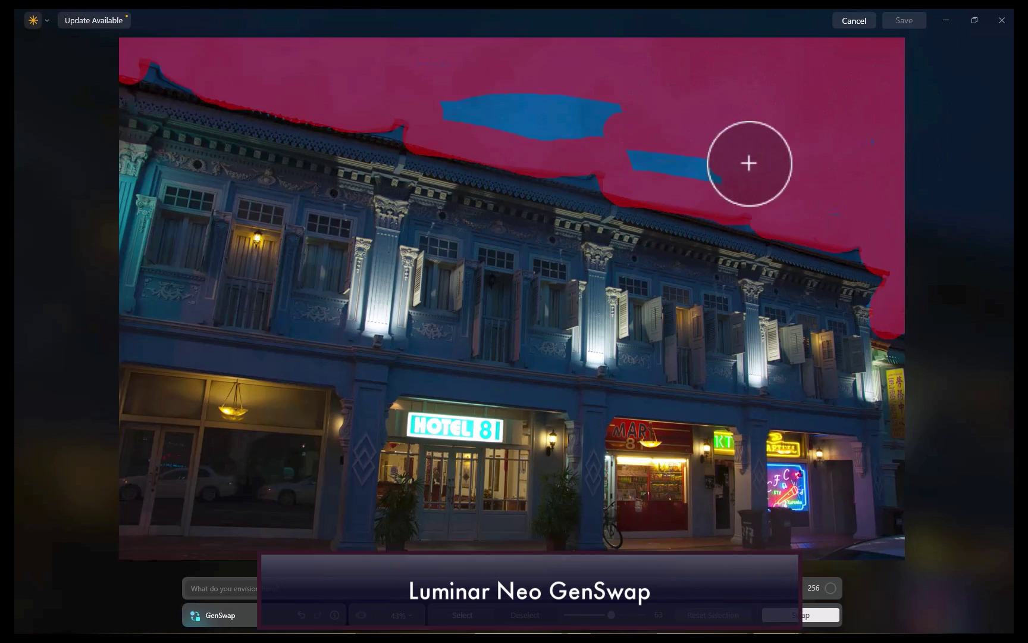
click(354, 588)
text(blue sky with clouds)
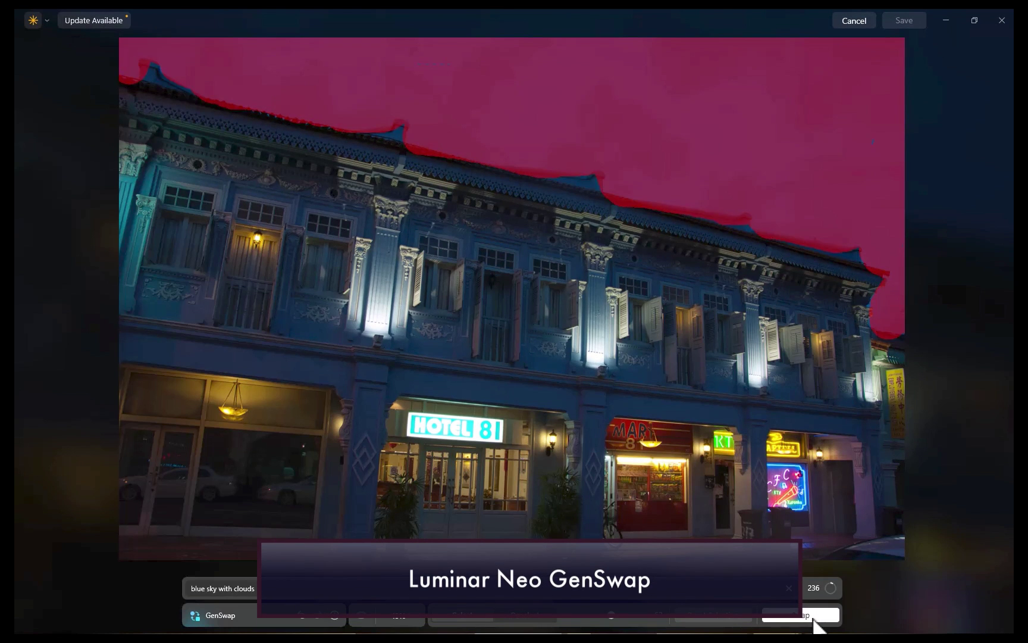
click(807, 615)
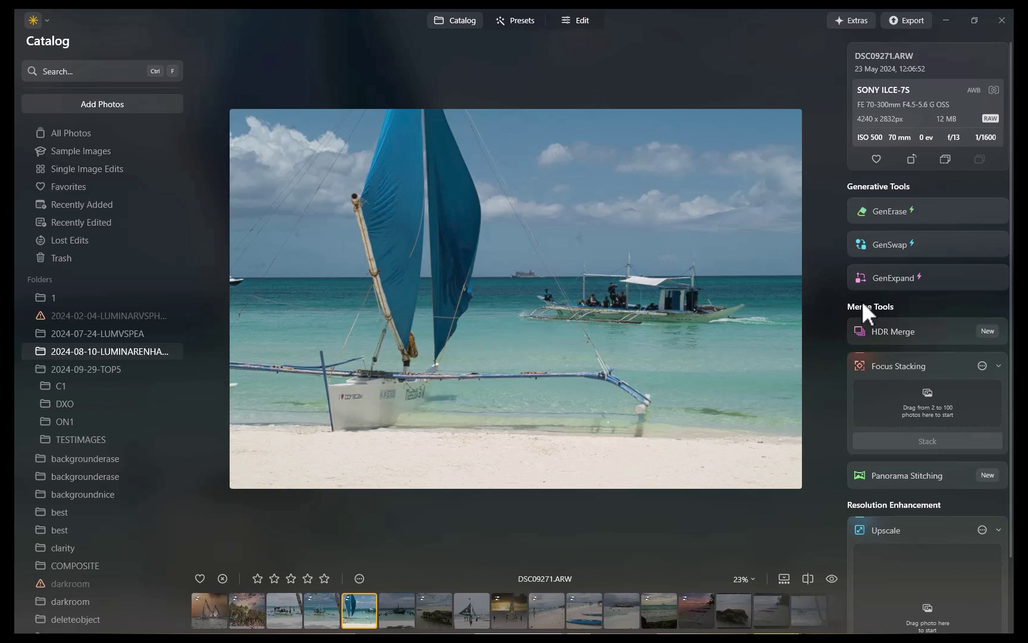
- Extend the sailboat photo upward beyond the cropped sail with GenExpand and generate the new area
click(880, 278)
drag(516, 126, 524, 82)
click(670, 619)
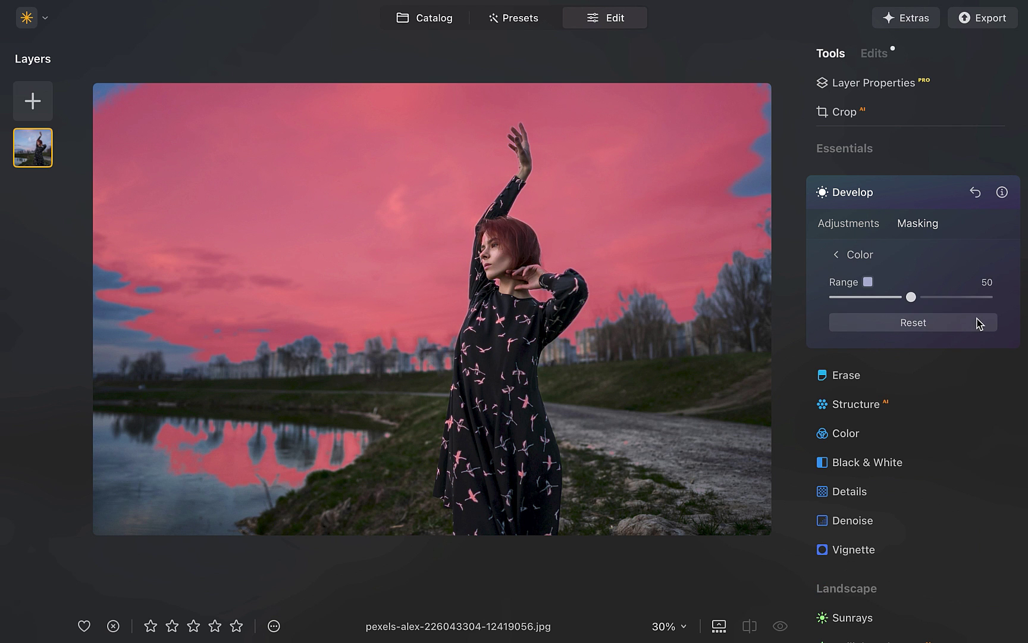
- Set the Color mask's range to 70 on the photo of the woman by the water
drag(923, 301, 945, 297)
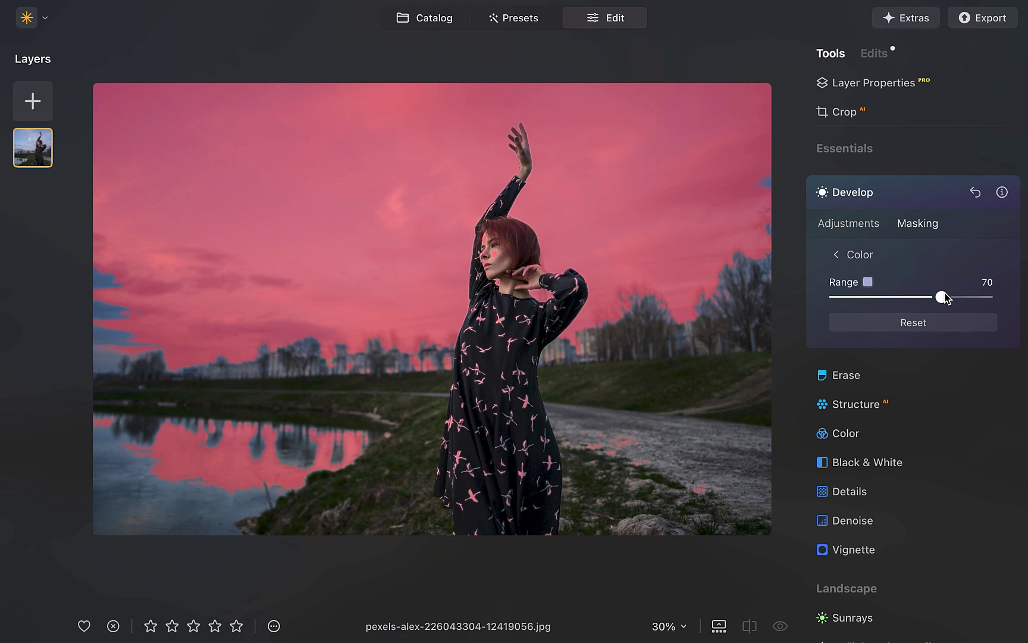
- Leave the Color mask and brush a Develop mask over the cloudy sky and water beside the woman
click(837, 256)
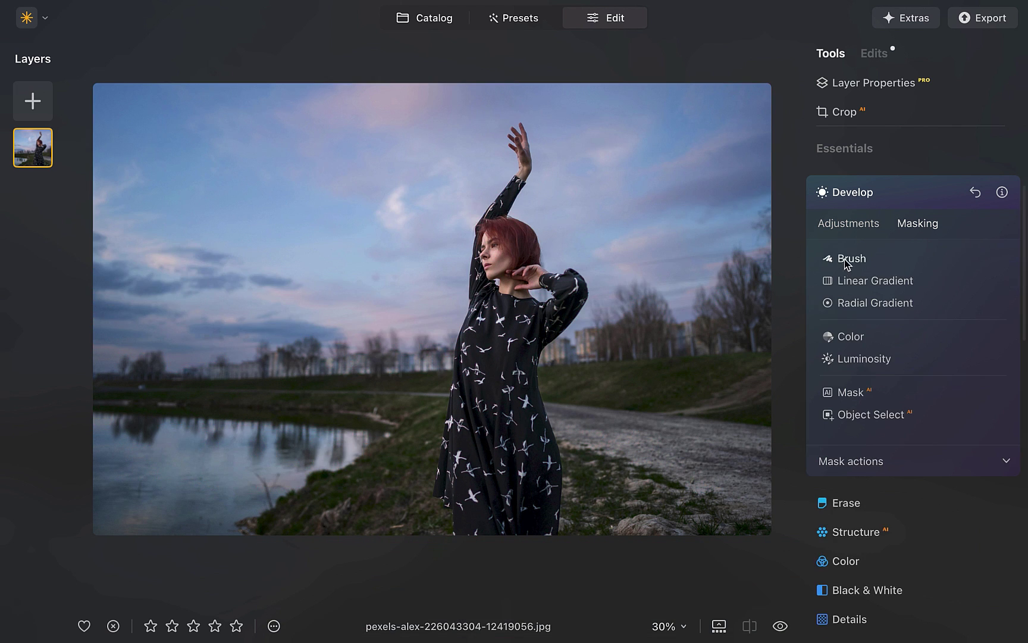
click(823, 257)
mouse_move(109, 253)
mouse_down()
mouse_move(96, 329)
mouse_move(236, 314)
mouse_move(204, 254)
mouse_up()
mouse_move(238, 473)
mouse_down()
mouse_move(105, 451)
mouse_move(163, 501)
mouse_move(216, 467)
mouse_move(298, 449)
mouse_move(121, 494)
mouse_move(90, 485)
mouse_up()
- Set the Structure amount to -6 on the photo of the woman
click(888, 487)
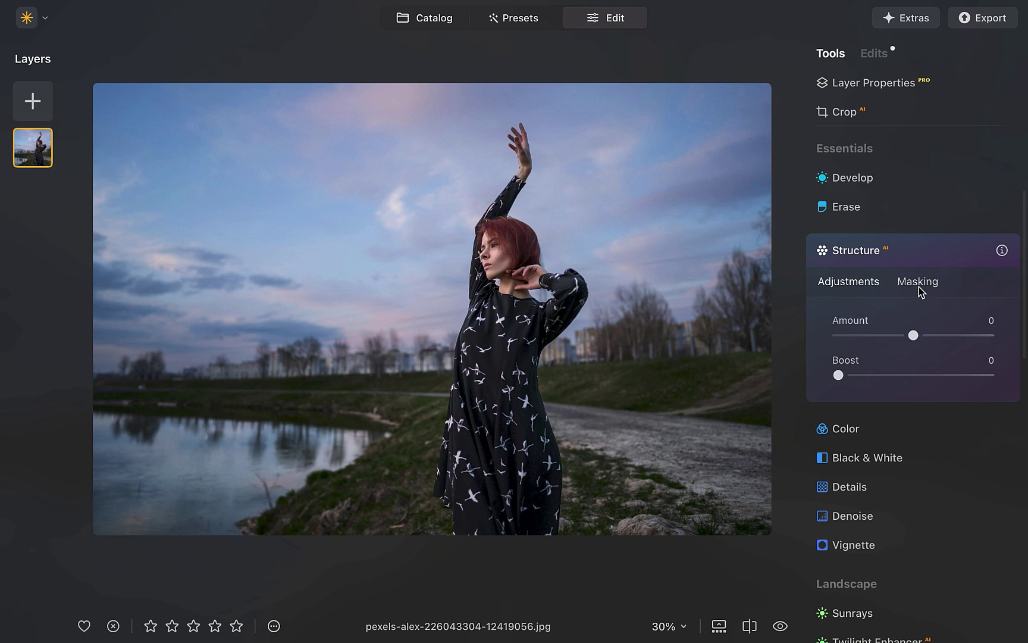
mouse_move(912, 335)
mouse_down()
mouse_move(968, 335)
mouse_move(912, 336)
mouse_up()
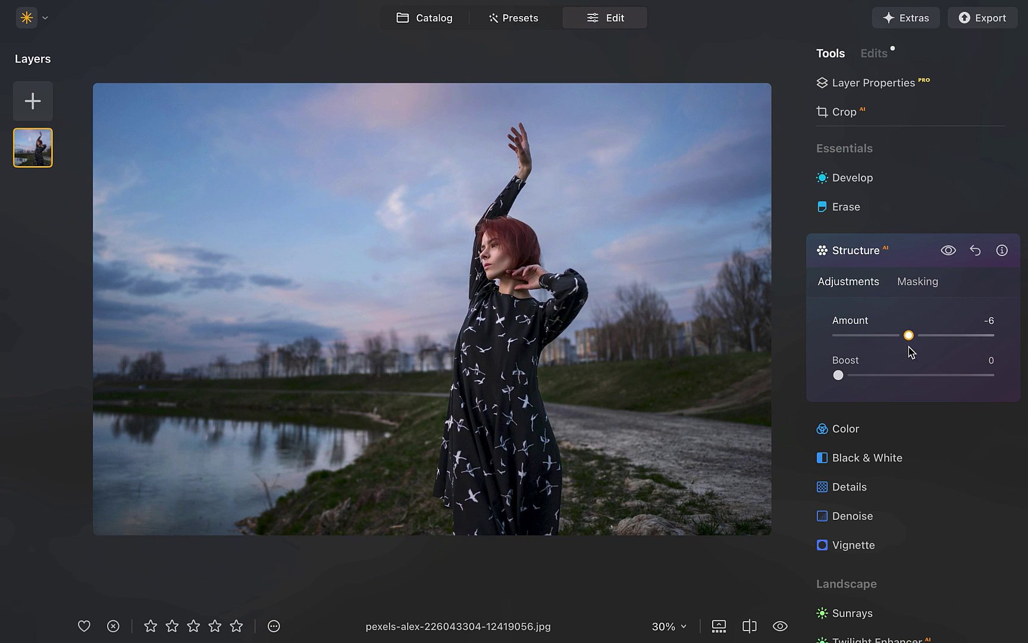
- Review the Develop tool's masking options and expand its mask actions
click(853, 177)
click(918, 228)
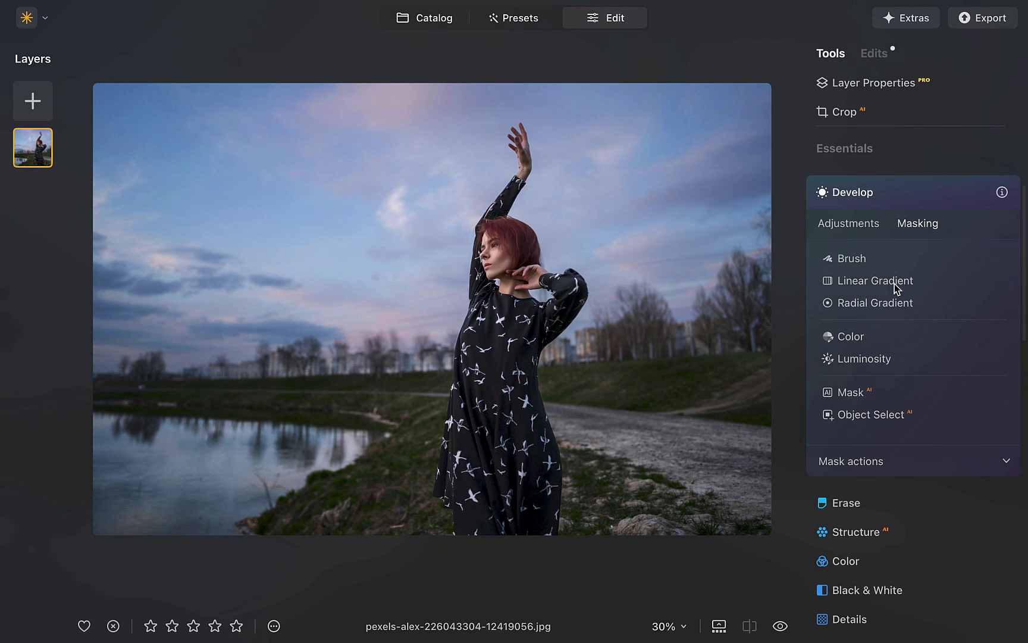
click(902, 464)
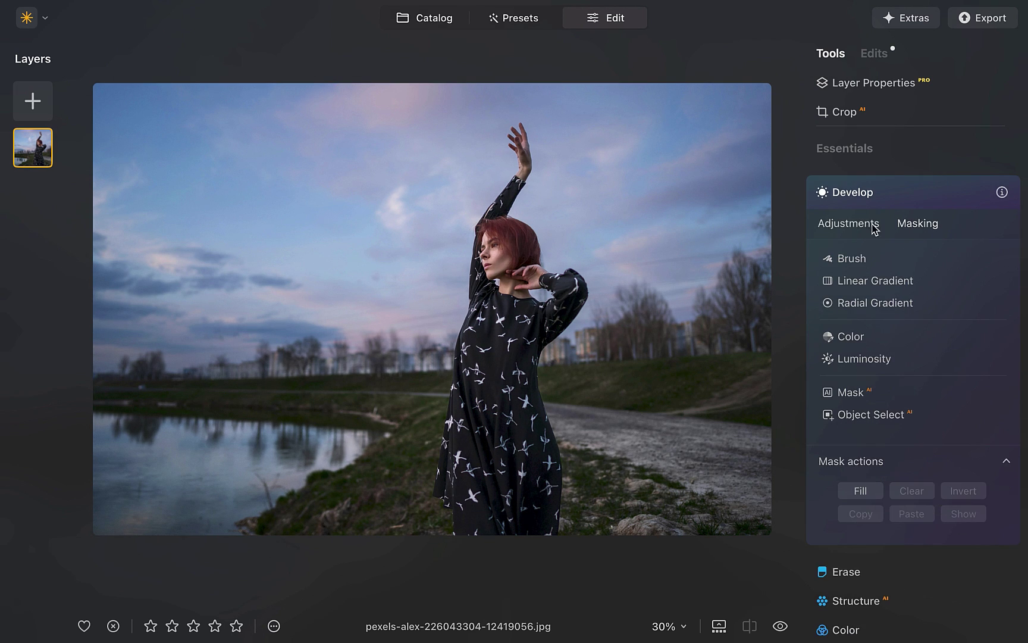
click(916, 160)
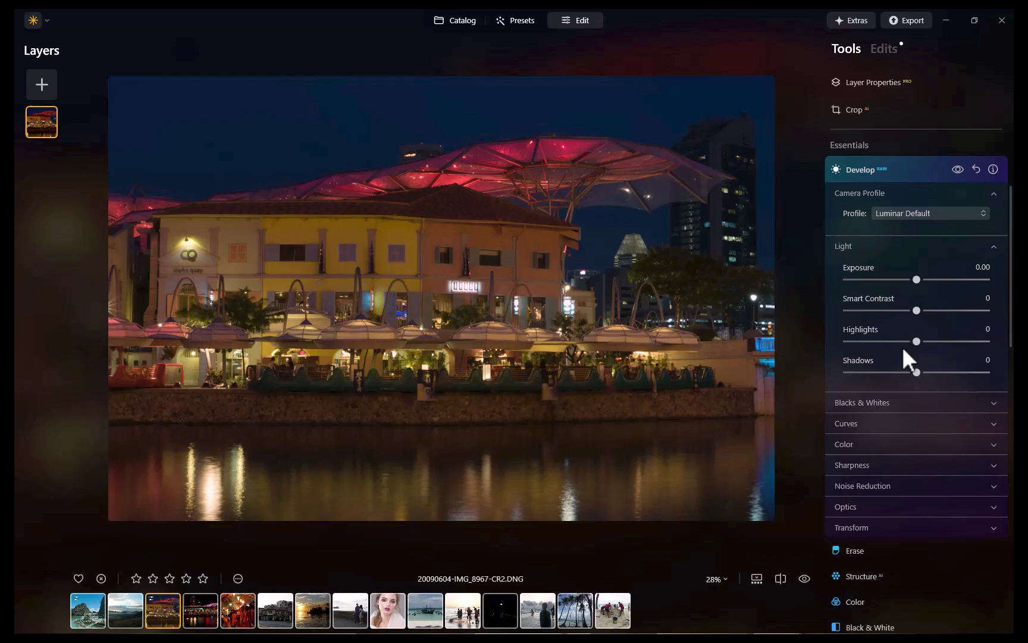
- Set the night riverside photo's shadows to 57 and exposure to 0.51, and cool its temperature to 2548
drag(916, 372, 957, 373)
drag(916, 280, 923, 281)
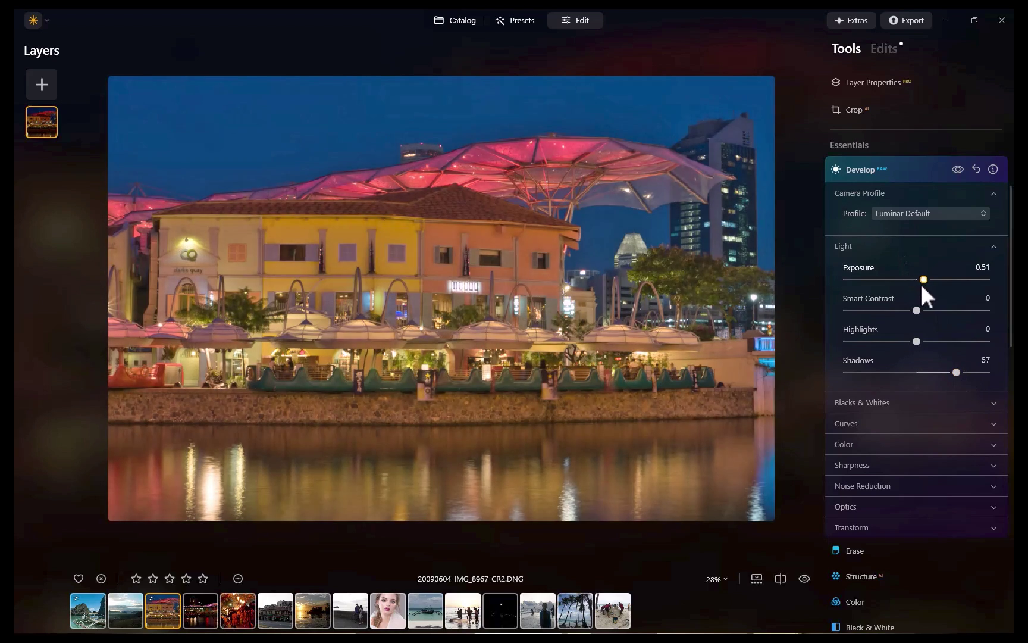
click(862, 447)
drag(889, 499, 870, 498)
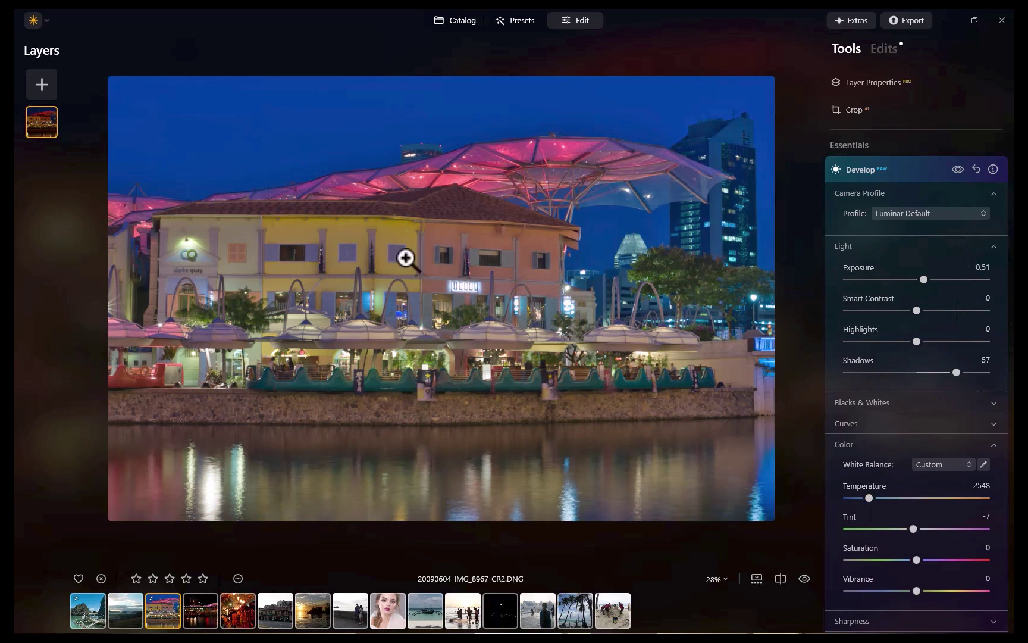
scroll(918, 489, down, 3)
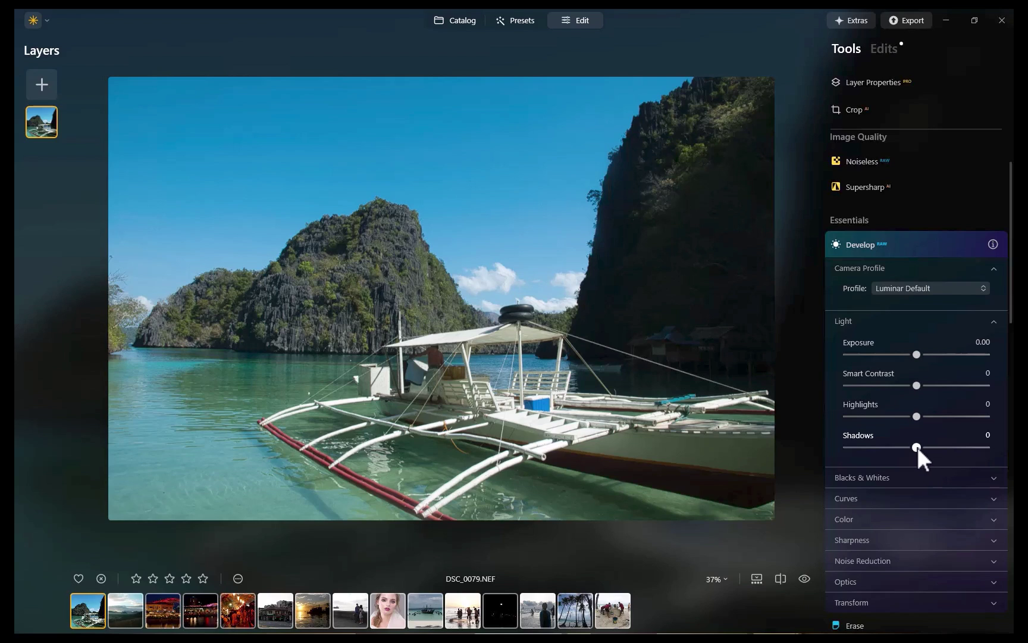
- Try the Shadows adjustment on the outrigger boat photo and open its camera profile choices
drag(919, 447, 917, 419)
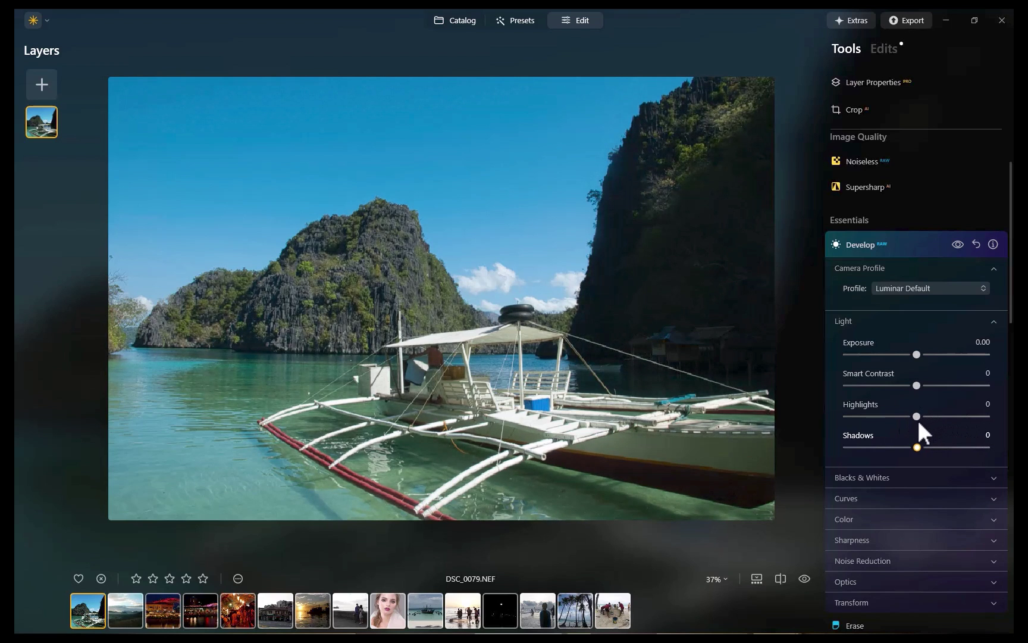
click(910, 288)
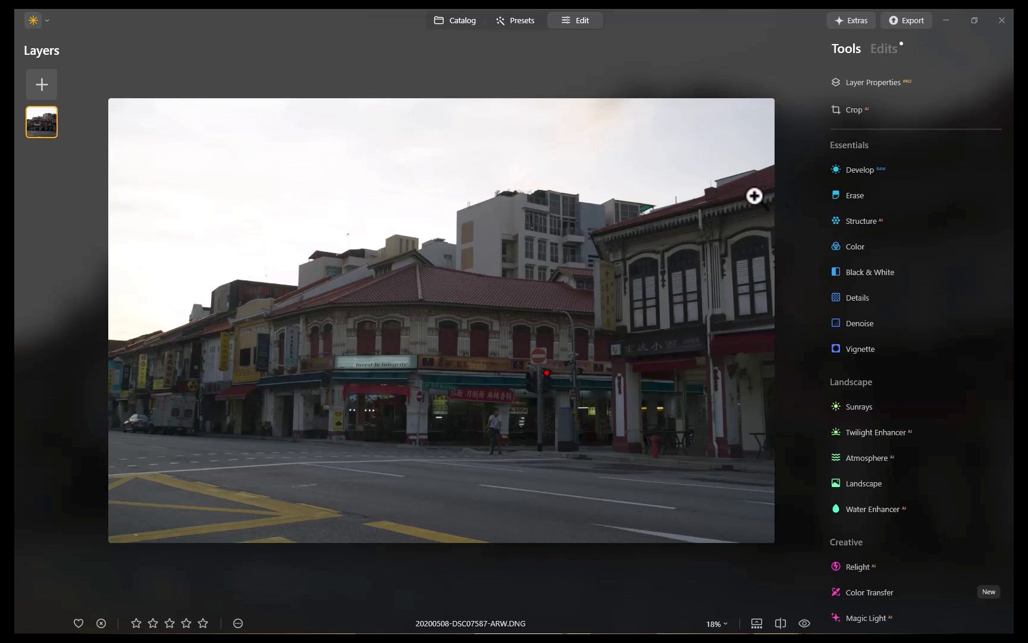
- Raise the shadows and lower the highlights to the minimum in Develop for the street corner photo
click(861, 170)
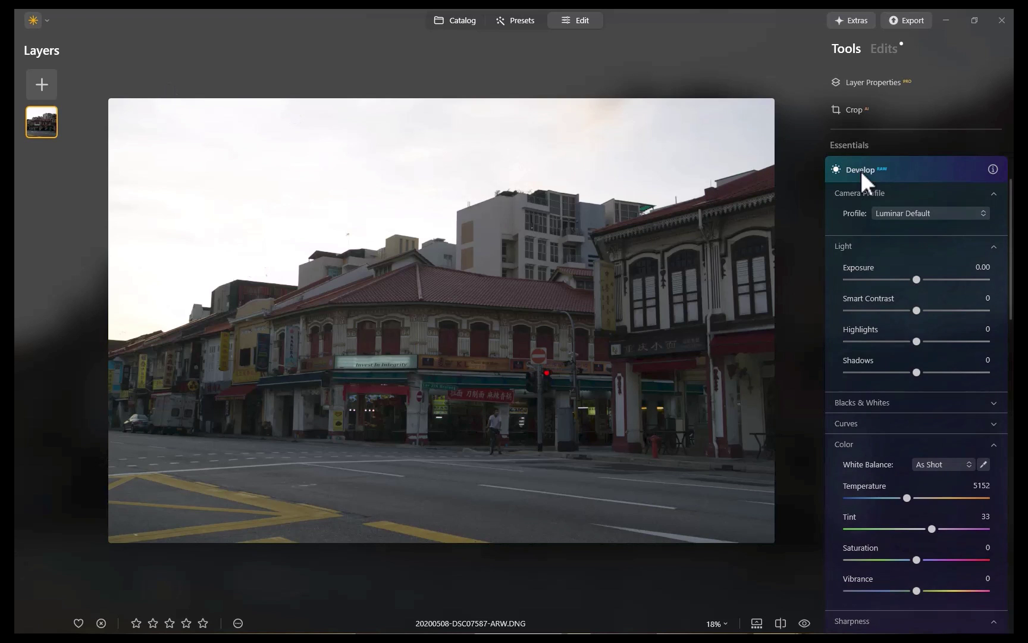
drag(920, 373, 954, 373)
drag(917, 341, 822, 338)
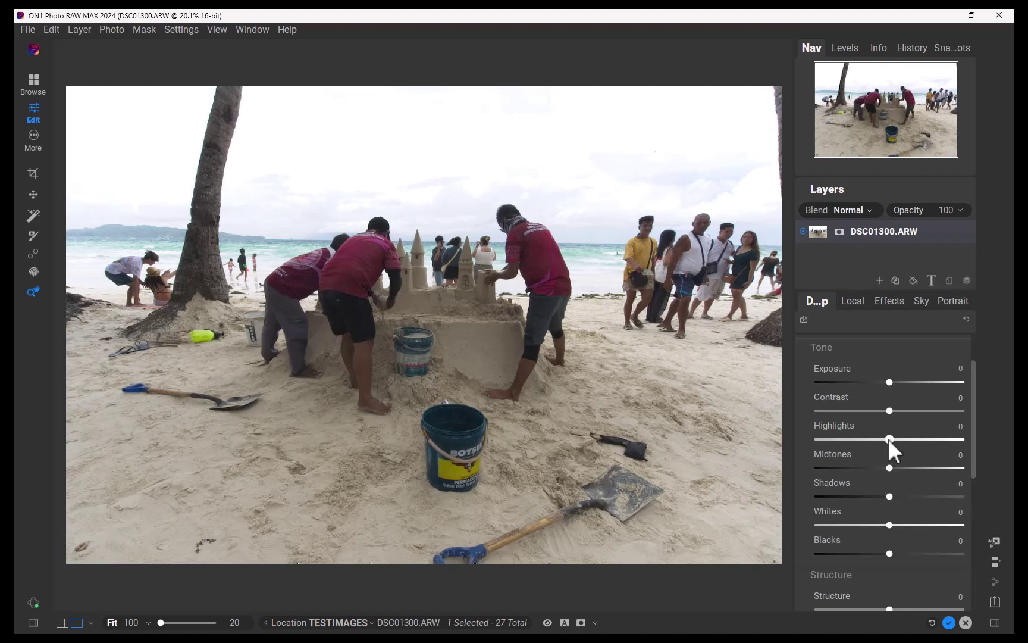
- In ON1 Photo RAW, lower the highlights of the sandcastle, seawall couple and street corner photos
drag(889, 444, 815, 447)
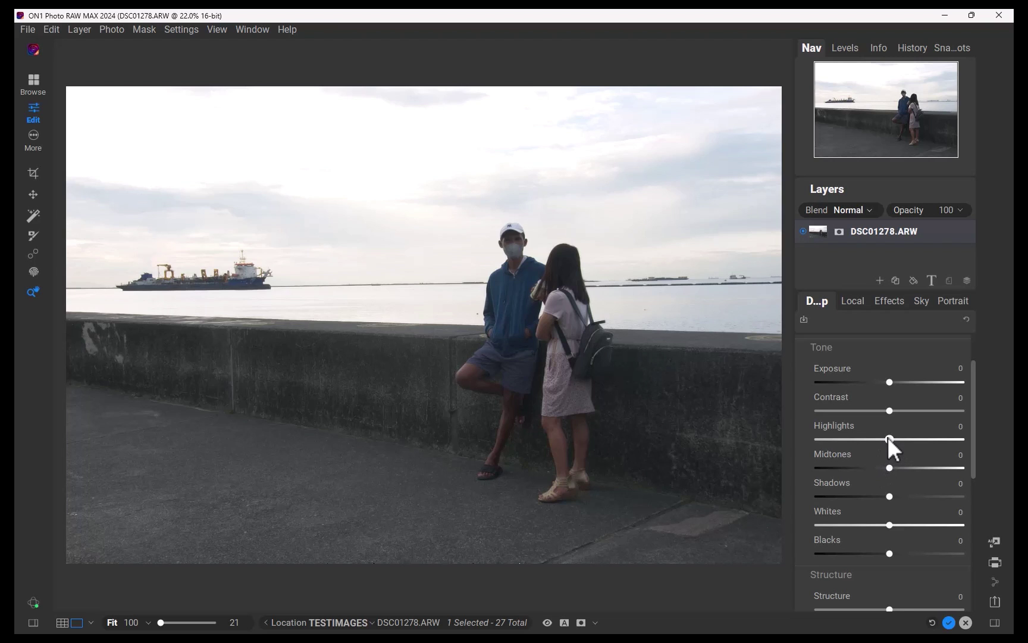
drag(889, 439, 833, 475)
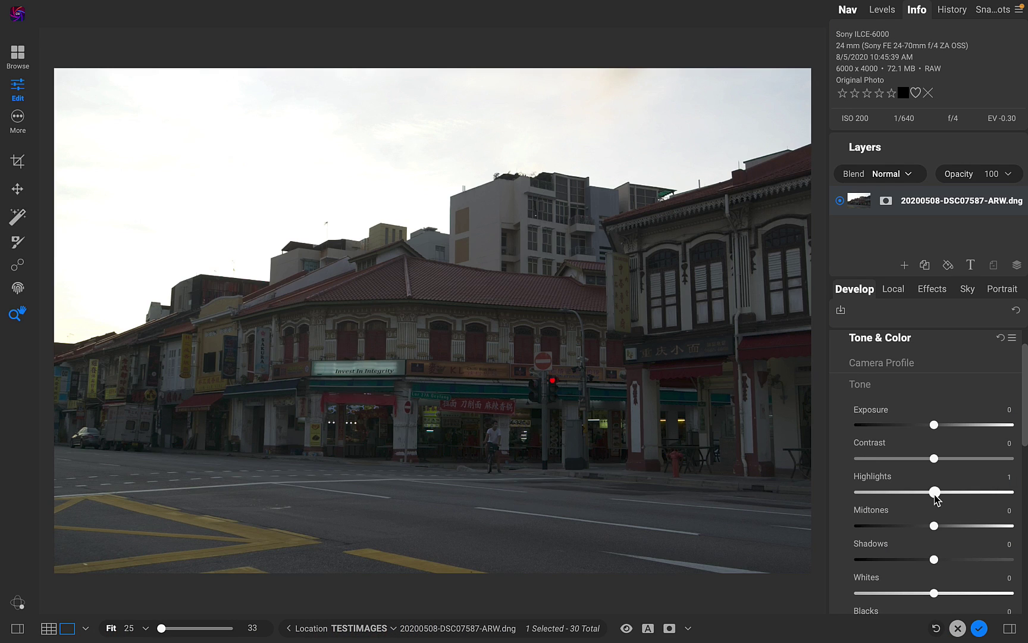
mouse_move(935, 496)
mouse_down()
mouse_move(816, 499)
mouse_move(941, 494)
mouse_move(821, 491)
mouse_move(923, 494)
mouse_up()
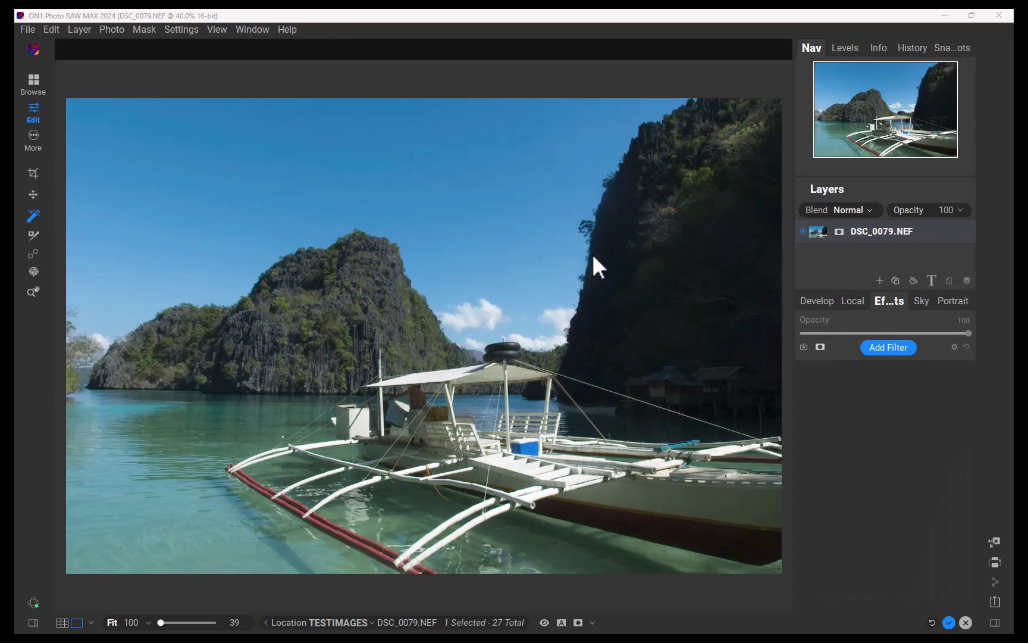
- Mask the dark cliff behind the outrigger boat, including the shaded huts at its base, with the AI quick mask
click(704, 250)
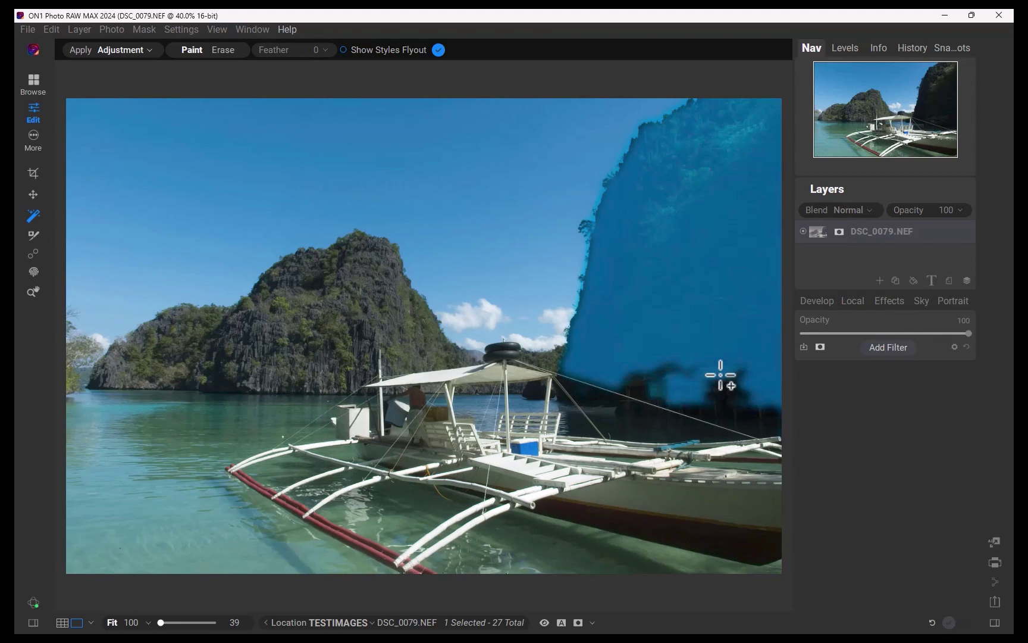
drag(606, 356, 781, 438)
drag(612, 374, 747, 450)
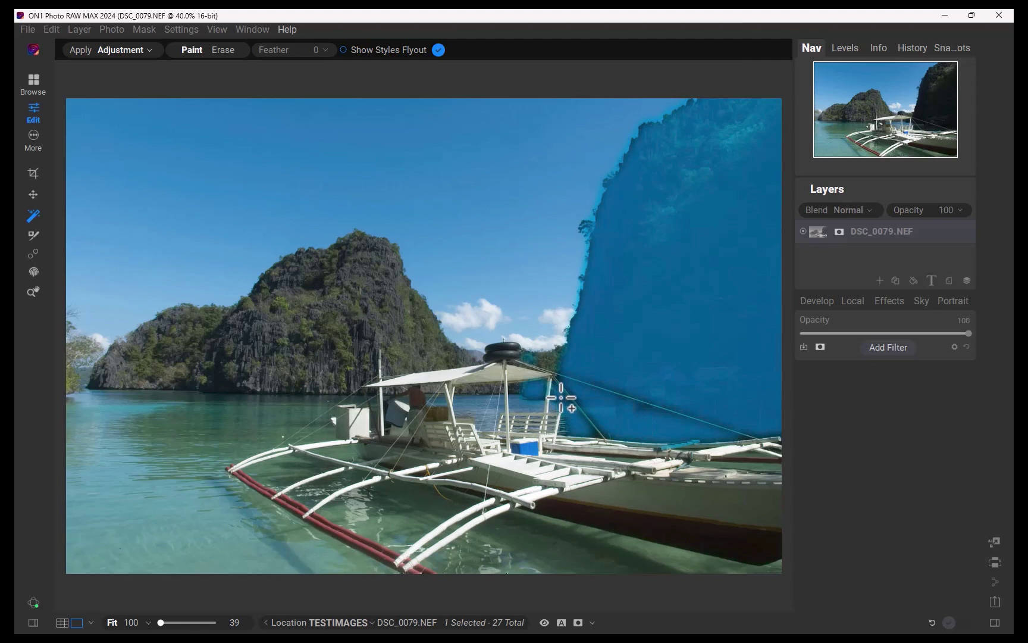
- Apply a local Adjustment to the masked cliff and raise its exposure and shadows
right_click(638, 333)
click(666, 16)
drag(888, 473, 891, 476)
drag(890, 588, 908, 583)
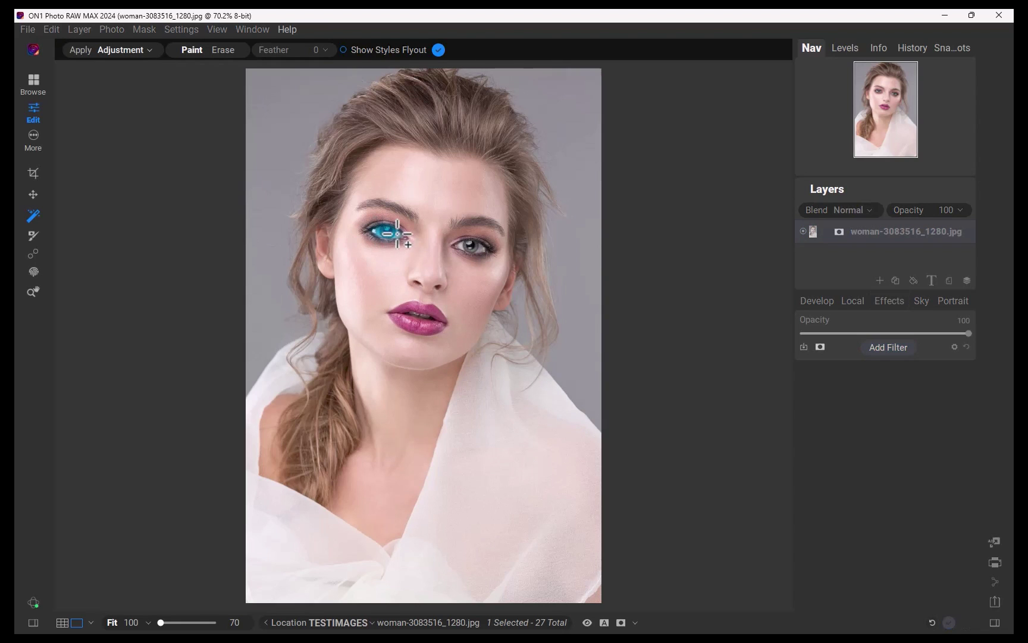
- Mask both eyes in the portrait and apply a local Adjustment with exposure 0.75
click(470, 244)
right_click(470, 244)
click(485, 16)
drag(886, 473, 900, 473)
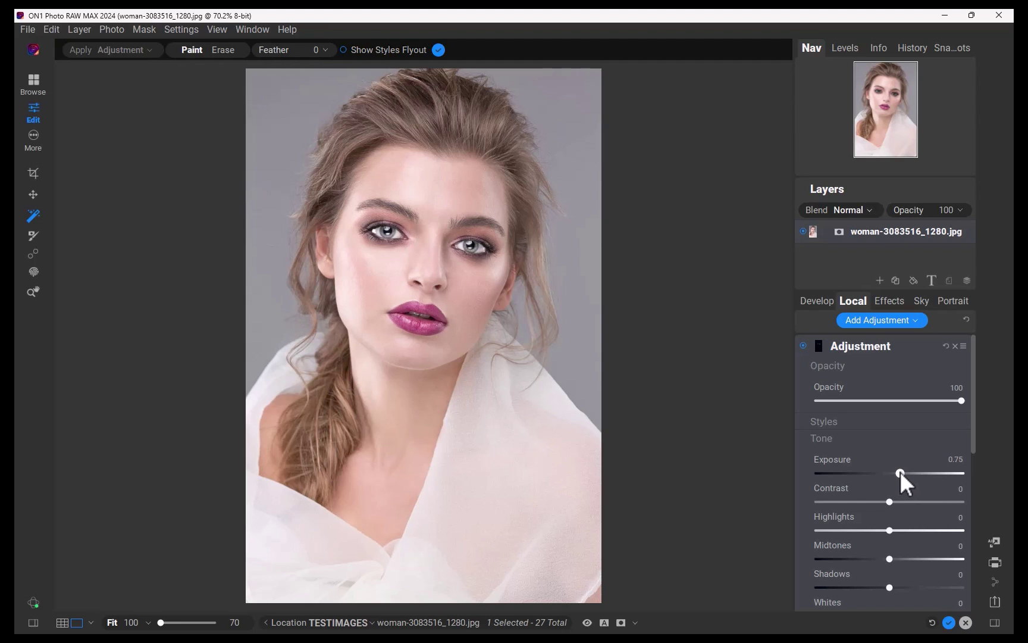
- Mask the woman's face and neck skin and set the local Adjustment's exposure to 0.55
click(445, 188)
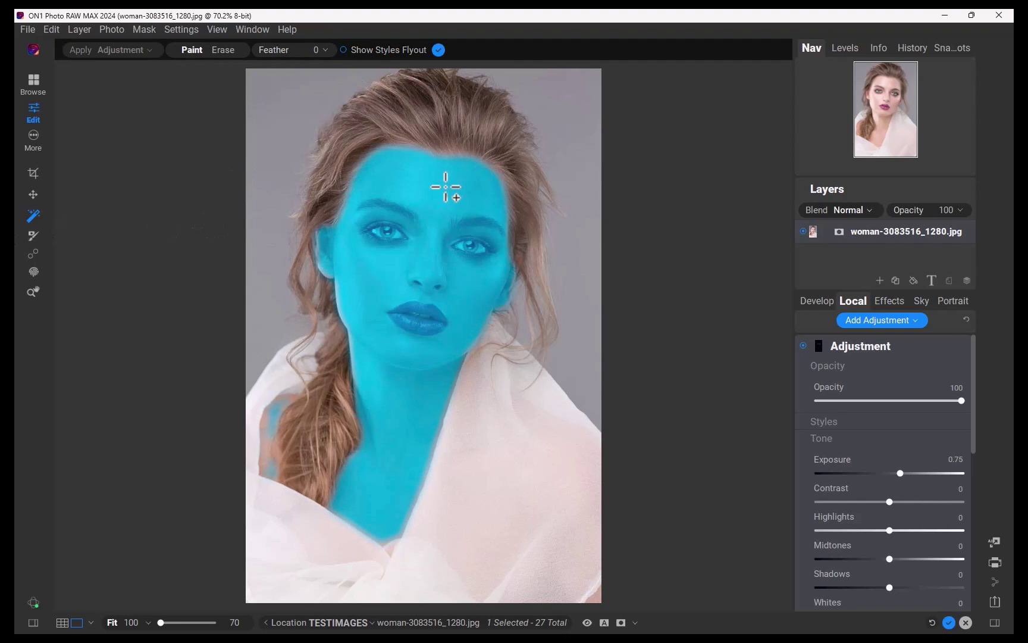
mouse_move(900, 472)
mouse_down()
mouse_move(879, 474)
mouse_move(900, 477)
mouse_up()
- Select the woman's lips and apply a Color Enhancer filter to them
click(431, 307)
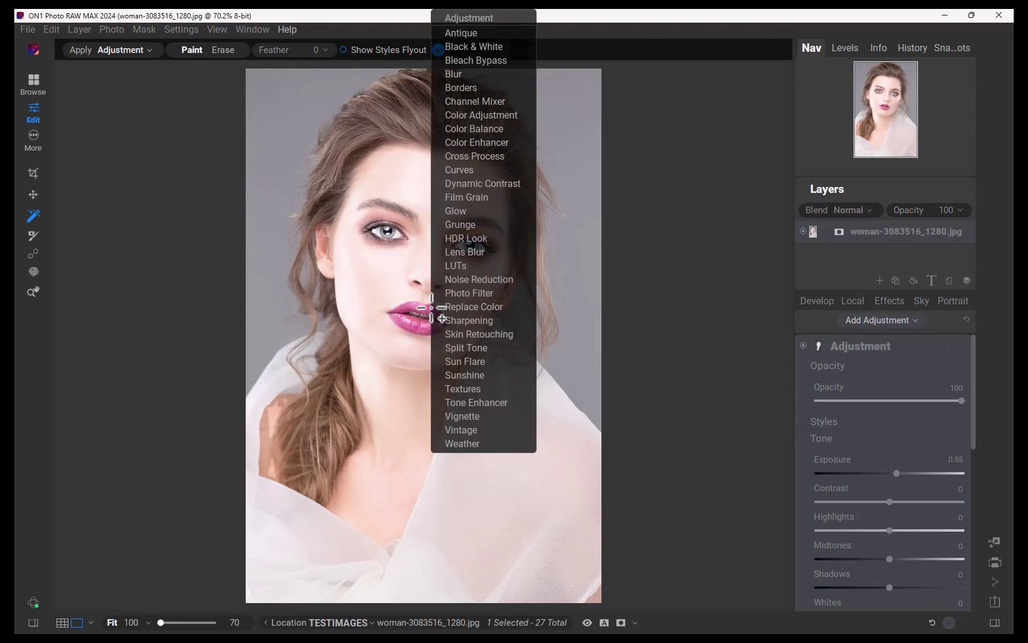
click(457, 142)
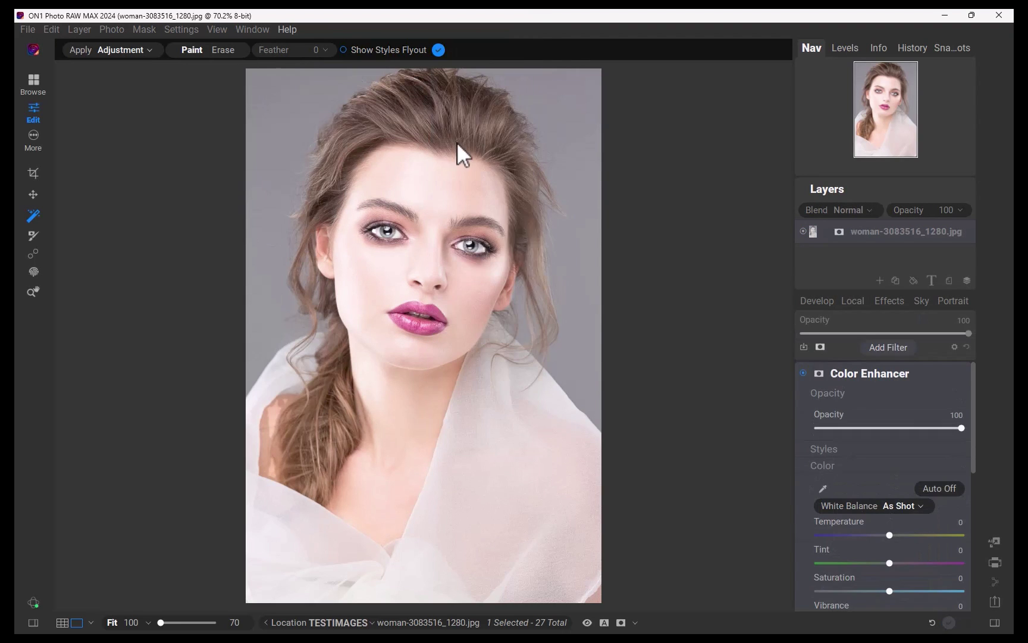
scroll(905, 469, down, 3)
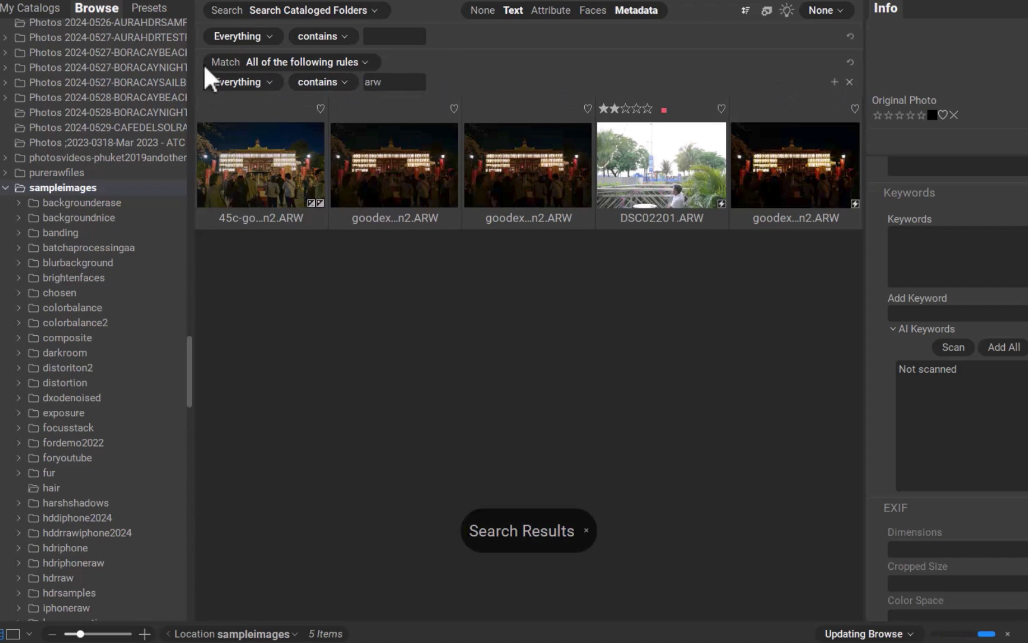
- Clear the "arw" metadata search rule and switch the photo browser to attribute filtering
click(849, 81)
click(851, 59)
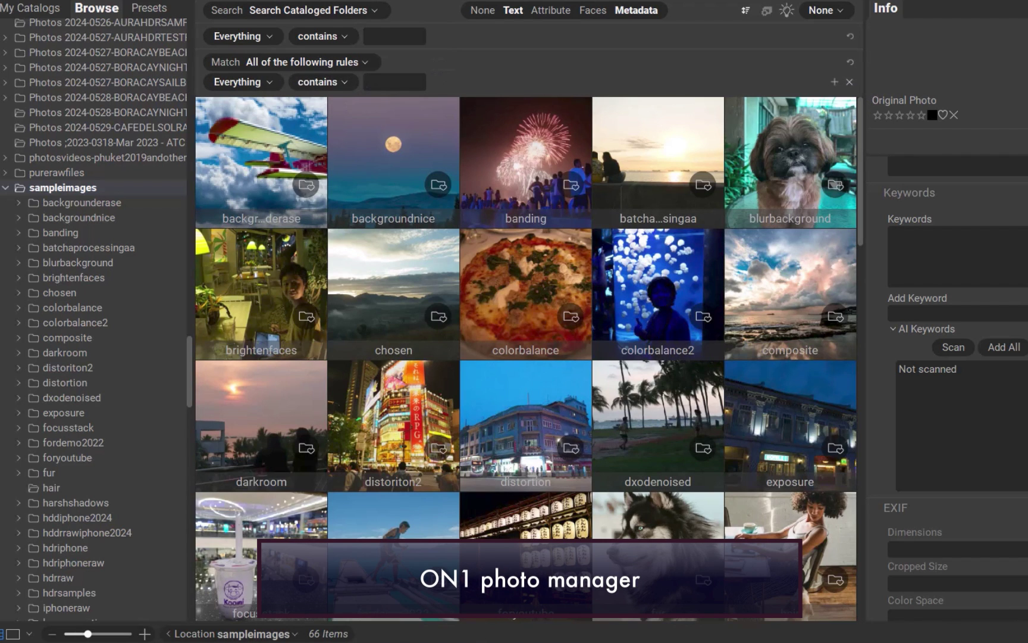
click(510, 11)
click(551, 11)
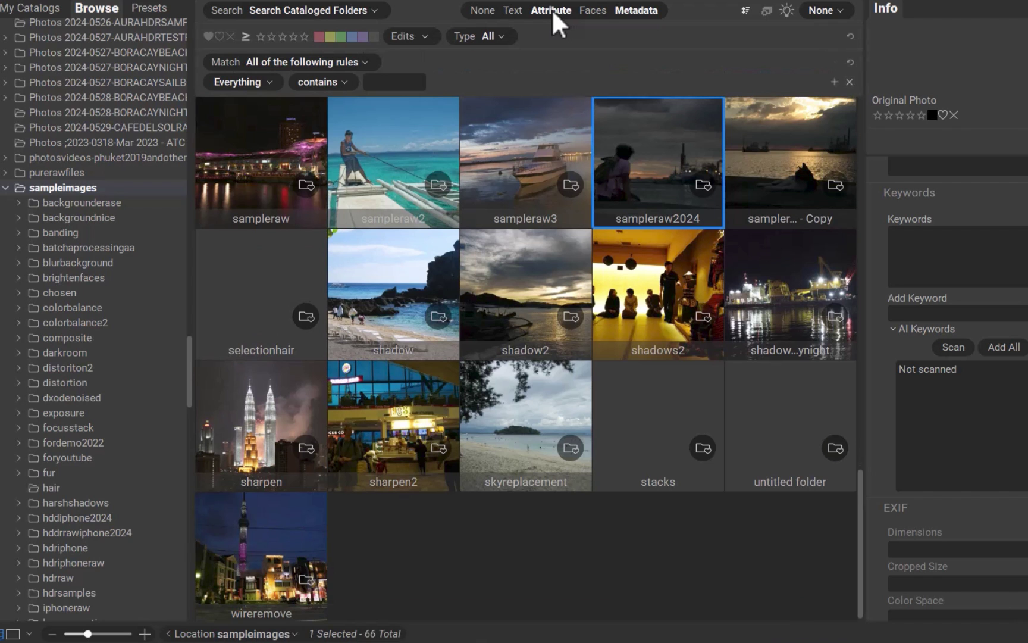
- Open the sampleraw folder and rate the two DSC_01 copies and chosen1.NEF of the forested cliffs five stars
double_click(271, 182)
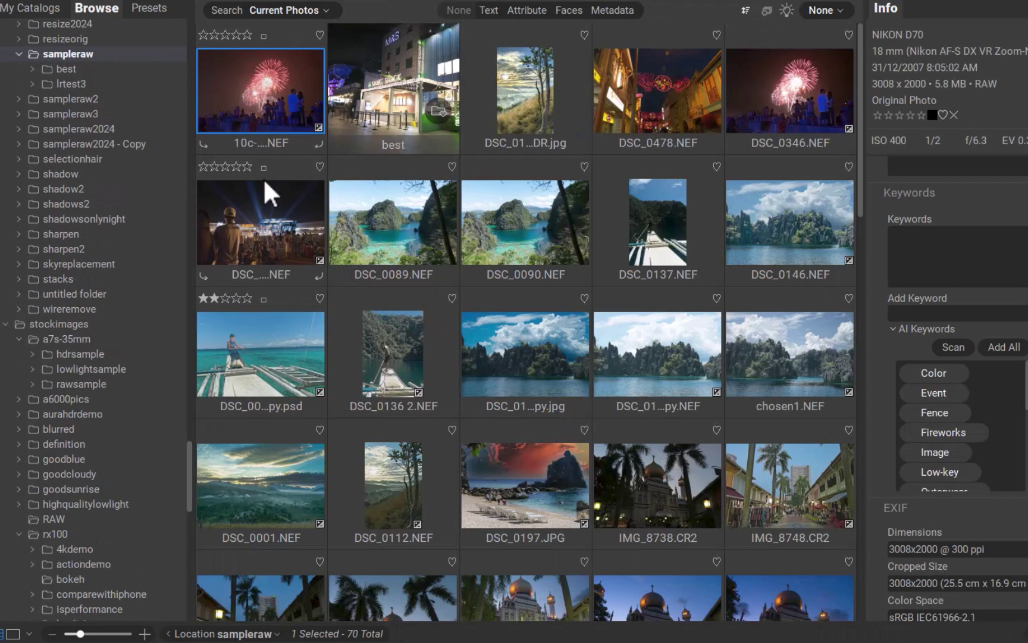
click(511, 297)
click(644, 298)
click(775, 298)
- Filter photos by a five-star rating and widen the search to all cataloged folders
click(527, 10)
click(303, 36)
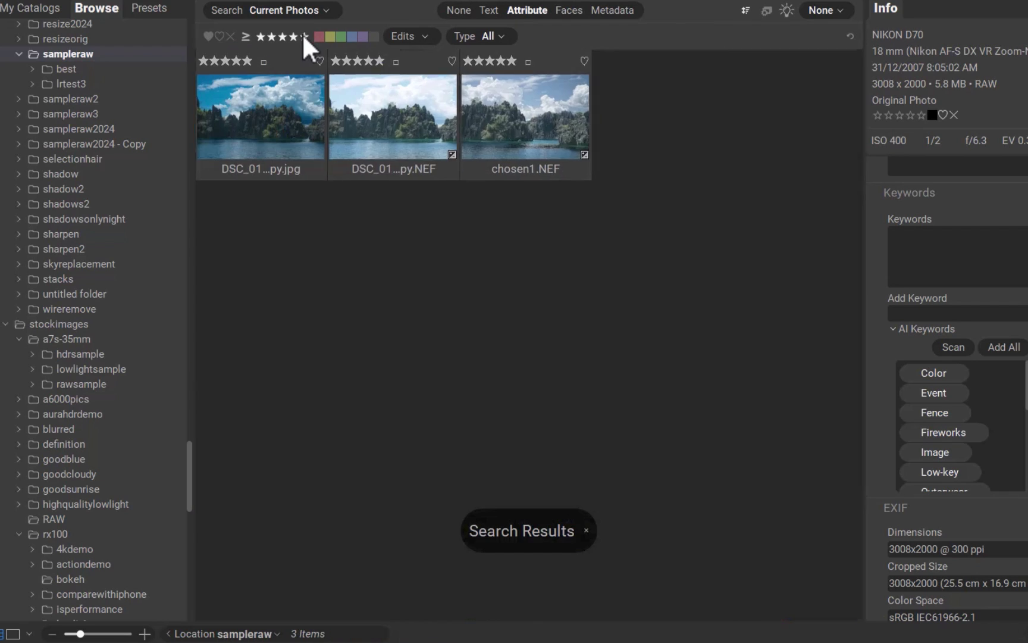
click(300, 8)
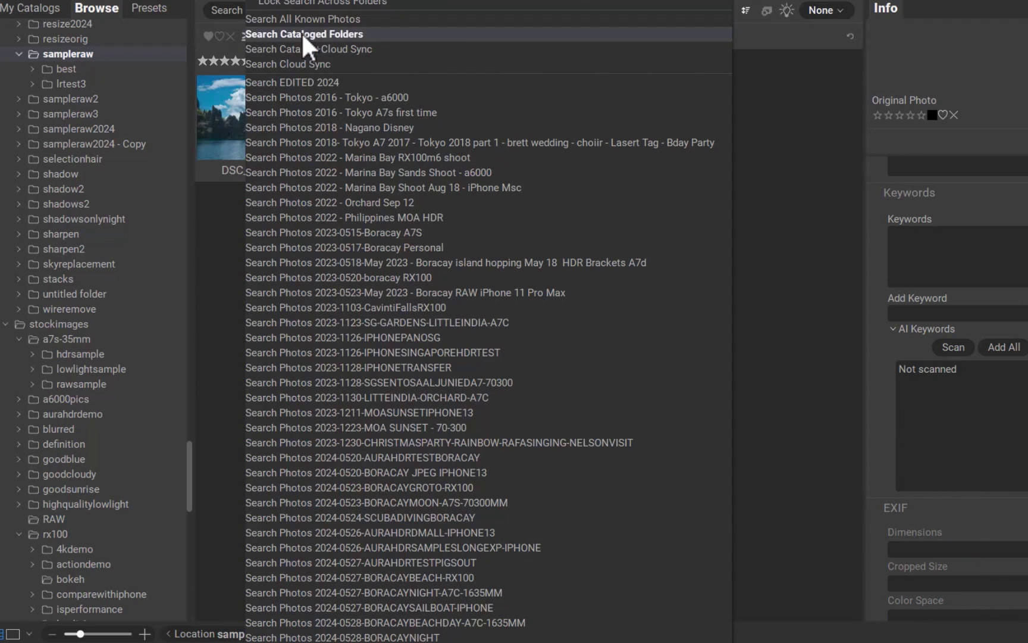
click(303, 34)
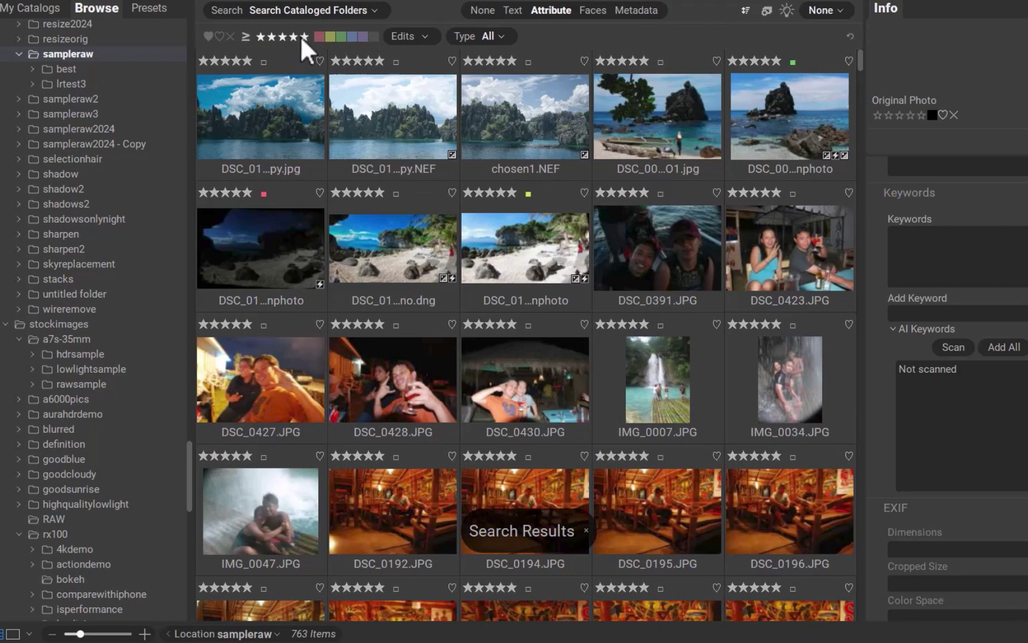
click(300, 35)
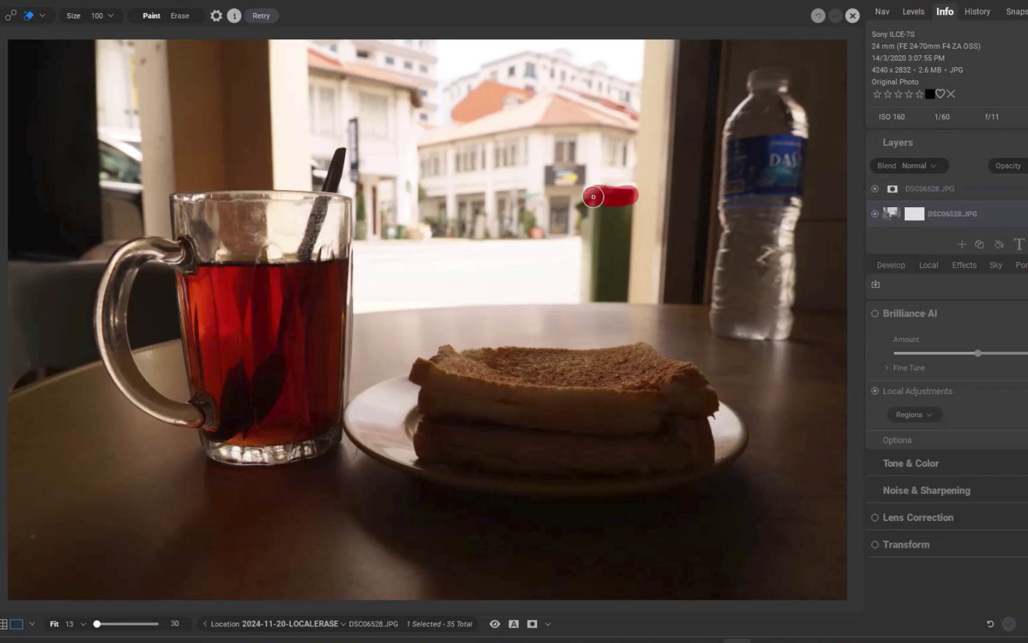
- Paint over the green bin and the water bottle, using brush size 175 for the bottle, and generatively erase them
mouse_move(628, 195)
mouse_down()
mouse_move(622, 288)
mouse_move(624, 213)
mouse_up()
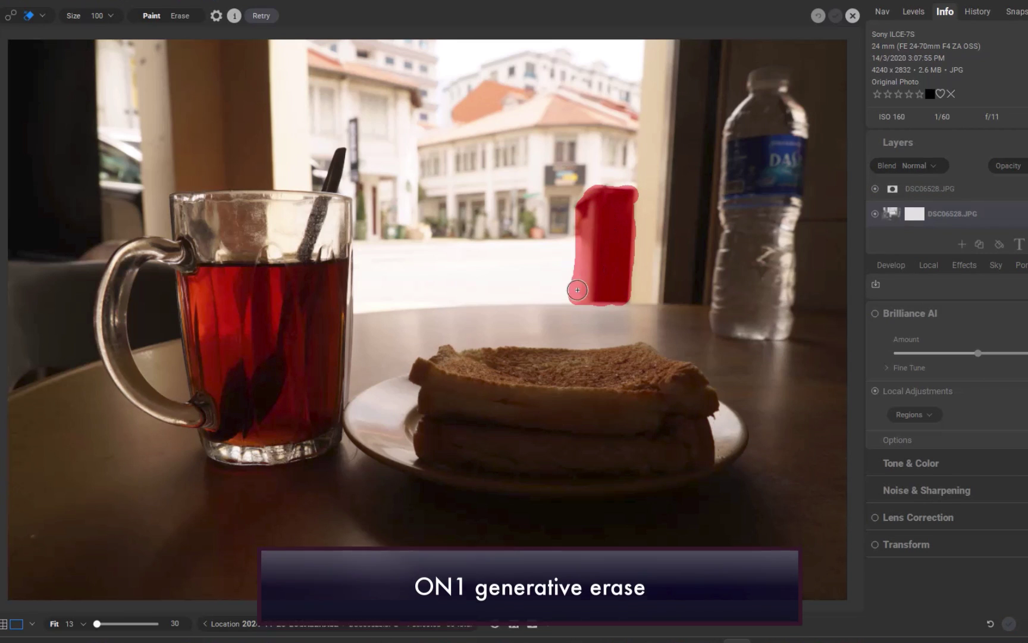
key(bracketright)
key(bracketright)
key(bracketright)
mouse_move(760, 85)
mouse_down()
mouse_move(794, 190)
mouse_move(745, 338)
mouse_move(762, 152)
mouse_move(790, 316)
mouse_move(827, 333)
mouse_up()
drag(599, 307, 583, 300)
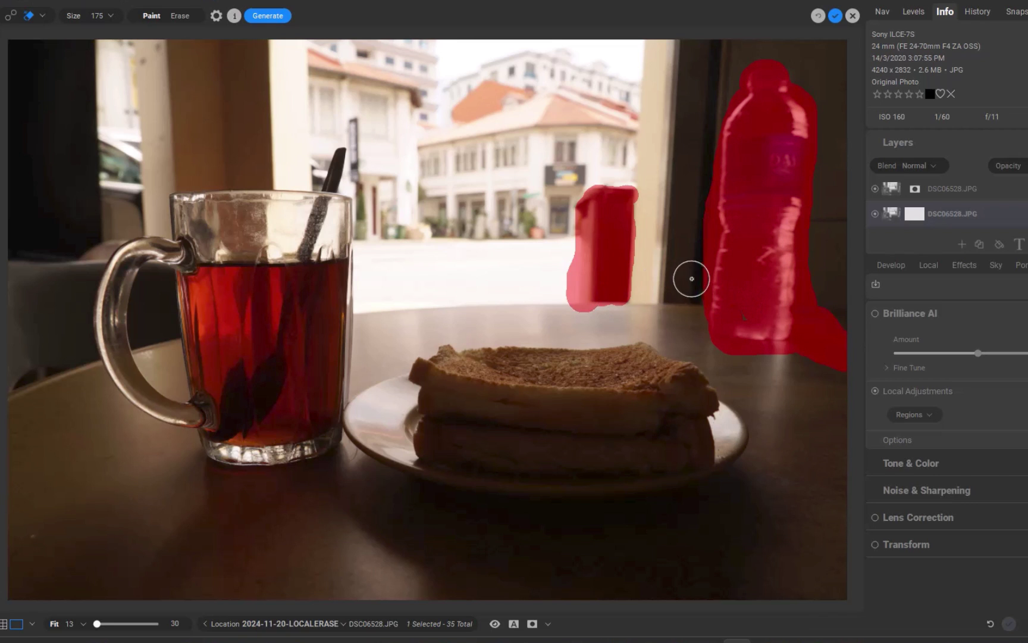
click(267, 14)
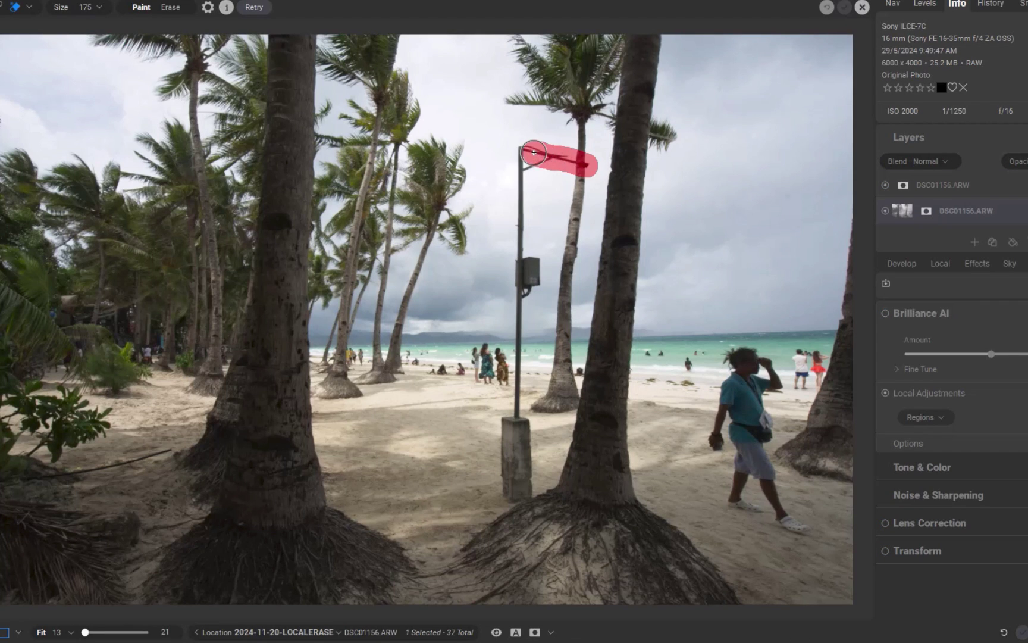
- Paint over the lamp post on the palm beach photo and generatively erase it
mouse_move(539, 159)
mouse_down()
mouse_move(520, 227)
mouse_move(528, 266)
mouse_move(506, 471)
mouse_move(513, 491)
mouse_move(524, 479)
mouse_move(516, 420)
mouse_up()
click(245, 7)
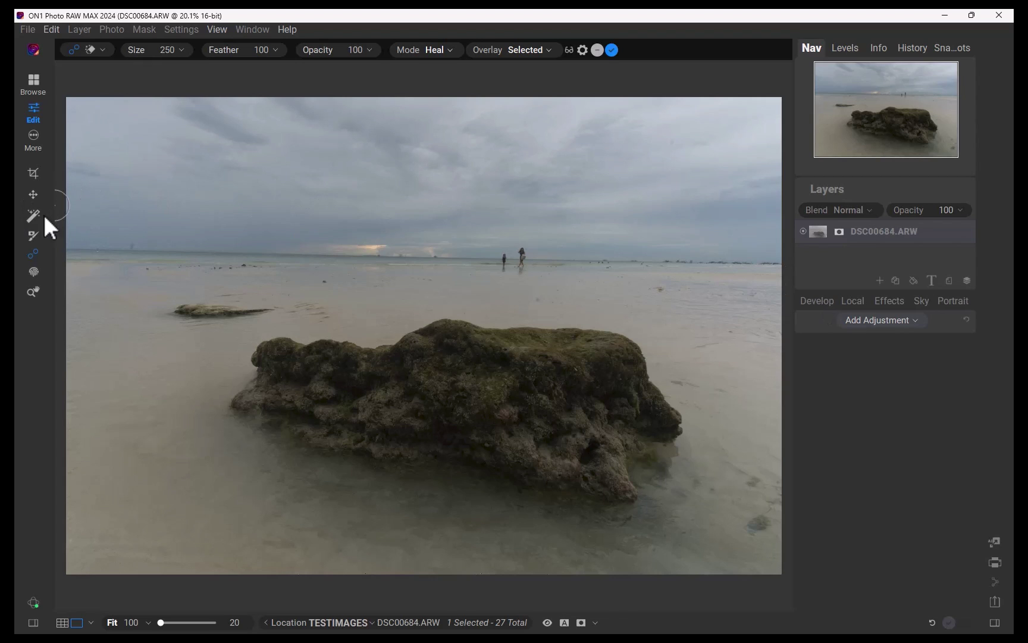
- Select the large rock on DSC00684.ARW with Super Select, add an Adjustment to it and fine-tune its exposure and shadows
click(42, 215)
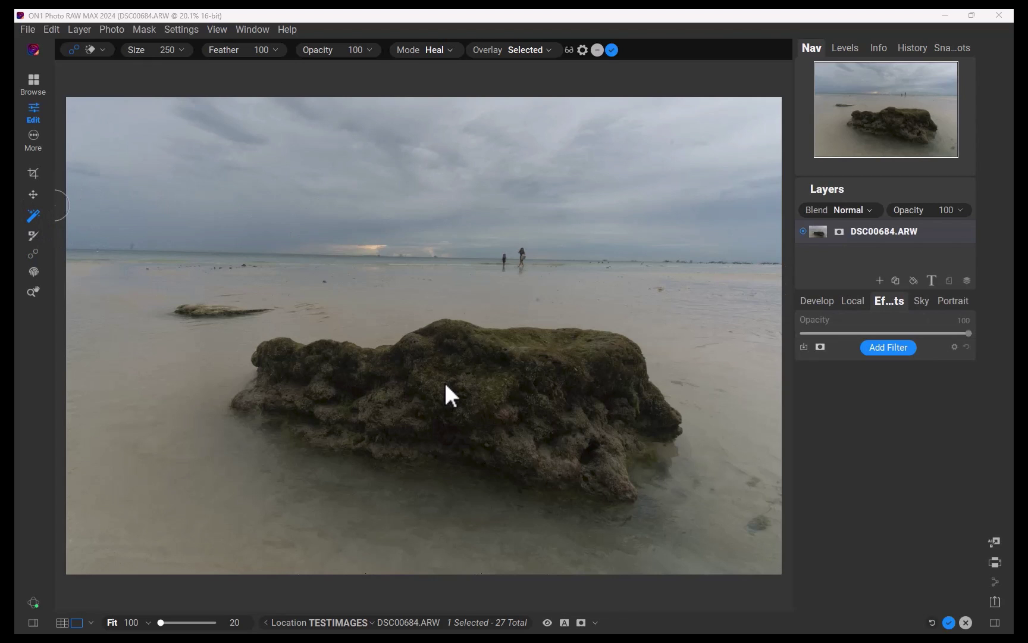
click(446, 380)
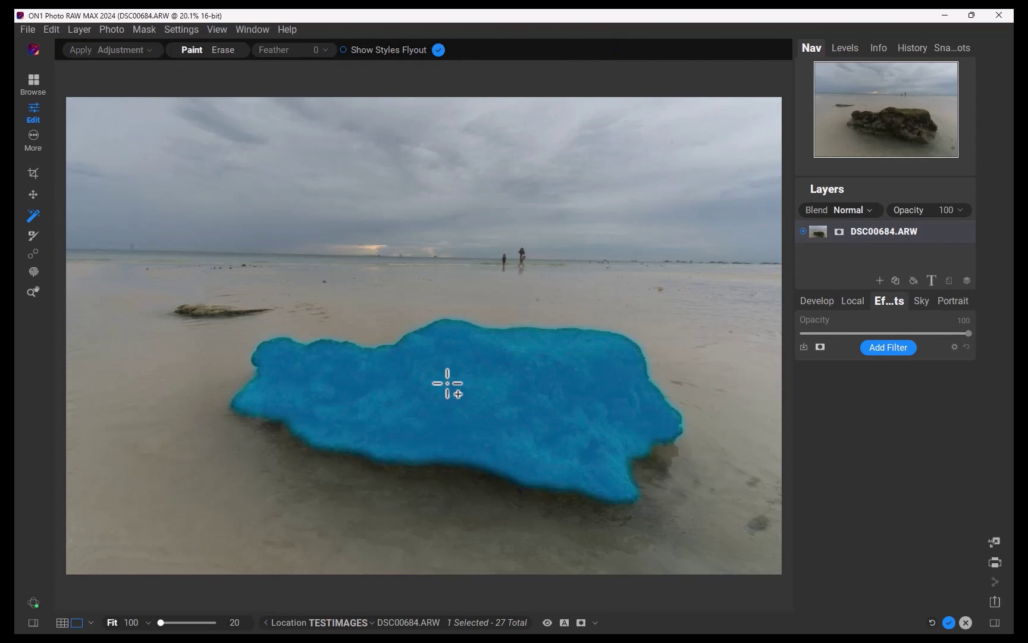
click(476, 409)
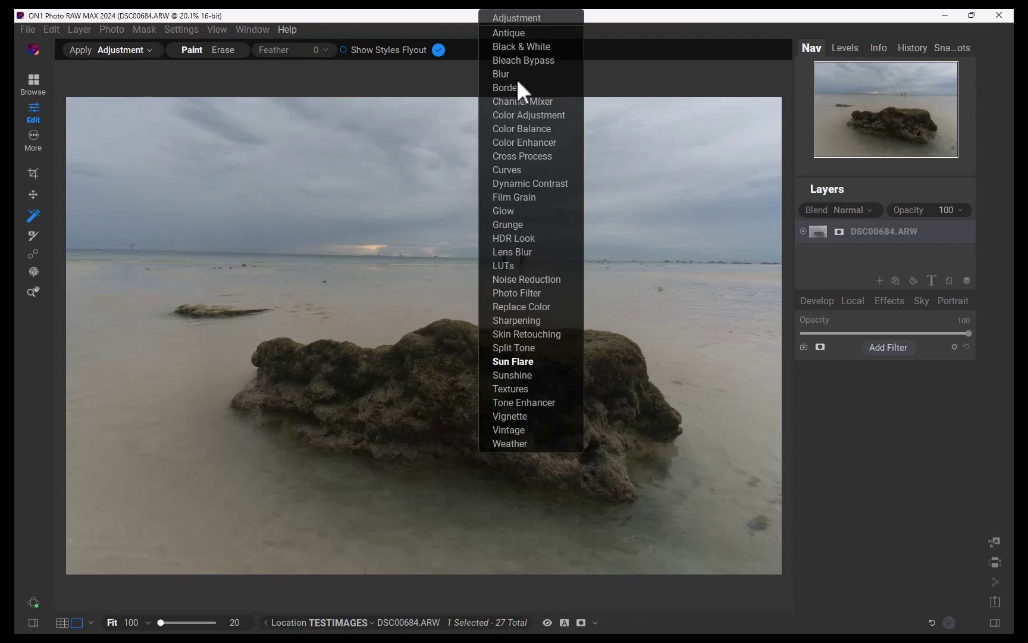
click(525, 18)
drag(889, 470, 891, 473)
drag(893, 589, 902, 585)
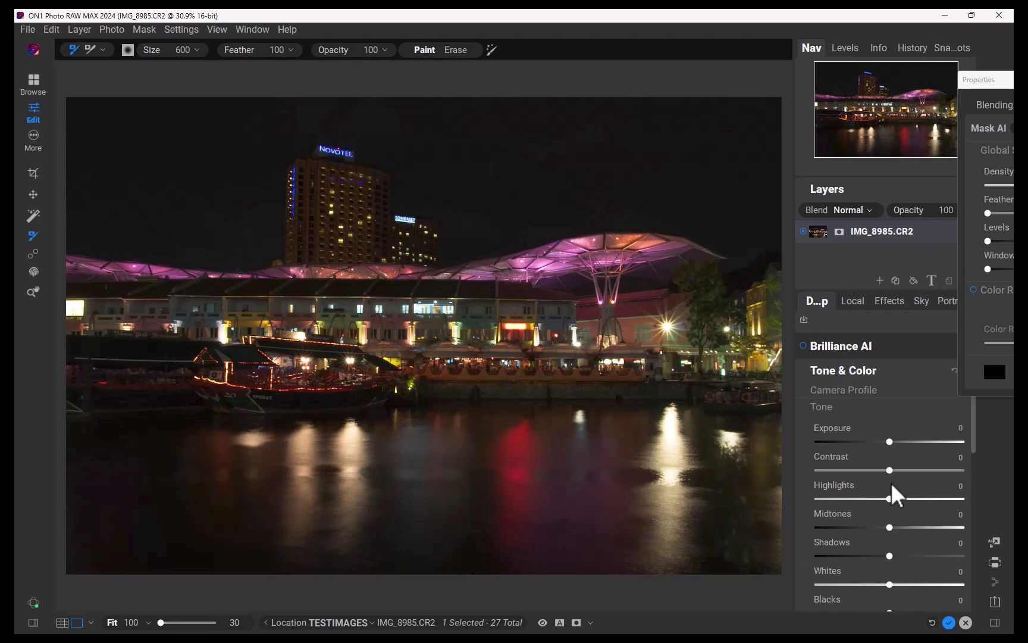
- Lower a tone setting in the Develop adjustments of the night riverfront photo IMG_8985.CR2
scroll(891, 482, down, 5)
drag(891, 442, 827, 419)
scroll(872, 546, down, 5)
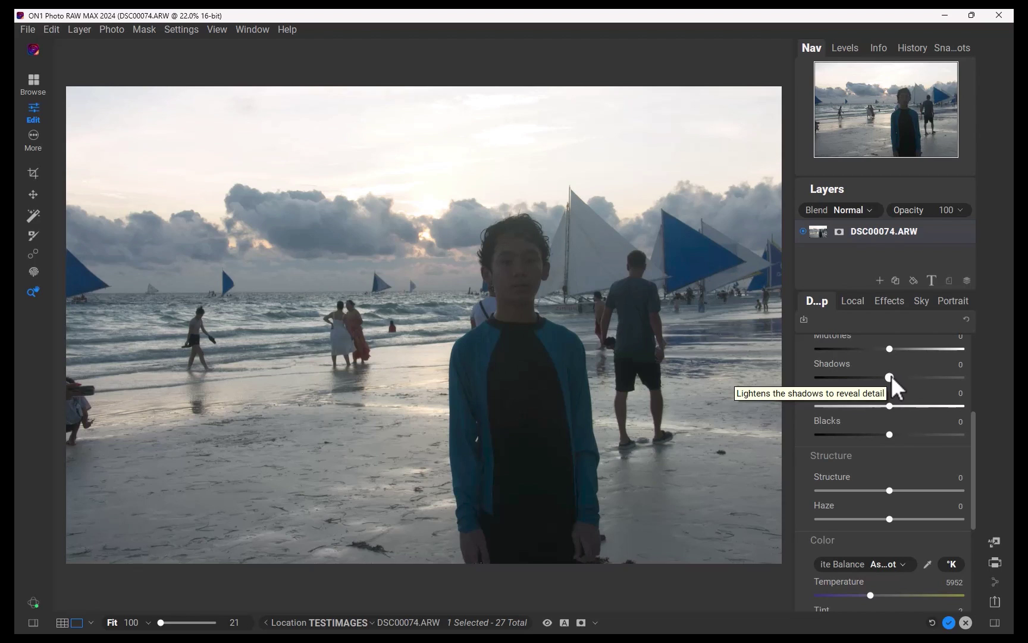
- Select the boy's head and body with Super Select, add an Adjustment, set exposure to 0.2 and raise the shadows slightly
click(33, 218)
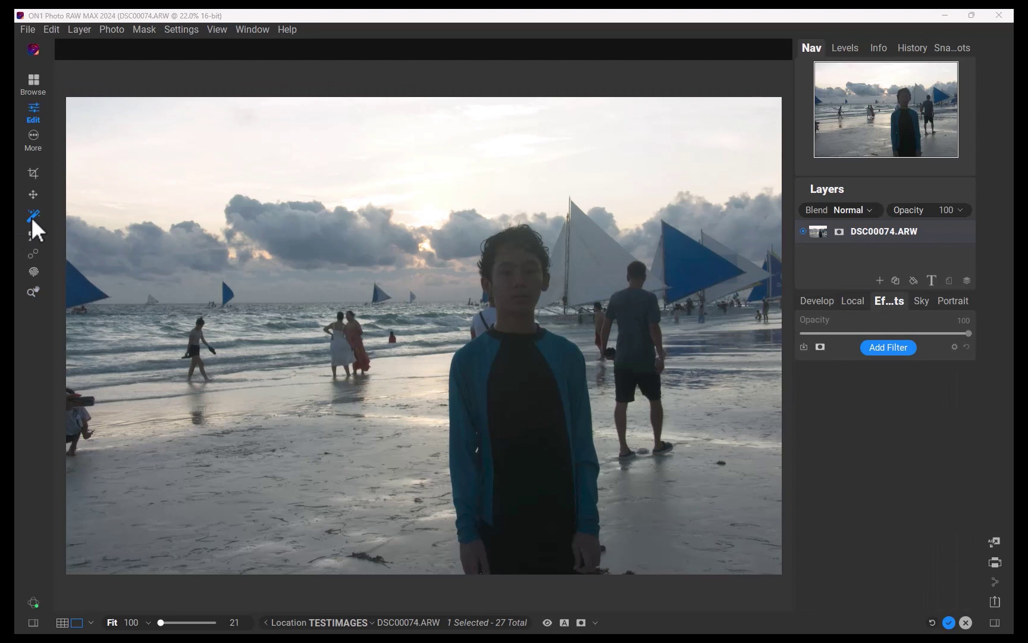
click(521, 285)
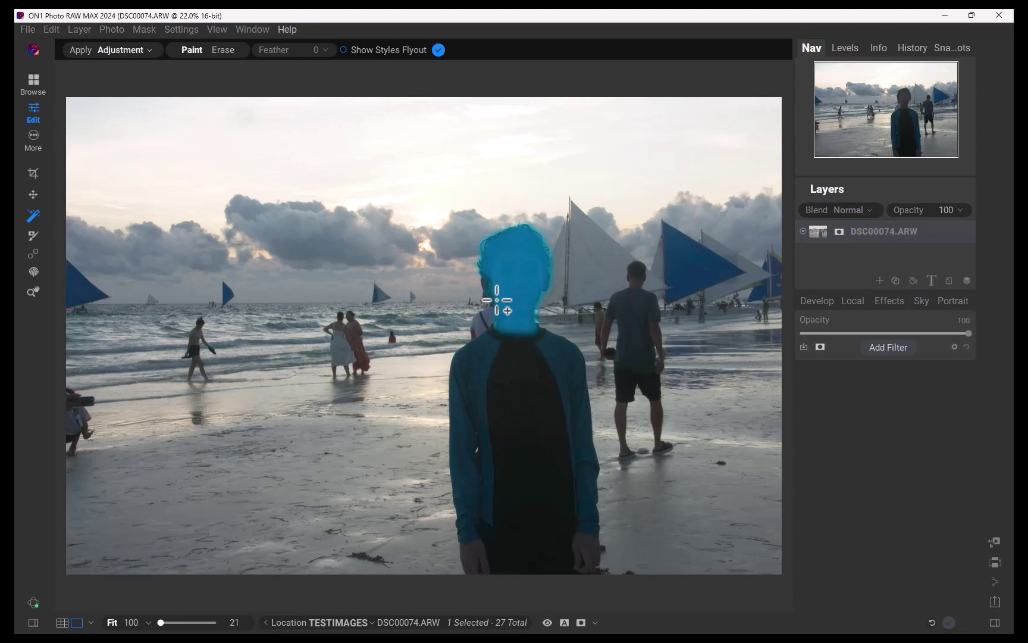
click(493, 279)
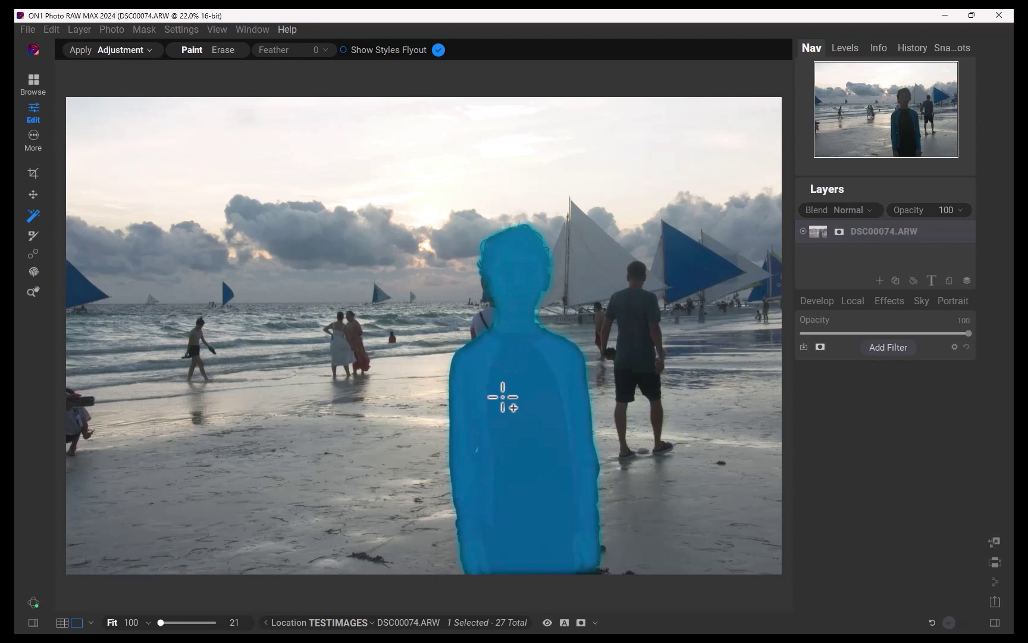
right_click(543, 435)
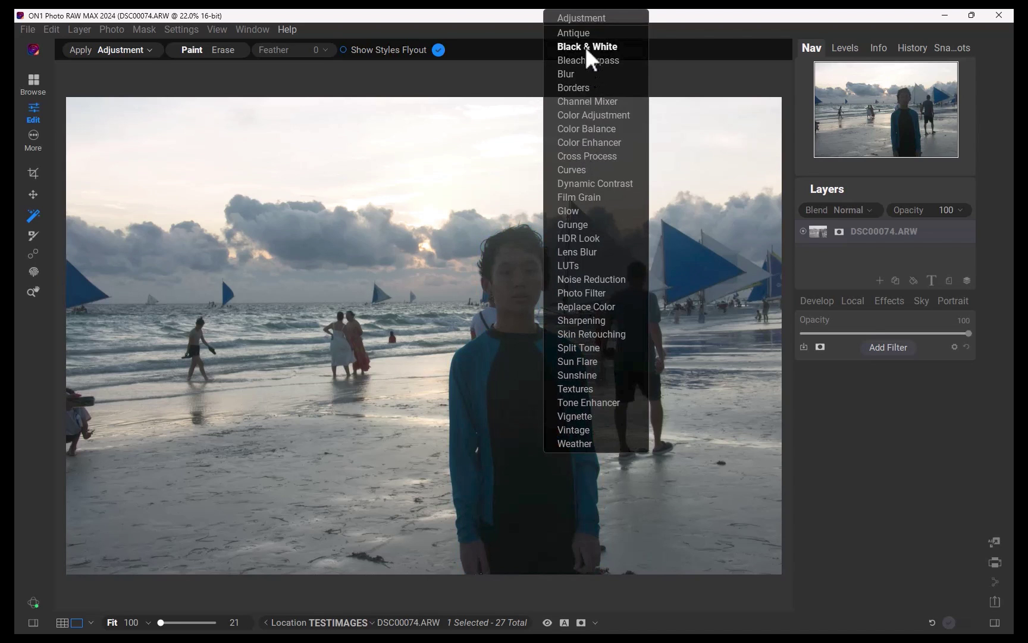
click(589, 17)
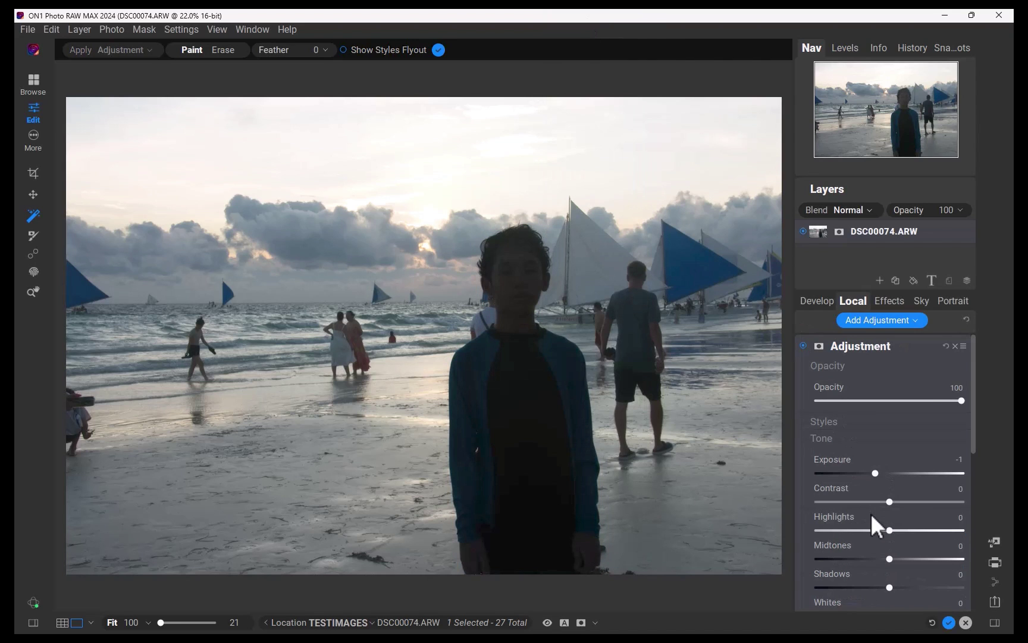
drag(875, 474, 892, 474)
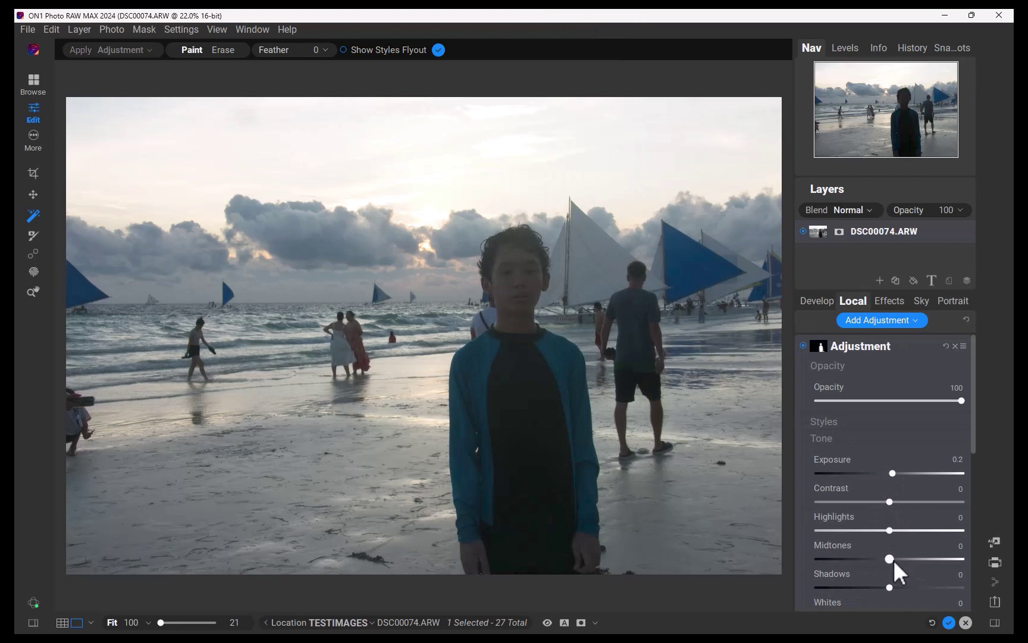
drag(889, 587, 898, 588)
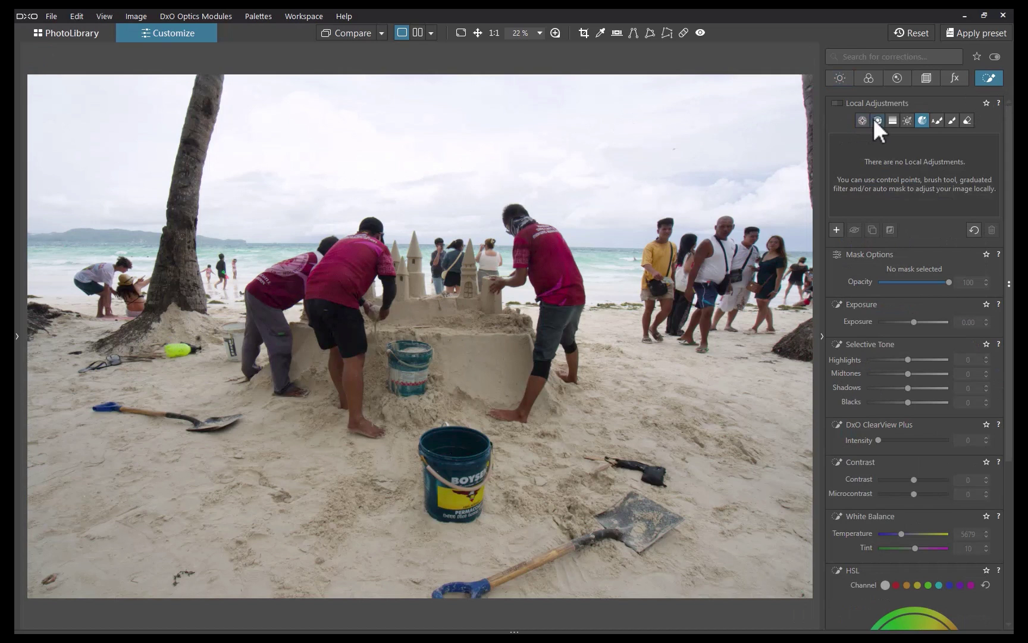
- In DxO PhotoLab, place a control line over the sandcastle photo's sky, with highlights at -100 and ClearView Plus intensity at 53
click(878, 120)
click(314, 201)
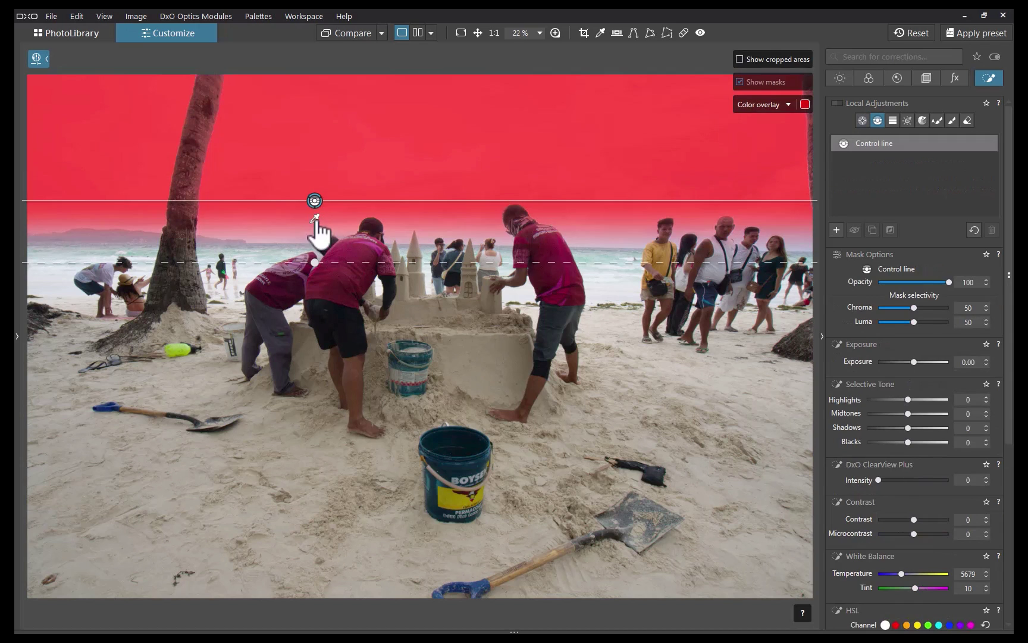
drag(908, 400, 853, 406)
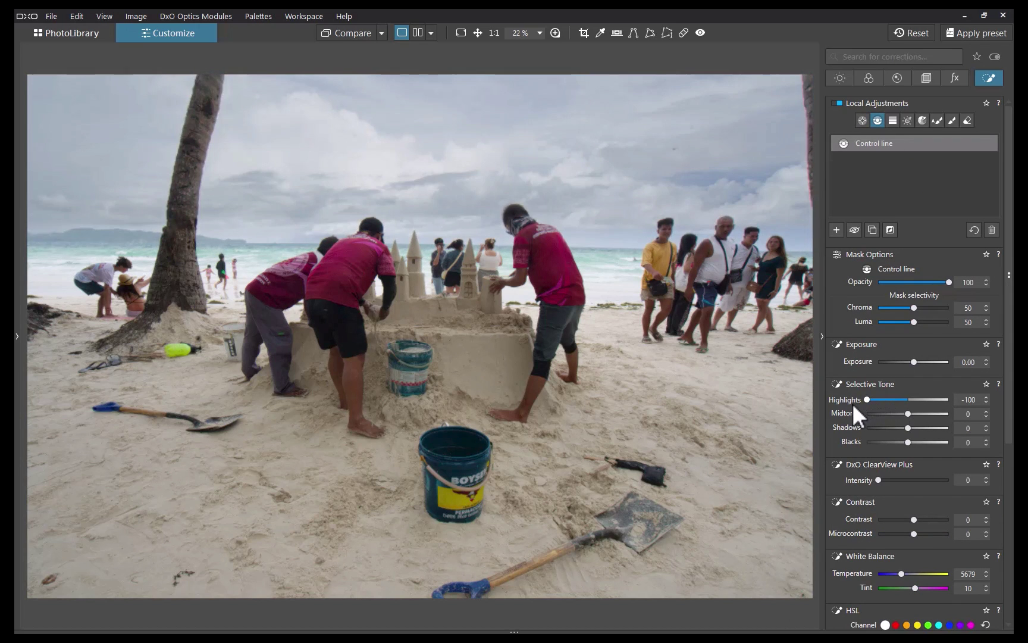
drag(879, 480, 917, 481)
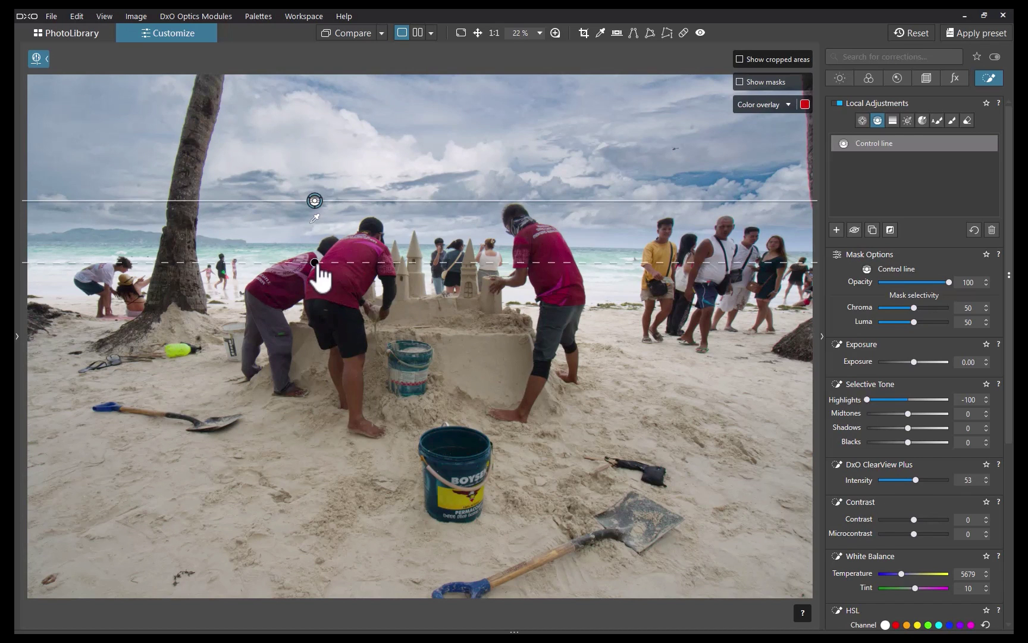
- Brighten the moonlit beach photo with shadows at 100 and midtones at 63, and raise the exposure slightly
click(898, 79)
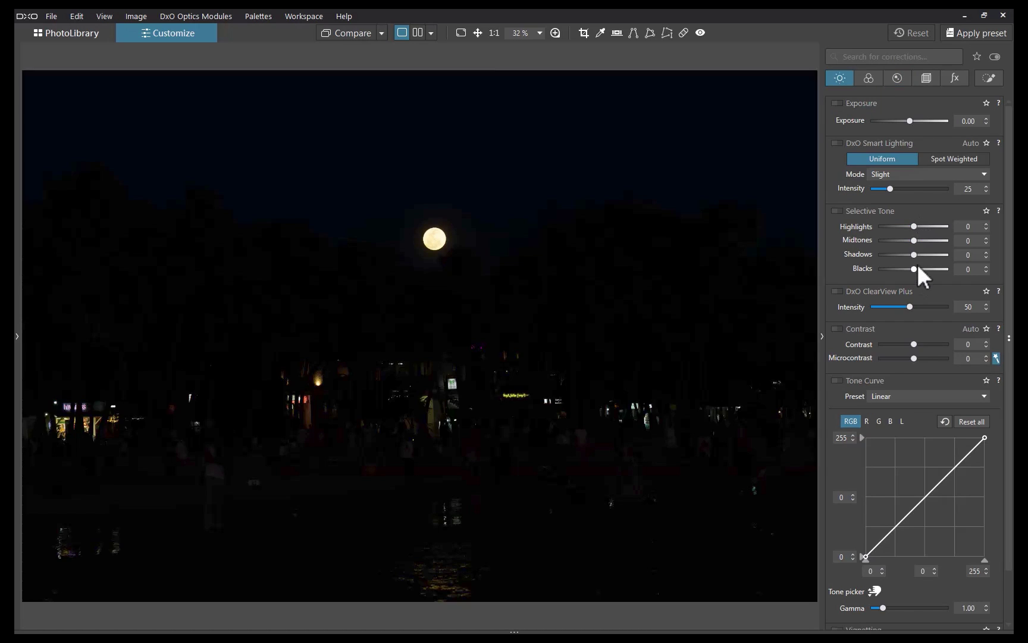
drag(914, 255, 966, 262)
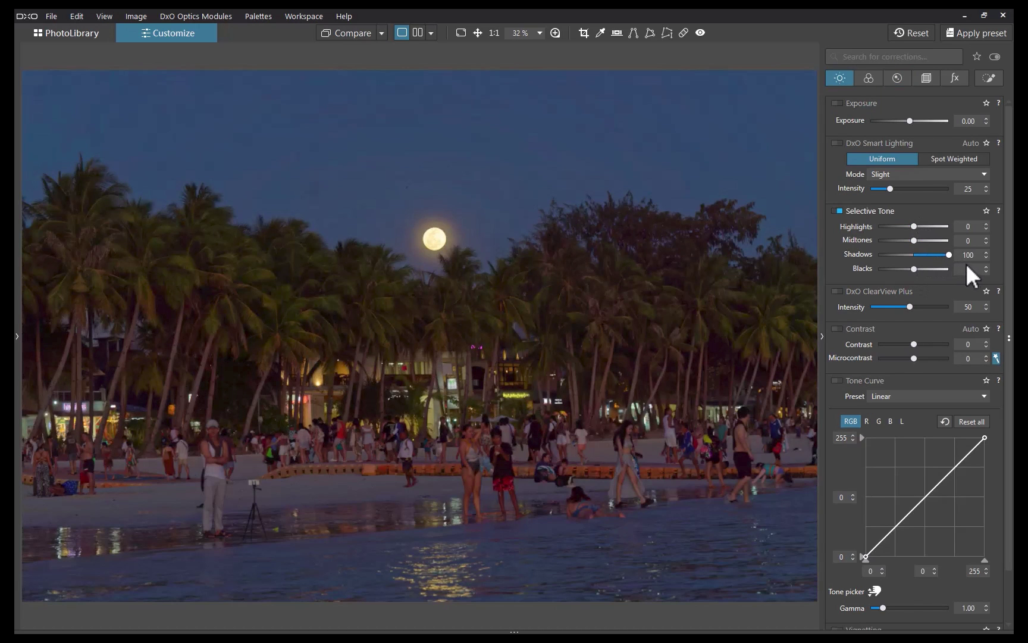
drag(914, 241, 937, 247)
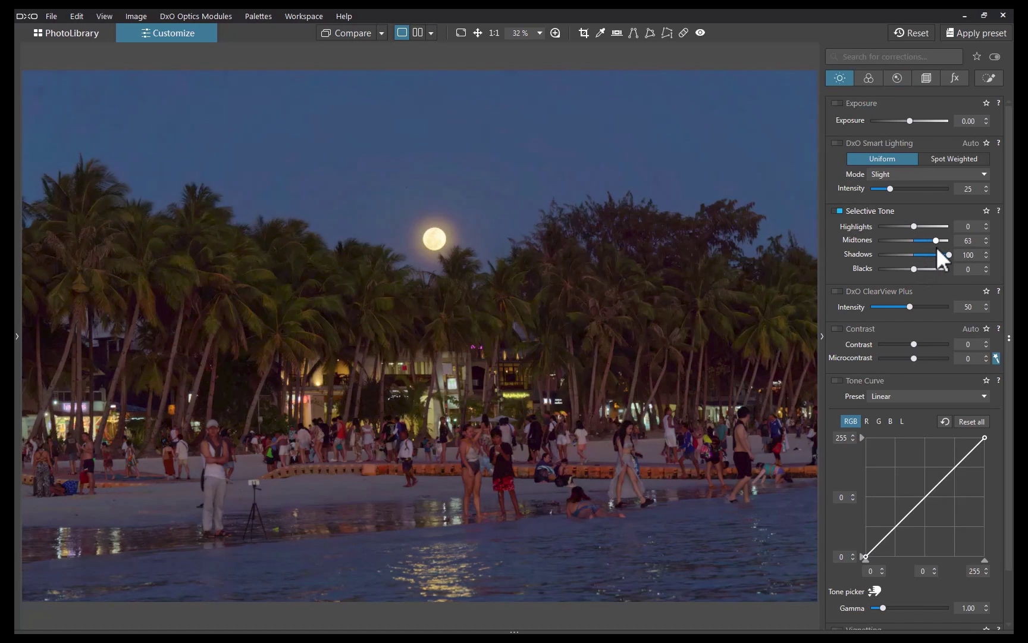
drag(910, 121, 913, 120)
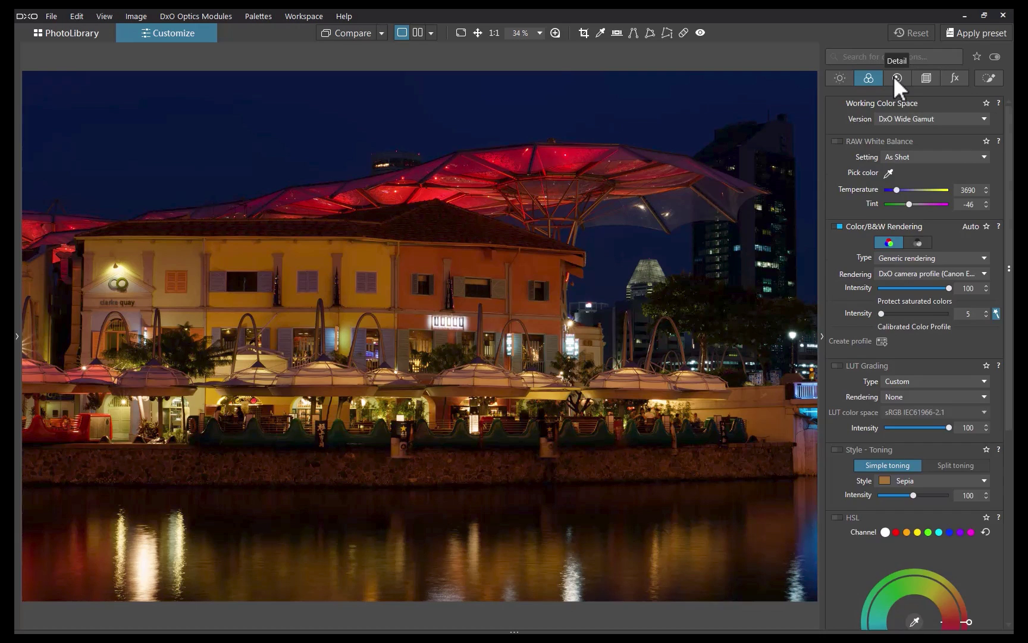
- Apply the preset 3 - HDR - Backlight correction to the night quayside photo
click(894, 76)
click(1001, 30)
scroll(859, 335, down, 3)
scroll(859, 335, down, 5)
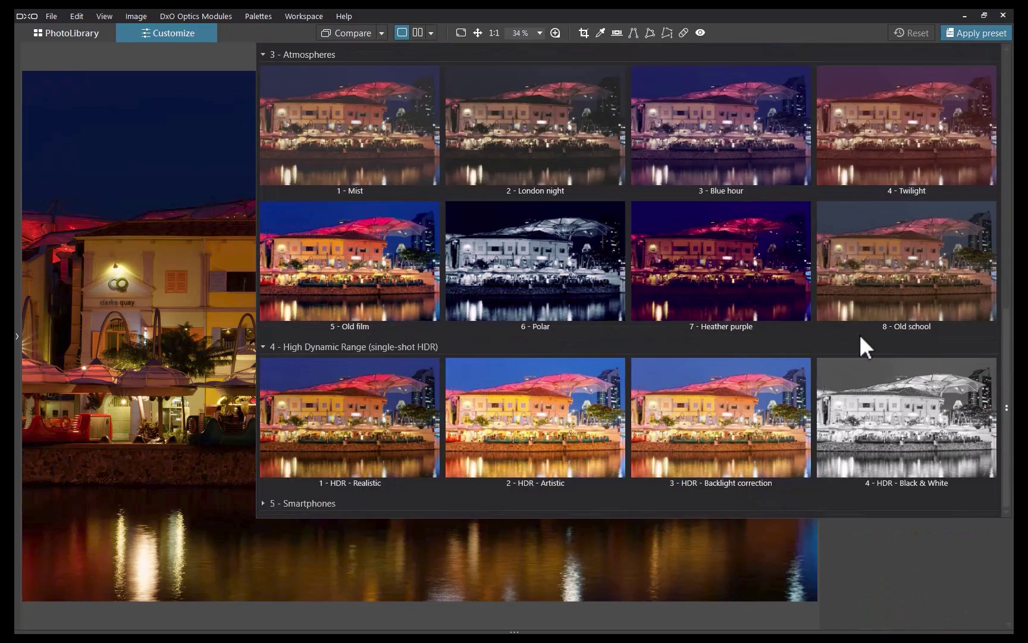
click(736, 452)
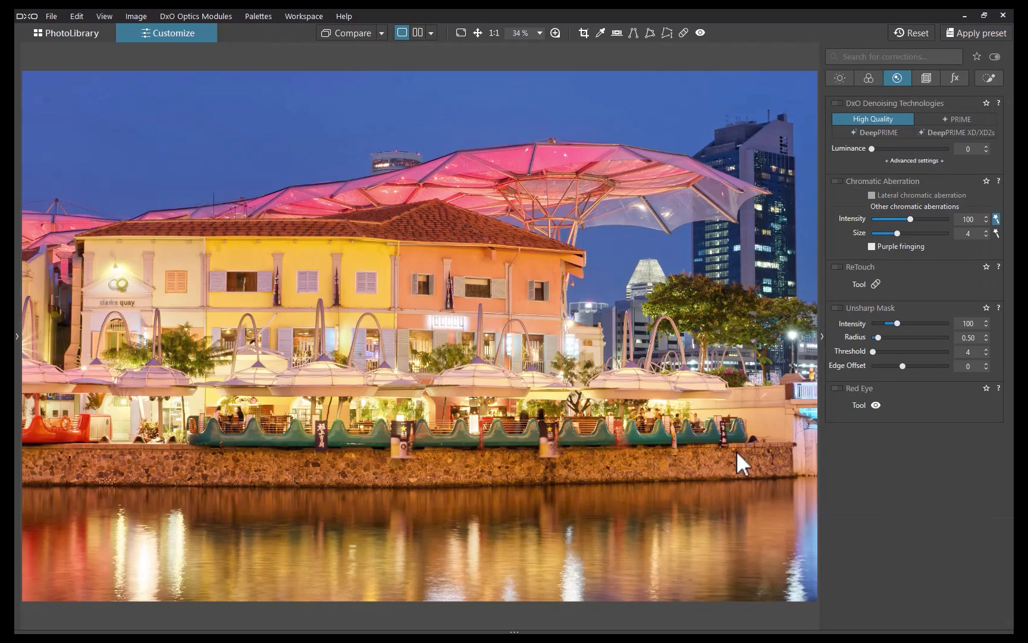
- Warm the quayside photo by raising its RAW white balance temperature
click(869, 78)
drag(896, 190, 930, 225)
click(841, 78)
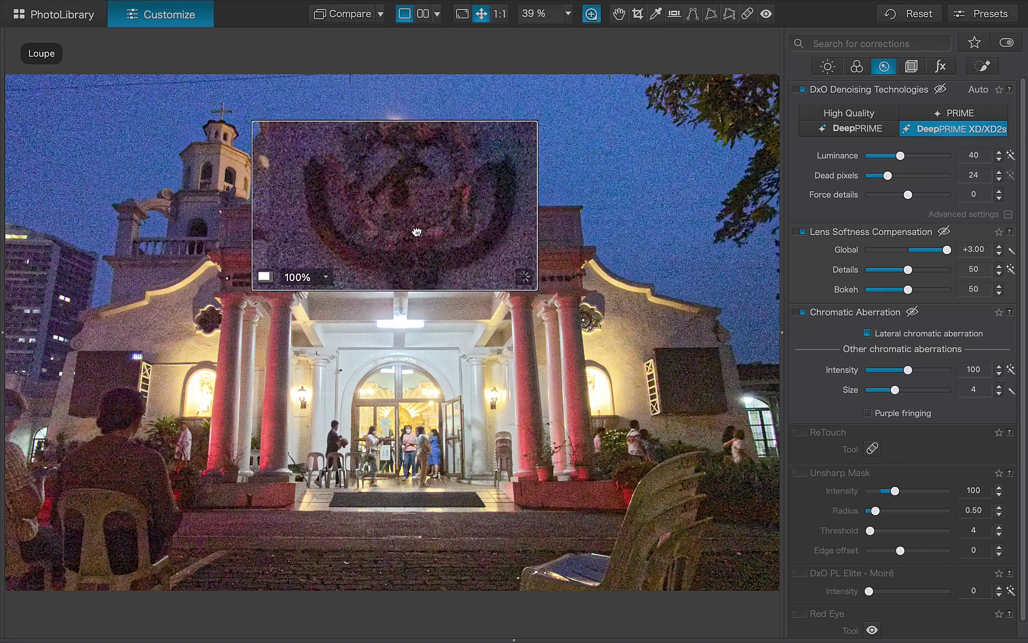
- Examine the DeepPRIME XD/XD2s denoising on the top of the church facade with the 100% loupe
drag(415, 232, 420, 184)
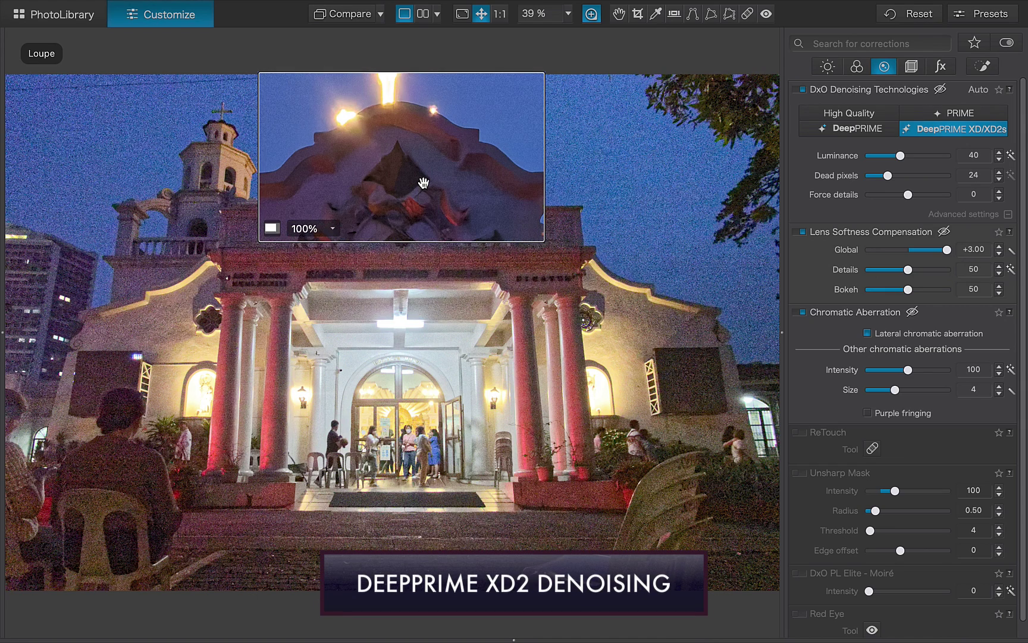
drag(424, 183, 452, 164)
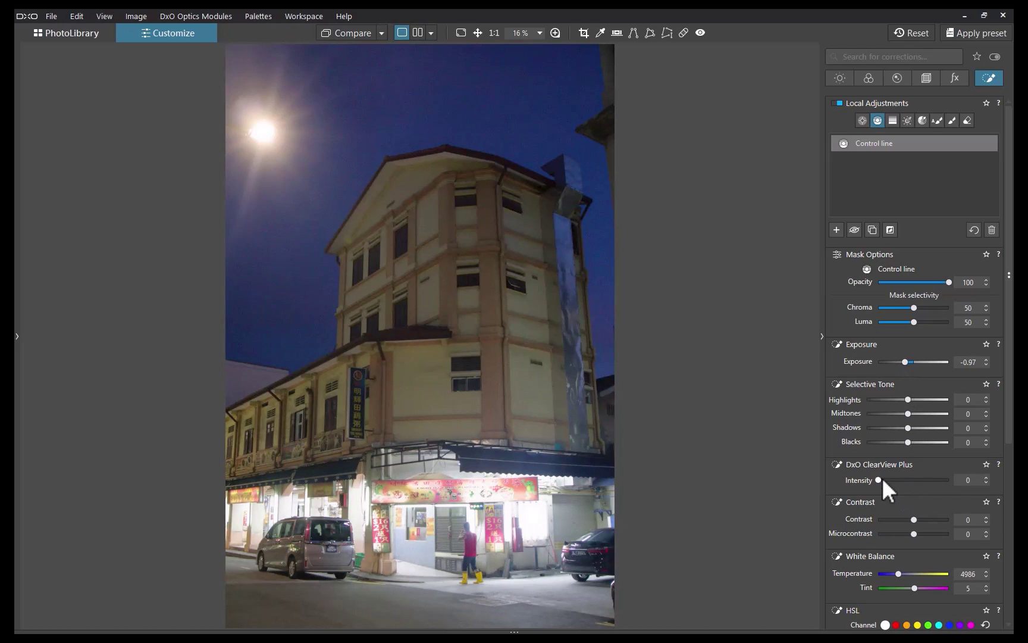
- Raise the control line's ClearView Plus intensity on the night corner-building photo and on the sandcastle photo
drag(882, 477, 910, 454)
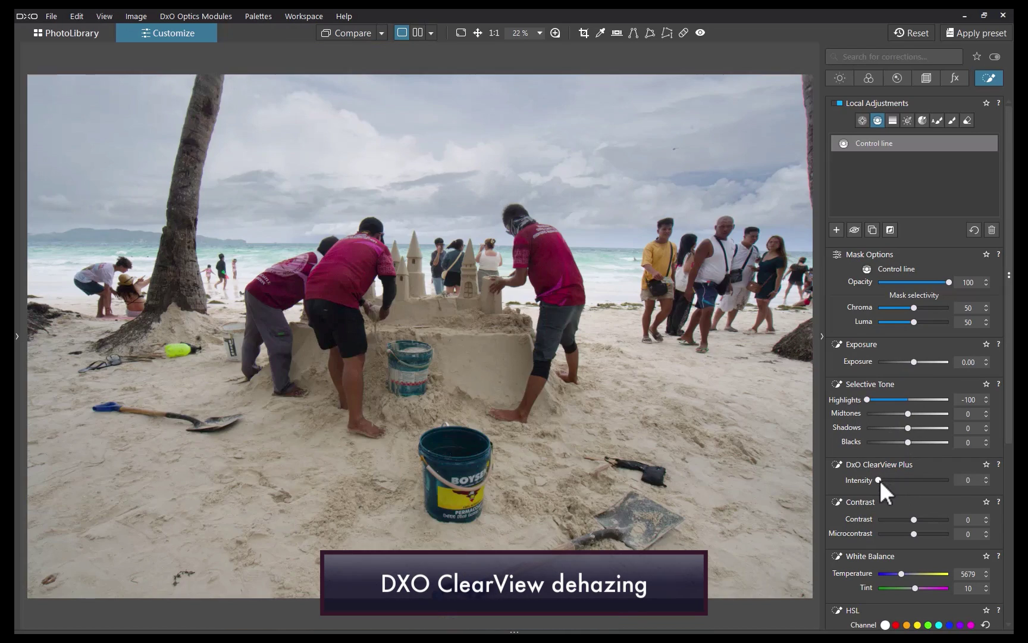
drag(879, 480, 917, 473)
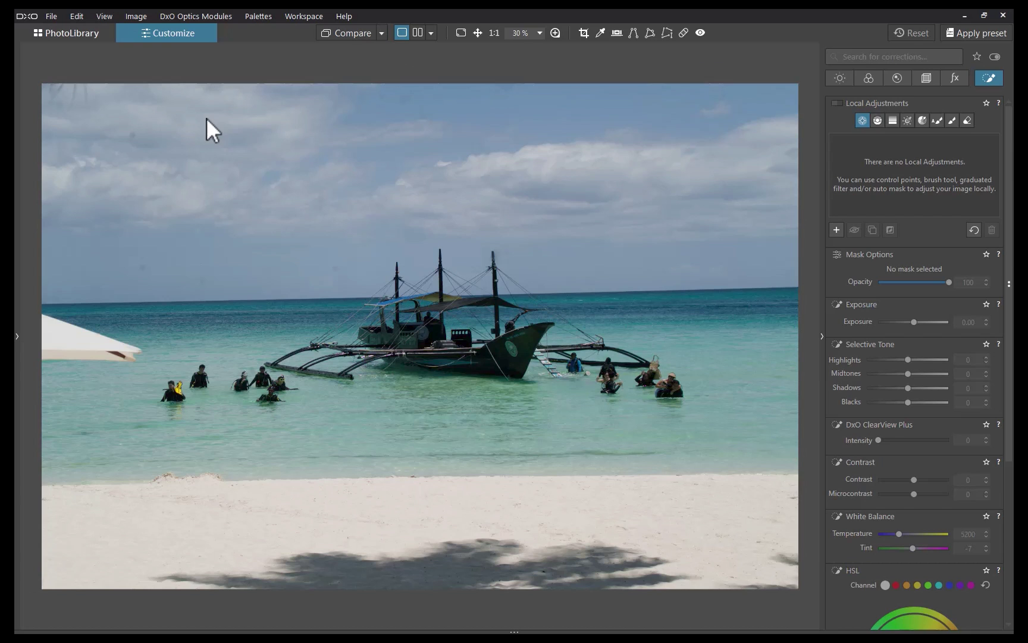
- Mask the outrigger boat with three control points on its bow, hull and cabin
key(l)
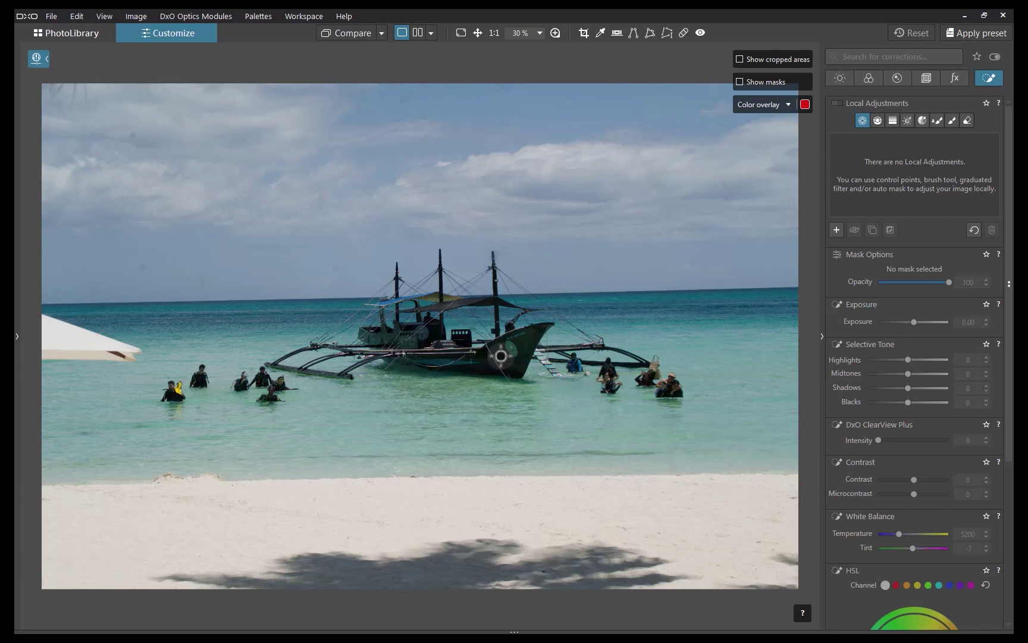
click(524, 347)
click(450, 359)
click(386, 338)
- Add control points on the divers on both sides of the boat and shrink the areas around those on its left
click(670, 389)
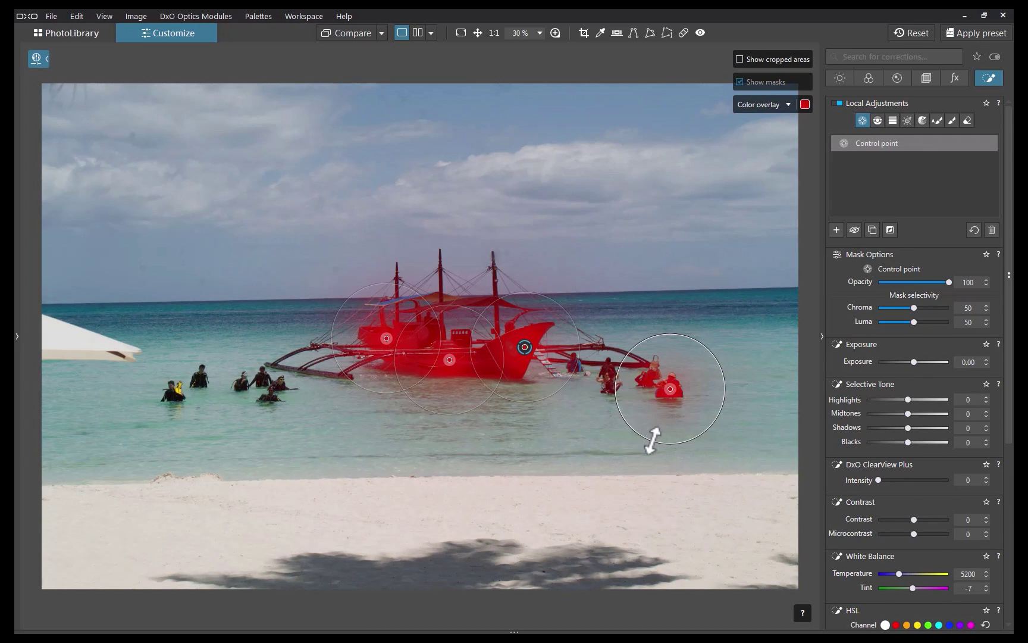
click(262, 376)
drag(281, 331, 277, 341)
click(200, 378)
drag(209, 340, 217, 351)
- Exclude the water seen through the boat's cabin and canopy from the mask with three small negative control points
click(461, 319)
drag(450, 391, 456, 370)
scroll(408, 316, up, 2)
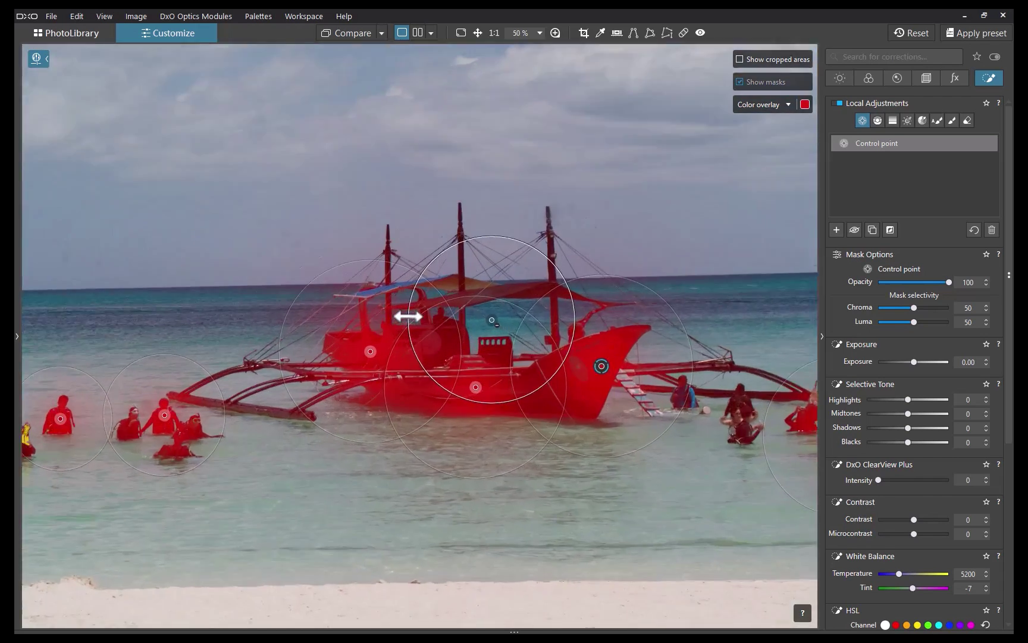
scroll(408, 316, up, 5)
click(398, 247)
drag(310, 523, 360, 417)
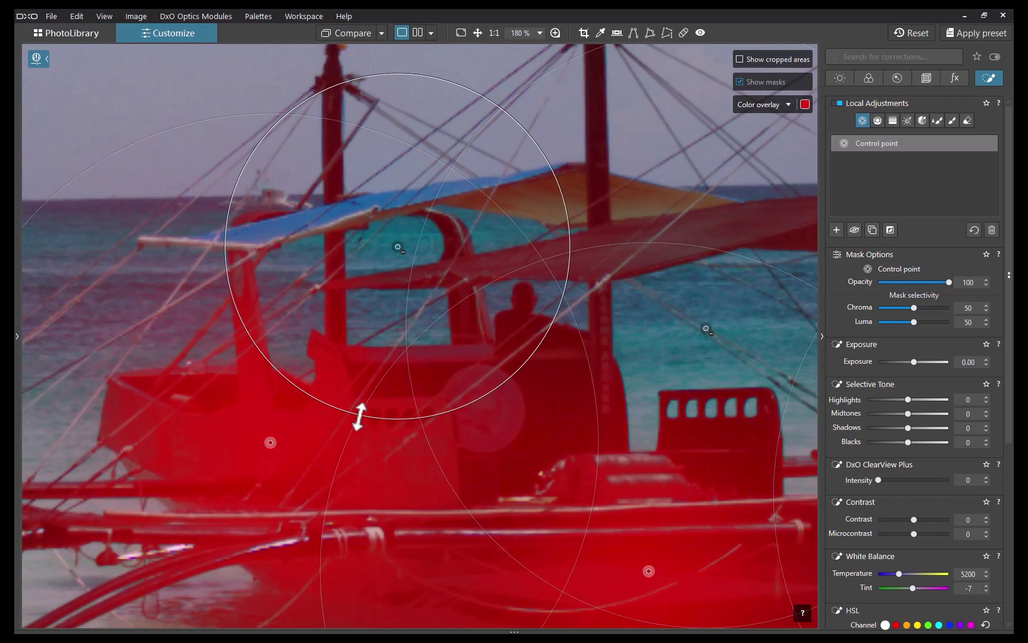
click(291, 349)
drag(260, 523, 278, 473)
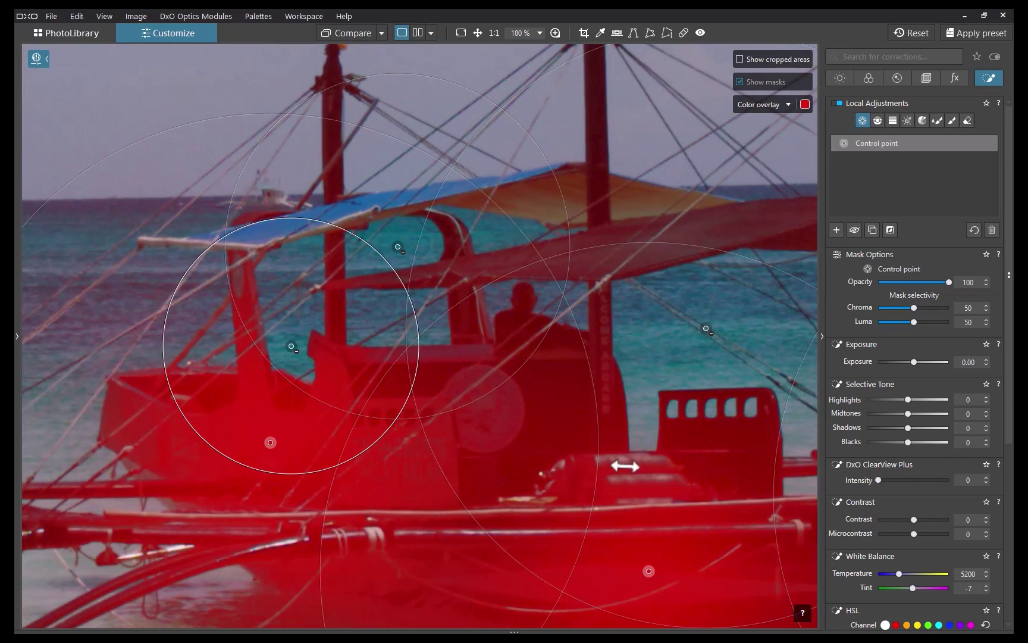
- Set the shadows of the masked boat and divers to 29
scroll(625, 466, down, 5)
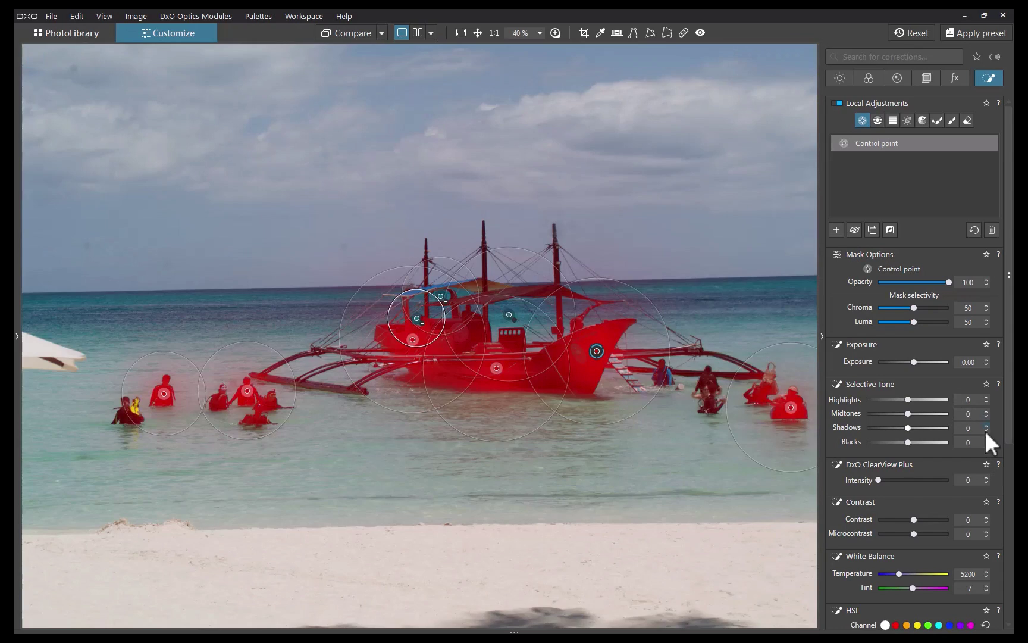
drag(908, 428, 920, 429)
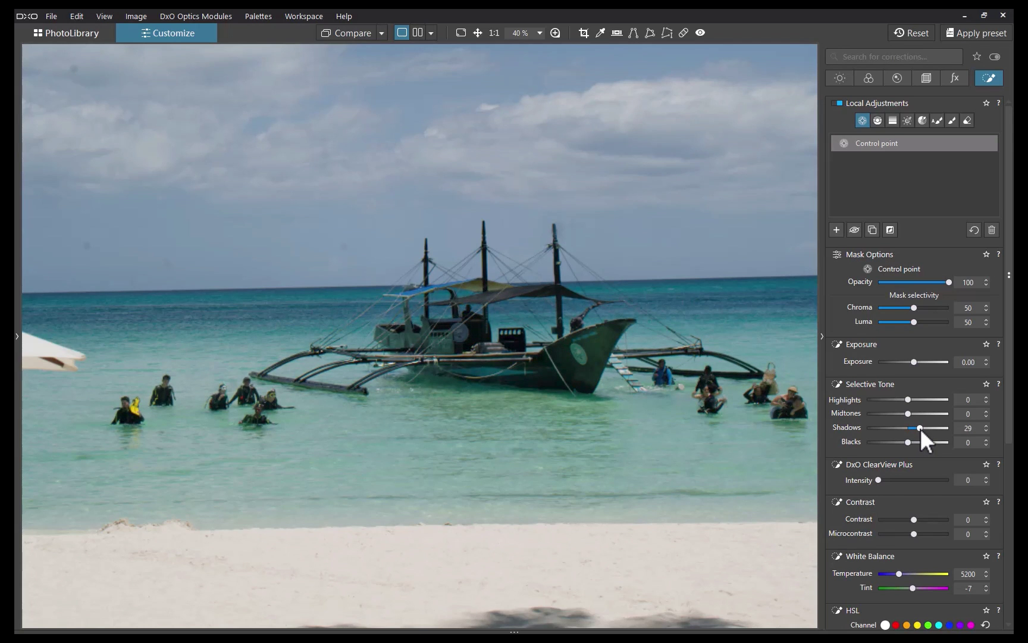
scroll(195, 567, down, 1)
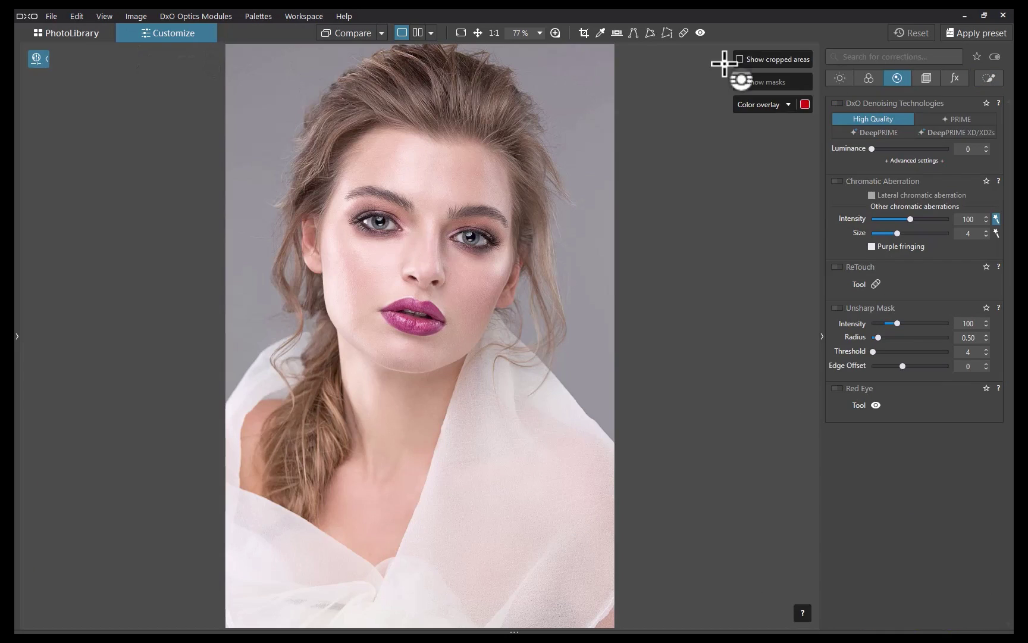
- Mask the woman's lips with a control point at chroma 62 and shift their hue to purple
click(862, 121)
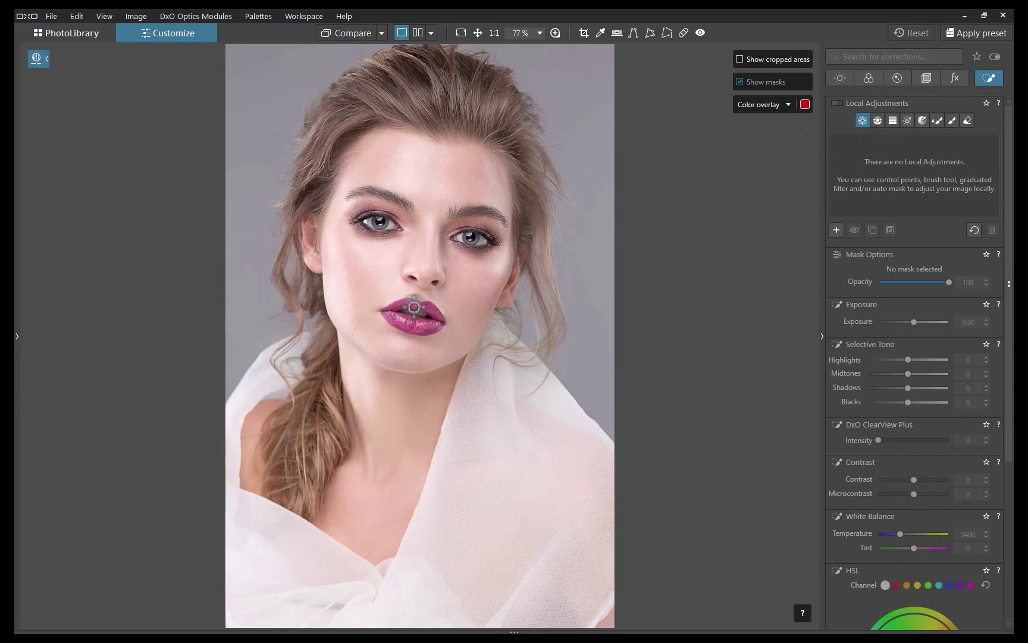
click(413, 307)
drag(914, 307, 923, 309)
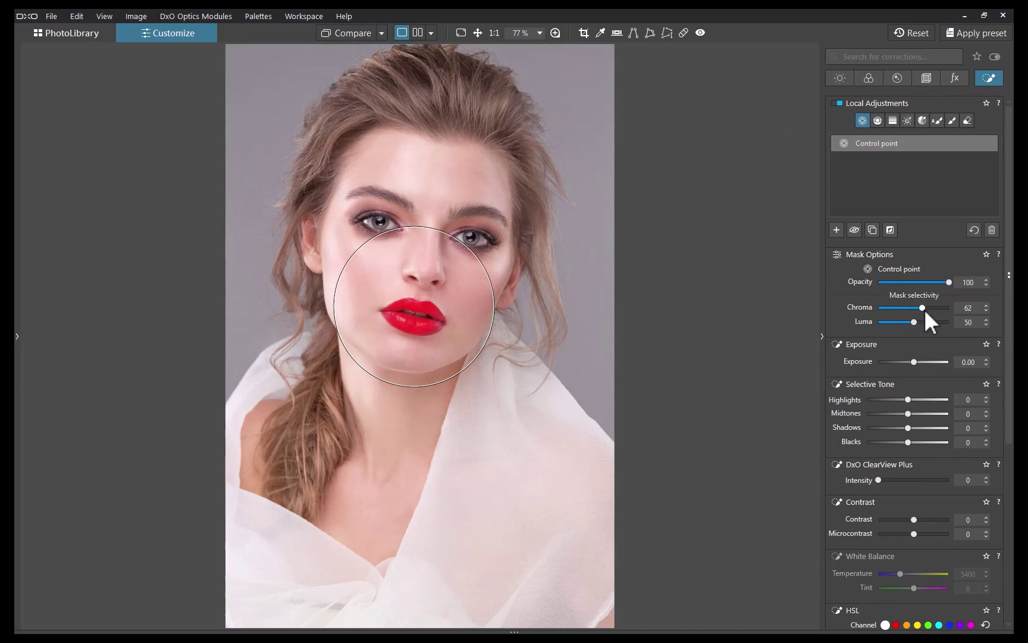
scroll(892, 482, down, 5)
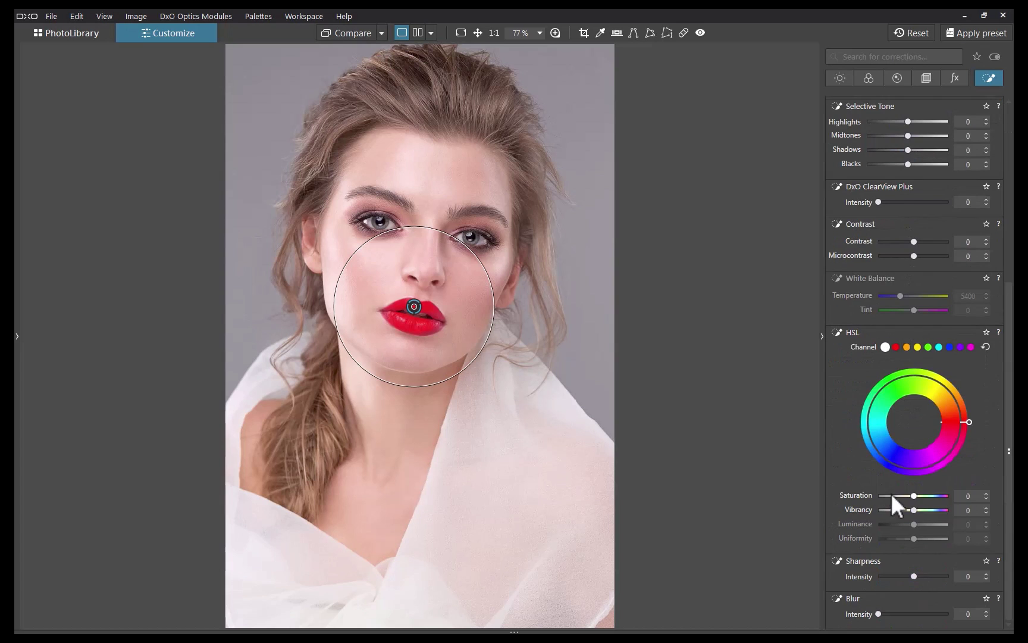
drag(970, 422, 956, 388)
- Try to mask both eyes with small control points in a separate mask
scroll(861, 133, up, 4)
scroll(921, 113, up, 1)
click(382, 221)
drag(387, 301, 463, 237)
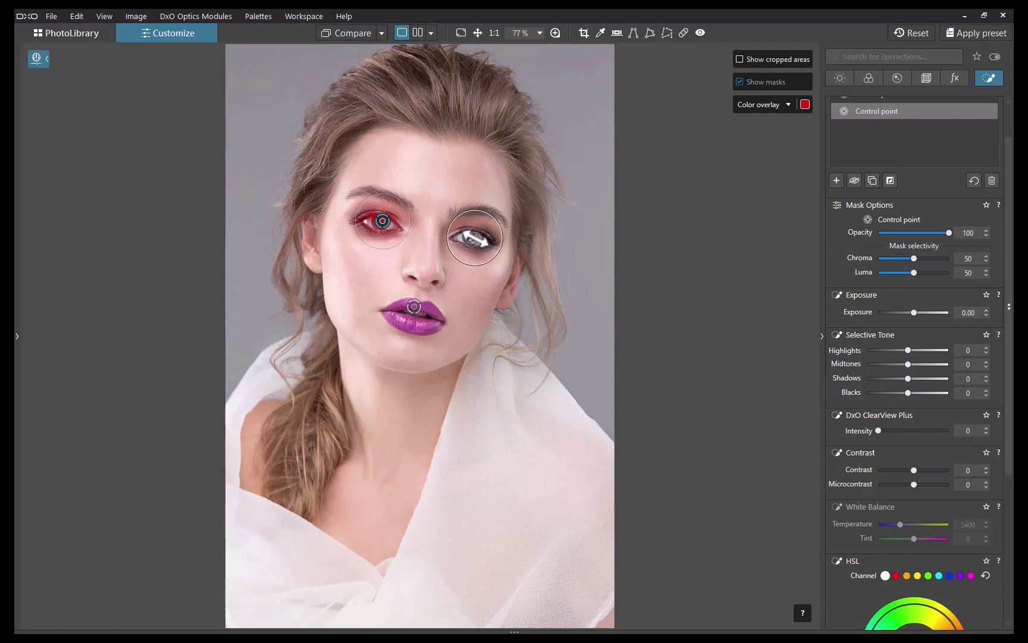
drag(360, 244, 372, 248)
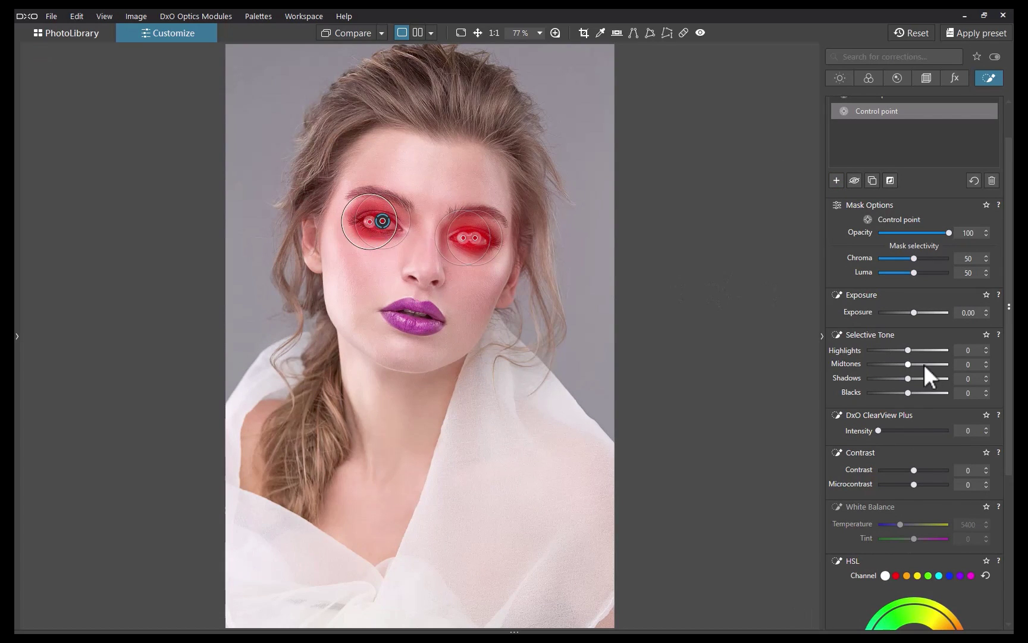
key(Delete)
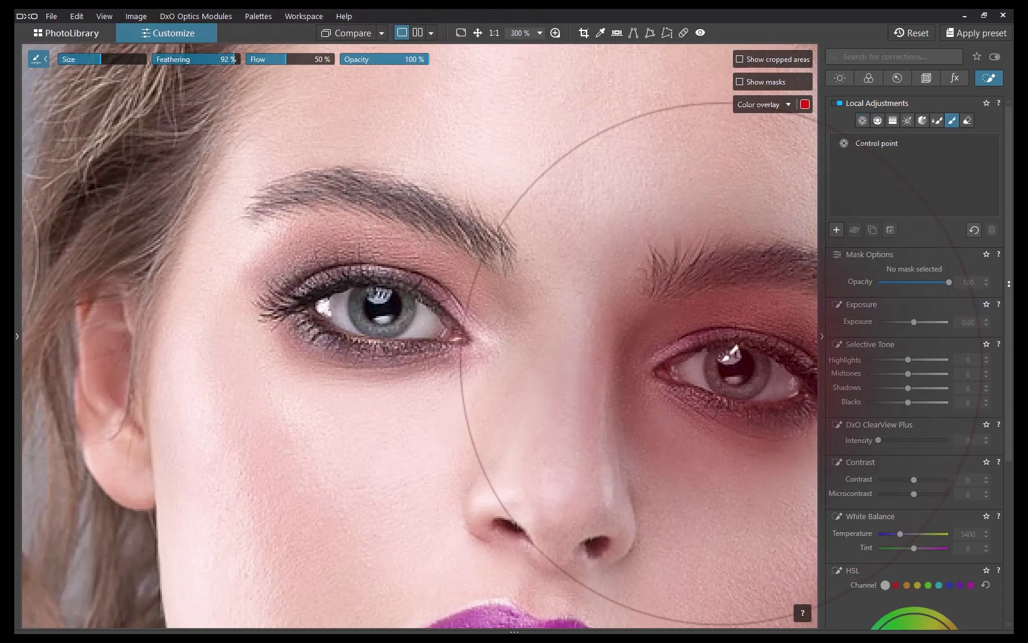
- Try to paint a mask over one eye with a smaller brush
scroll(731, 354, down, 5)
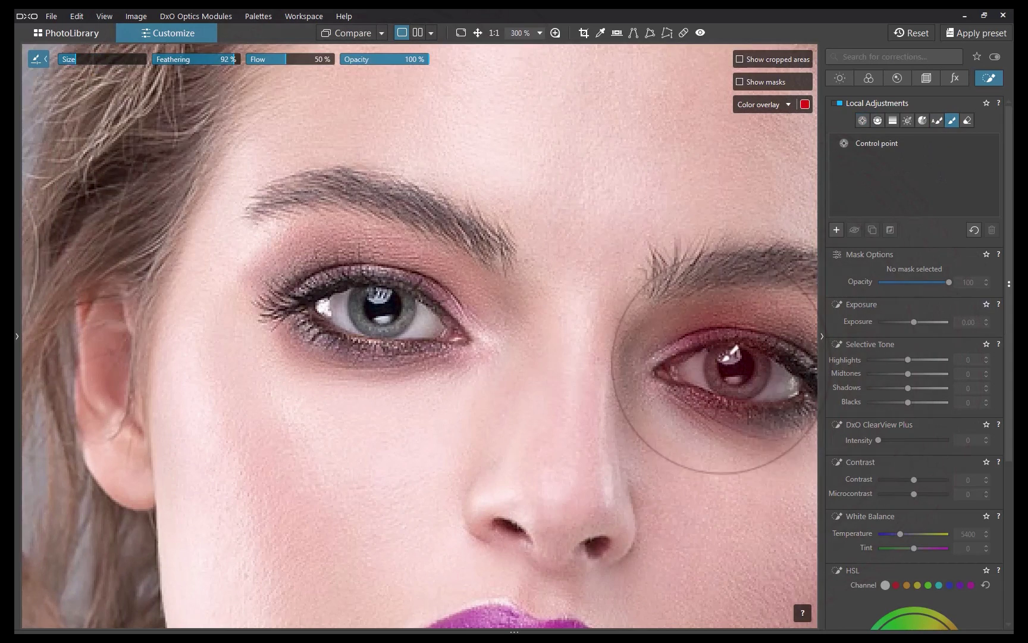
mouse_move(734, 357)
mouse_down()
mouse_move(765, 363)
mouse_move(707, 354)
mouse_move(727, 370)
mouse_move(788, 377)
mouse_move(738, 361)
mouse_move(689, 362)
mouse_move(786, 383)
mouse_move(664, 369)
mouse_up()
key(ctrl+z)
- Paint a mask over the eye beside the visible ear with the auto mask brush
click(937, 120)
mouse_move(443, 328)
mouse_down()
mouse_move(409, 304)
mouse_move(315, 303)
mouse_up()
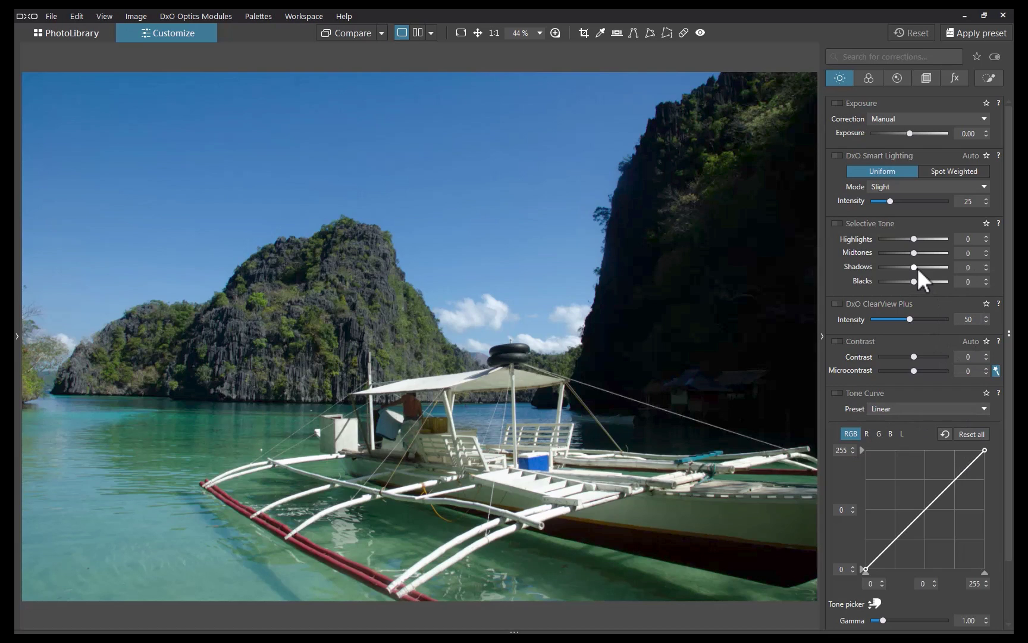
- Adjust the whole boat photo's shadows, and mask the dark cliff with five control points at chroma 25 and luma 51
mouse_move(915, 266)
mouse_down()
mouse_move(949, 268)
mouse_move(916, 273)
mouse_move(947, 273)
mouse_move(915, 277)
mouse_move(942, 283)
mouse_move(899, 309)
mouse_move(914, 326)
mouse_up()
key(l)
click(758, 210)
click(657, 189)
click(655, 315)
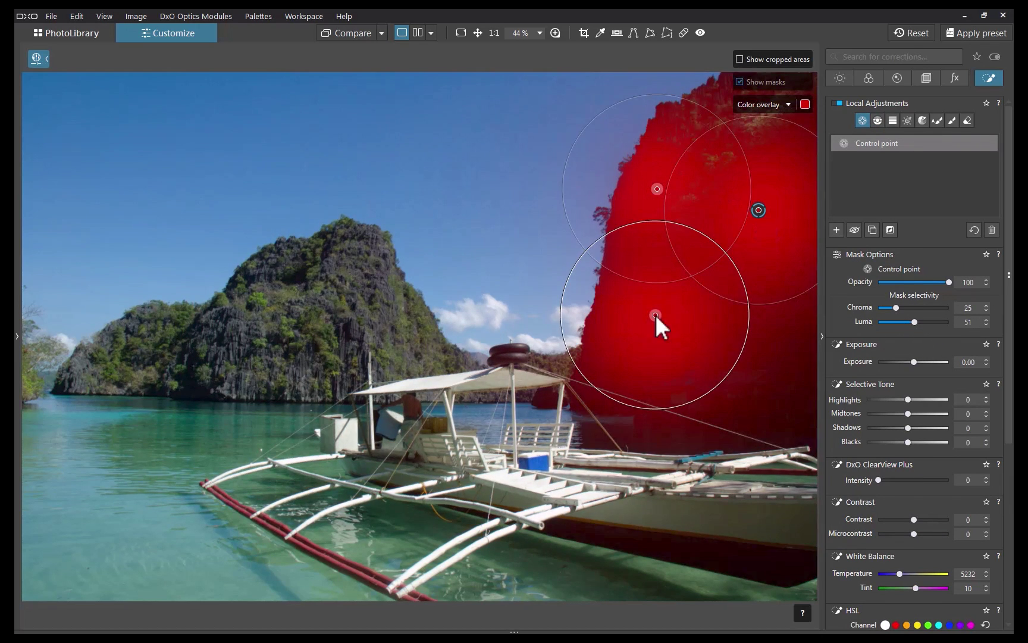
click(754, 345)
click(782, 130)
- Set the masked cliff's shadows to 54 and its blacks to 14
mouse_move(910, 426)
mouse_down()
mouse_move(943, 426)
mouse_move(903, 445)
mouse_move(916, 444)
mouse_up()
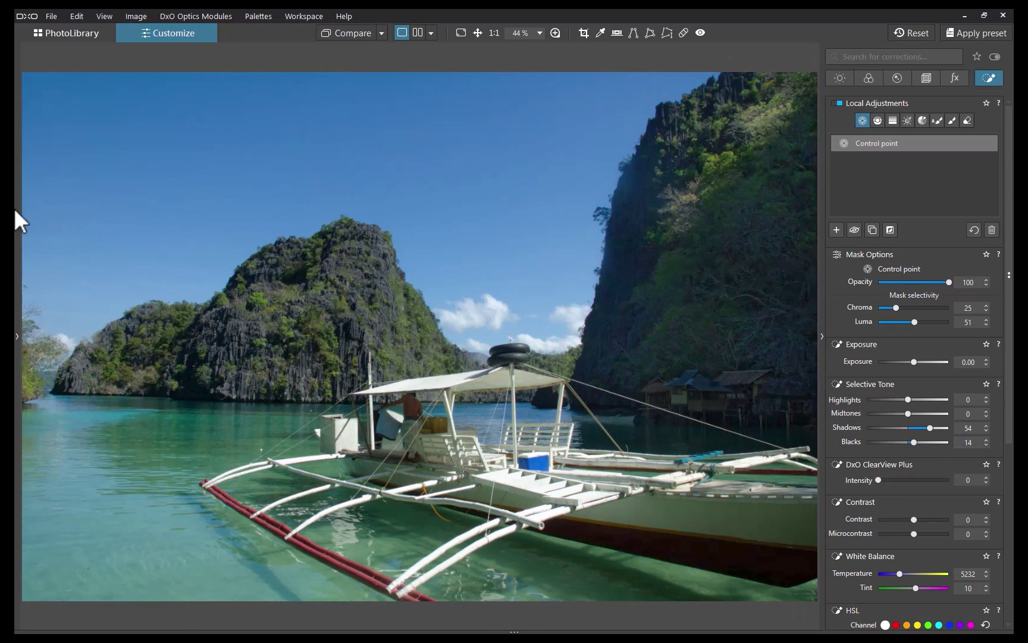
click(973, 269)
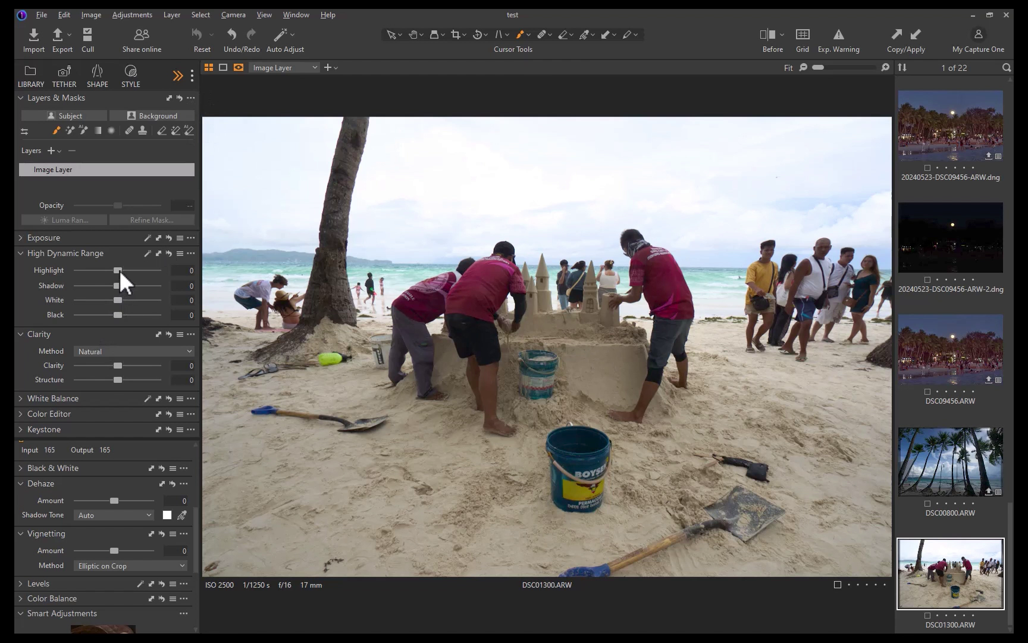
- Switch to Capture One and lower the highlights of the beach sandcastle photo
mouse_move(120, 270)
mouse_down()
mouse_move(40, 277)
mouse_move(107, 283)
mouse_up()
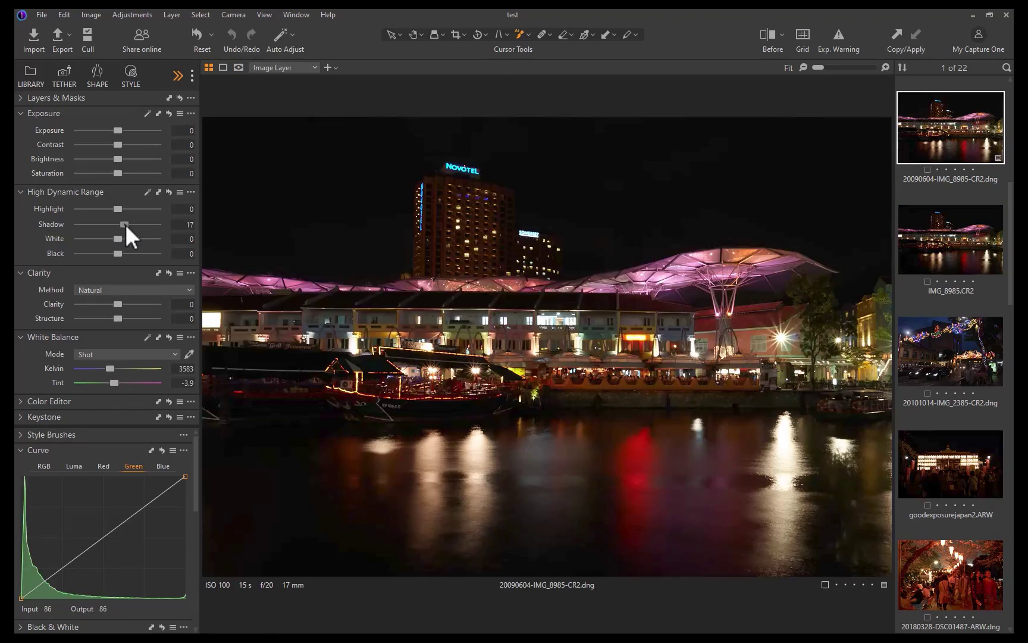
- Lift the shadows and blacks of the night riverside photo and cool its white balance
drag(126, 224, 137, 234)
drag(110, 368, 101, 367)
drag(110, 252, 120, 257)
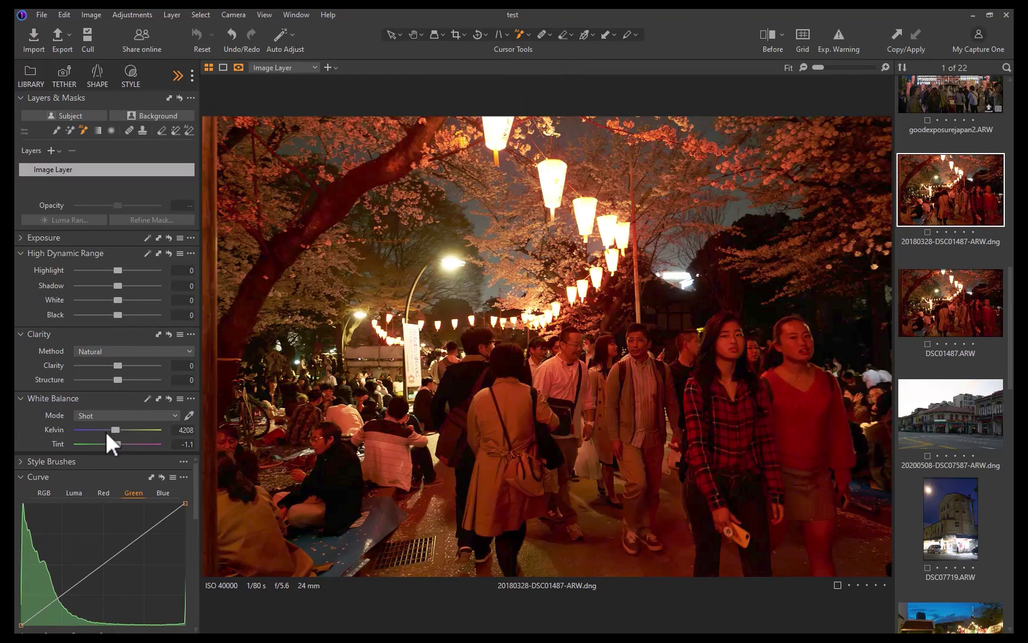
- Cool the white balance of the lantern-lit crowd photo and adjust its shadows
drag(106, 431, 86, 437)
drag(119, 284, 120, 318)
- Lower the seawall photo's highlights to -100 in Capture One, and lower them in DxO PhotoLab as well
drag(115, 268, 69, 272)
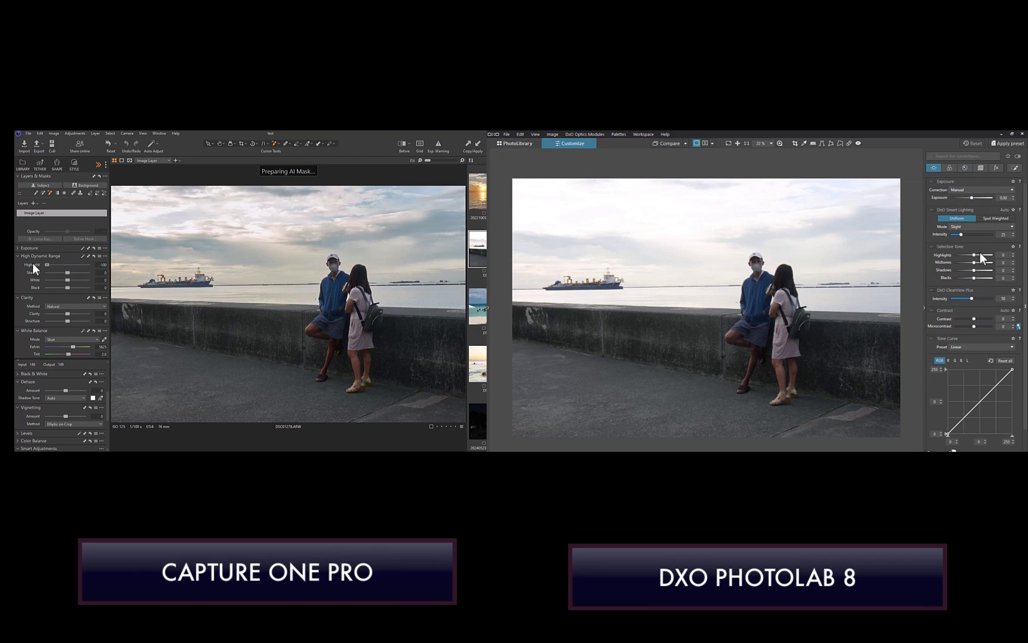
drag(974, 255, 950, 256)
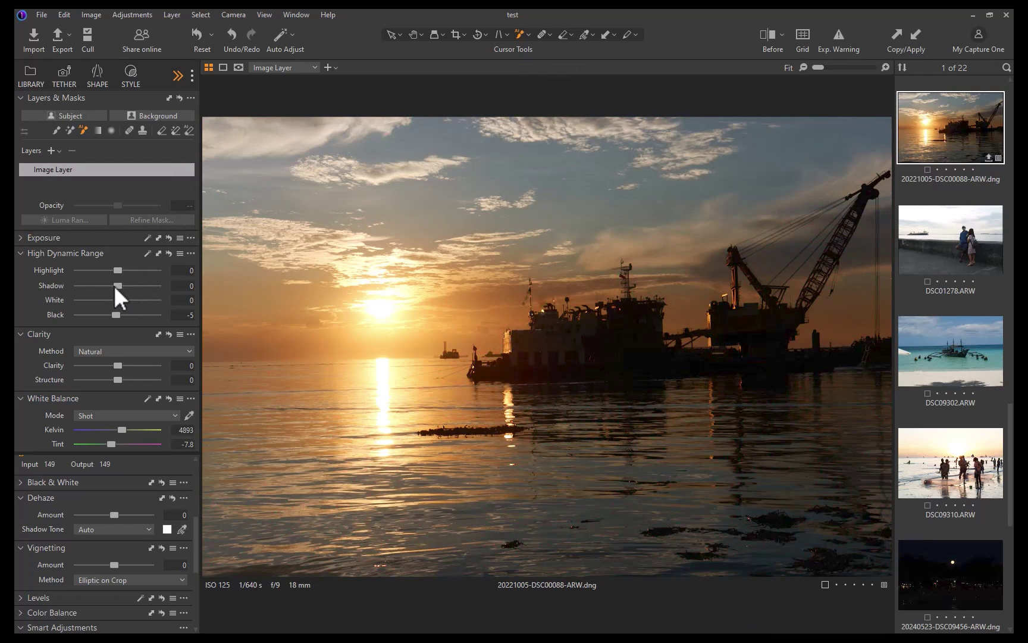
- In Capture One, set the shadows to 54 and the blacks to 17 on the sunset crane barge photo
drag(115, 287, 123, 321)
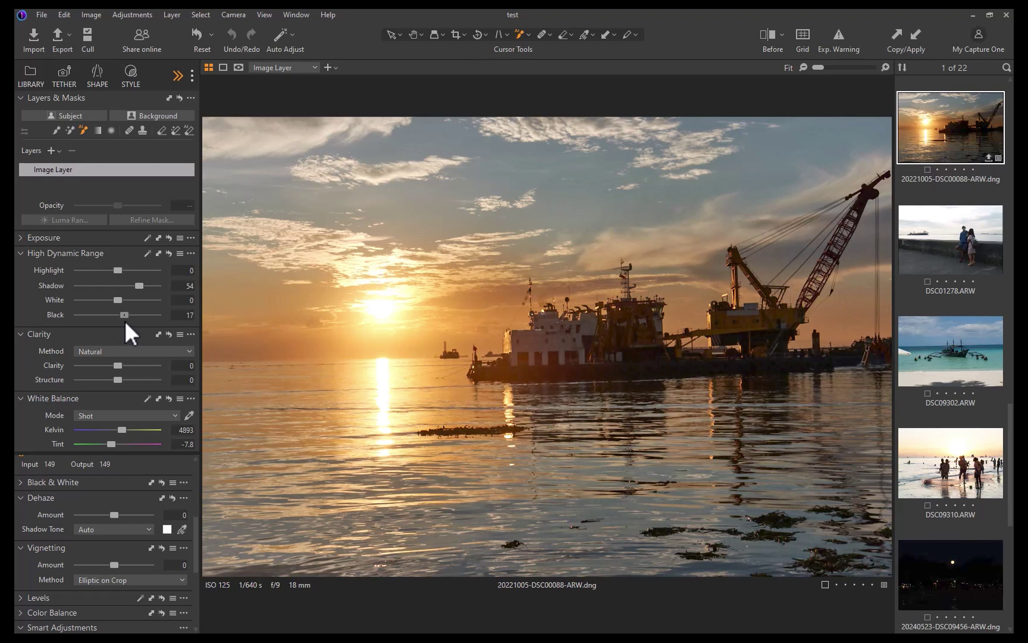
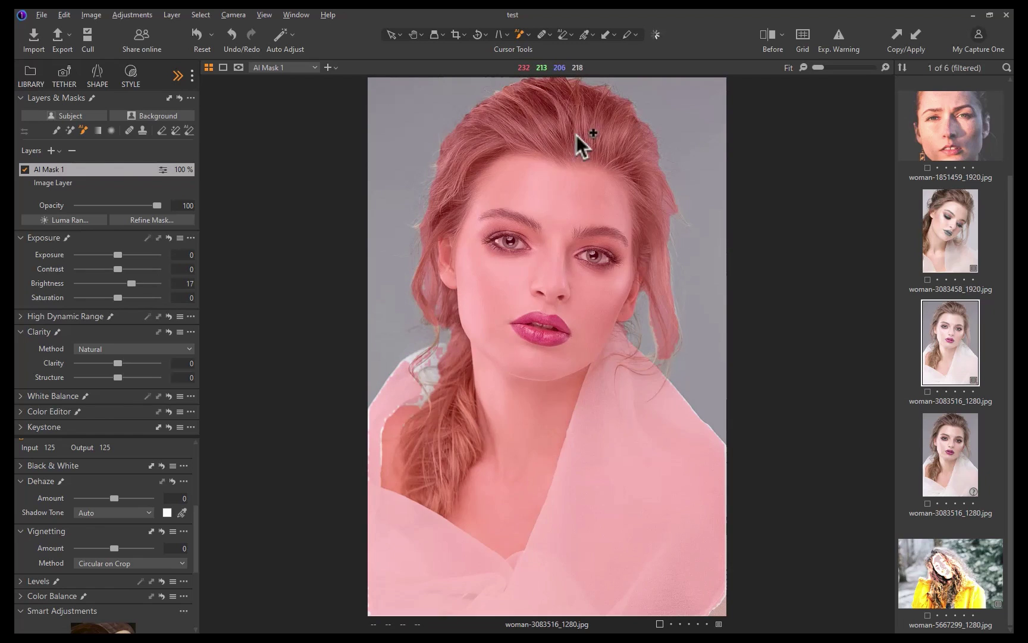
- Undo the last AI selection, and mask the woman's face on a new adjustment layer with brightness 12
key(ctrl+z)
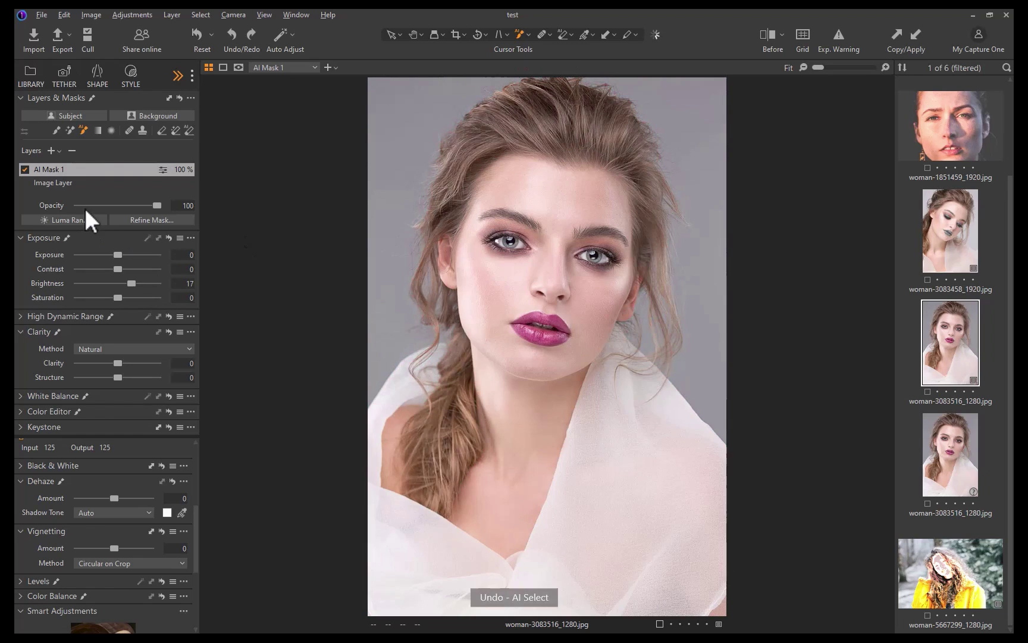
click(50, 149)
click(554, 202)
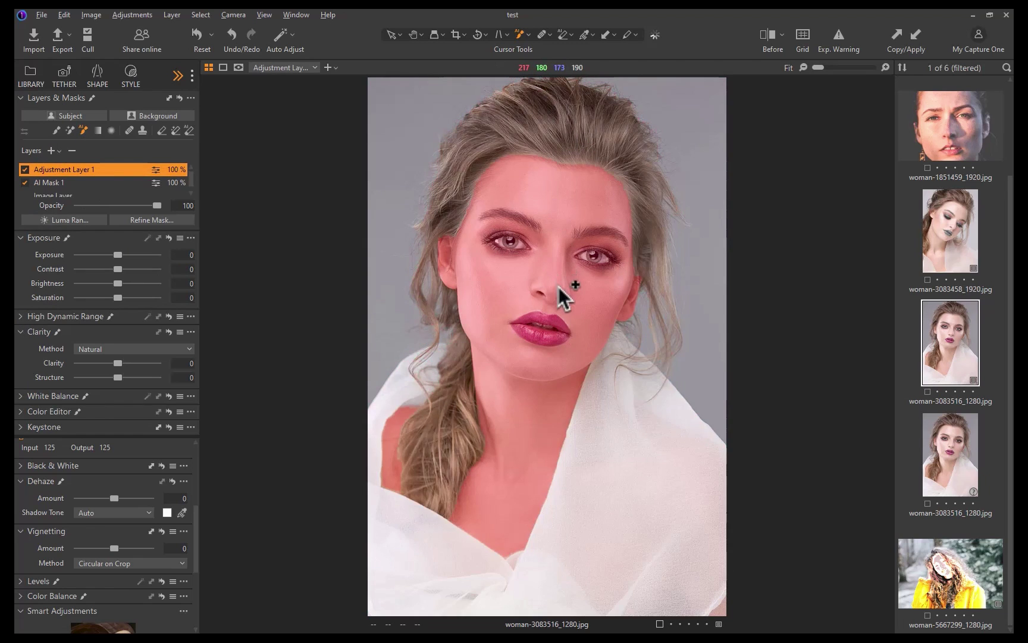
drag(448, 137, 630, 390)
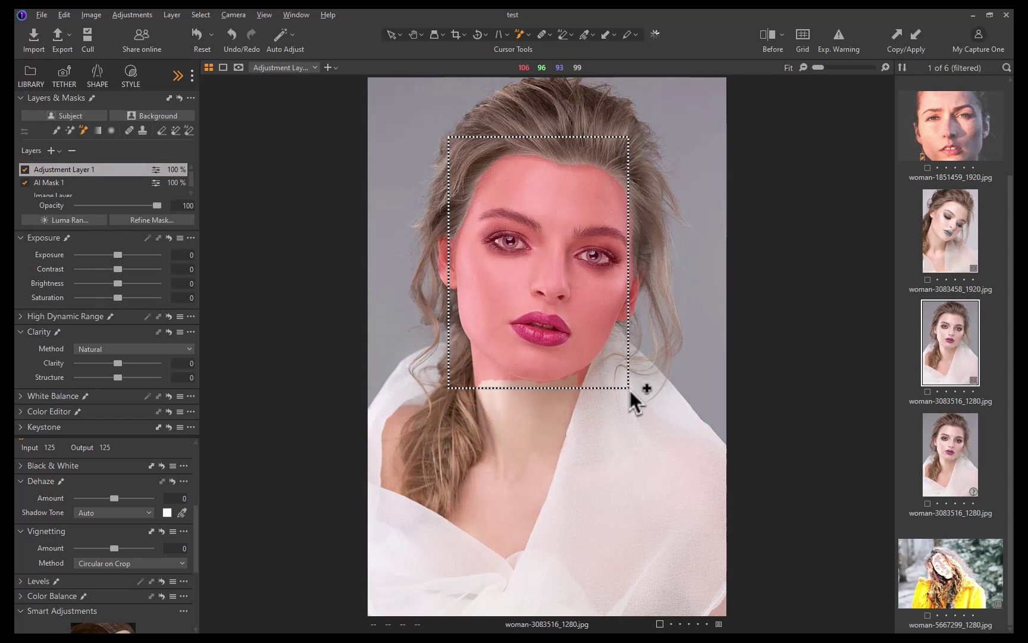
key(m)
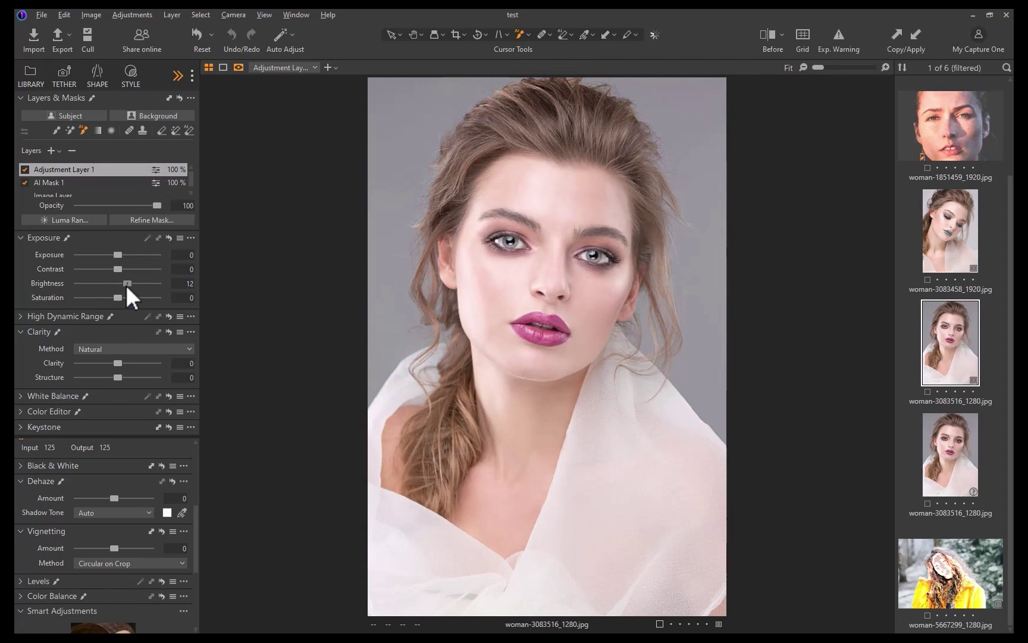
click(125, 284)
drag(125, 287, 127, 287)
- Try to AI-select the hair with a box on another new adjustment layer
click(51, 151)
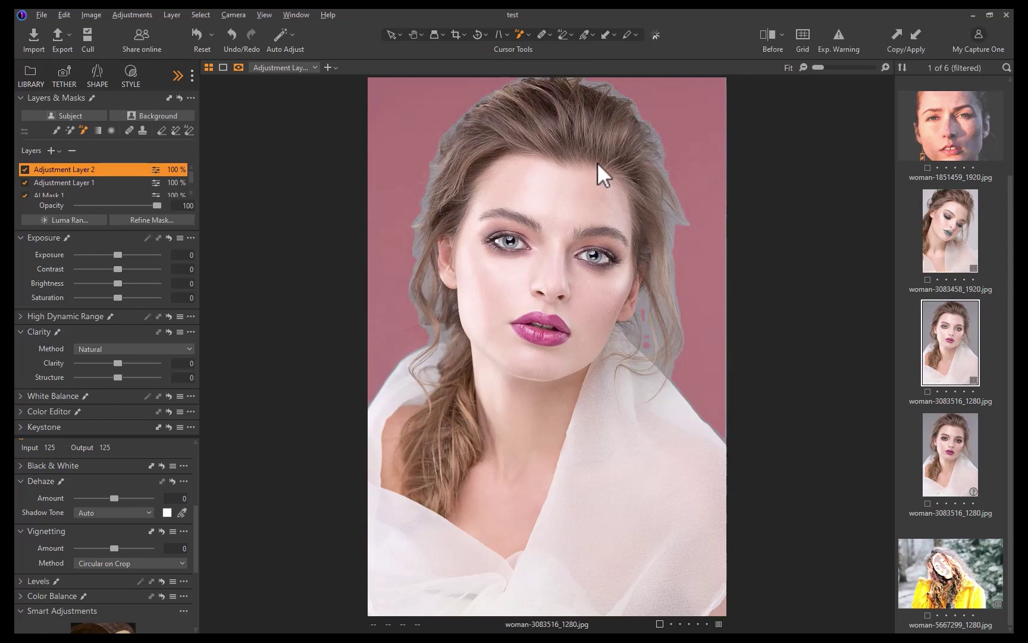
click(597, 161)
drag(380, 91, 464, 357)
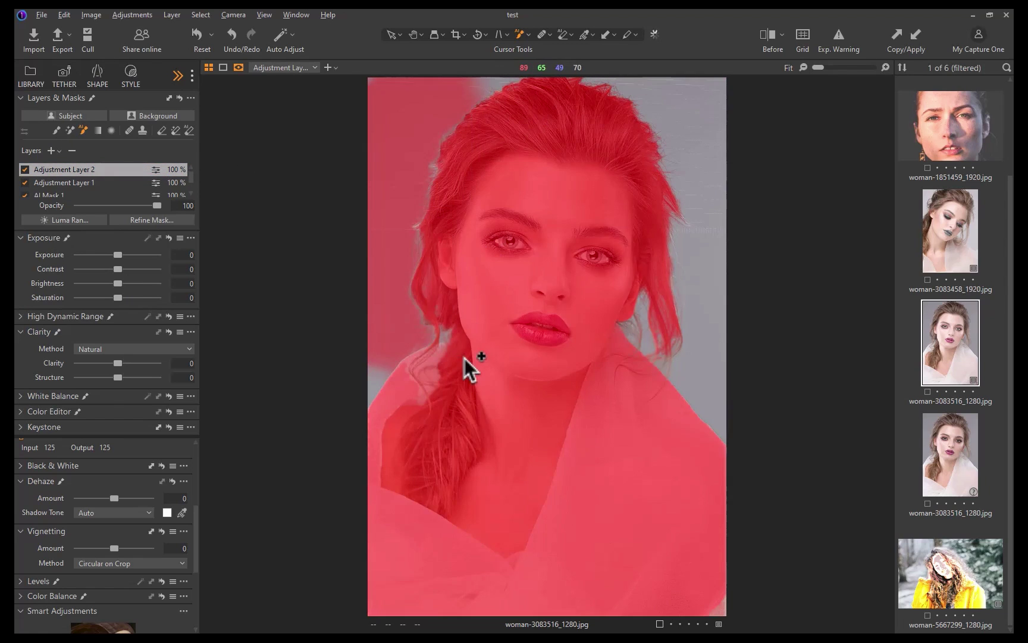
key(ctrl+z)
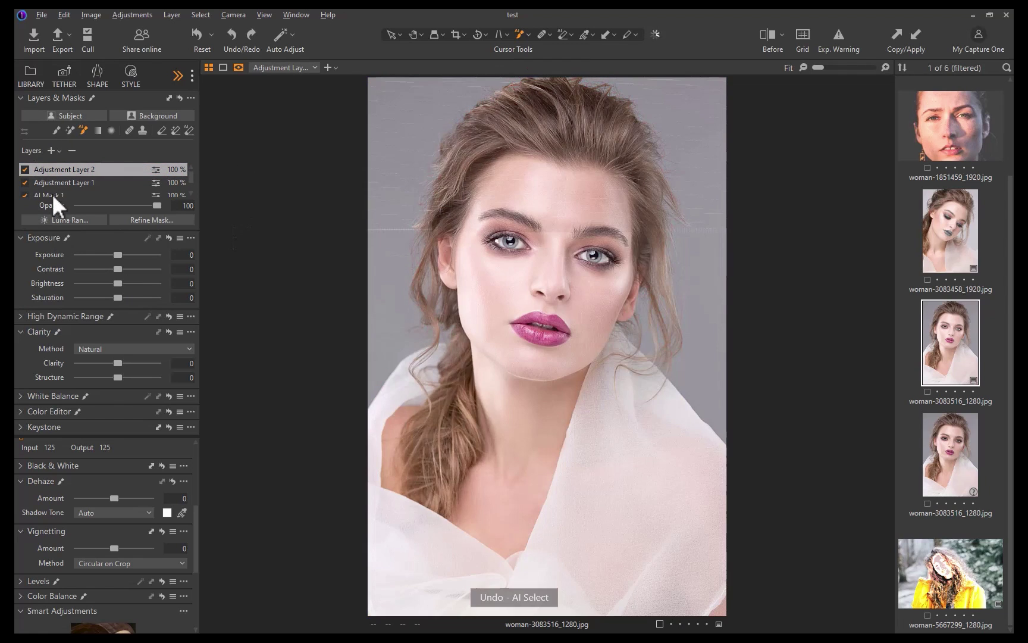
- Mask the woman's hair with AI Select on a new adjustment layer and lower its brightness
click(52, 150)
click(523, 126)
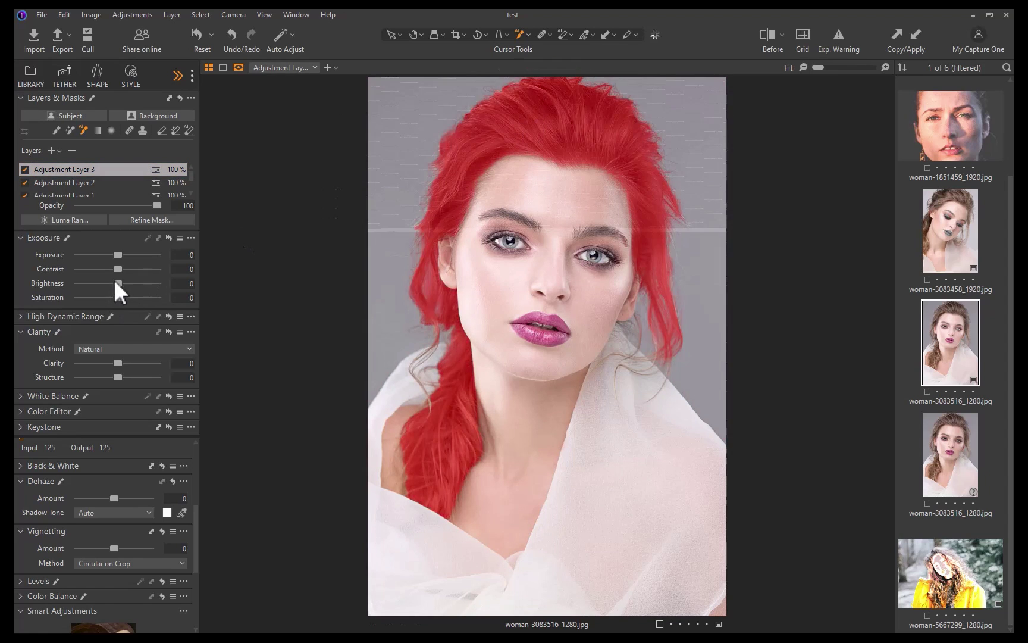
drag(118, 283, 102, 287)
click(52, 147)
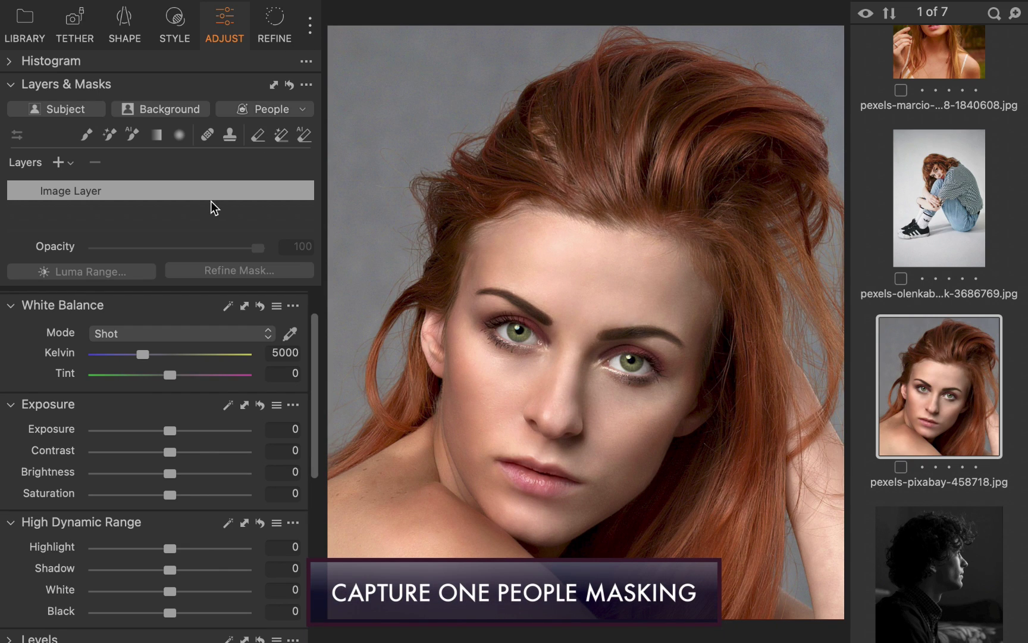
- Create a People mask for the red-haired woman's eyes and set its exposure to 0.93
click(290, 113)
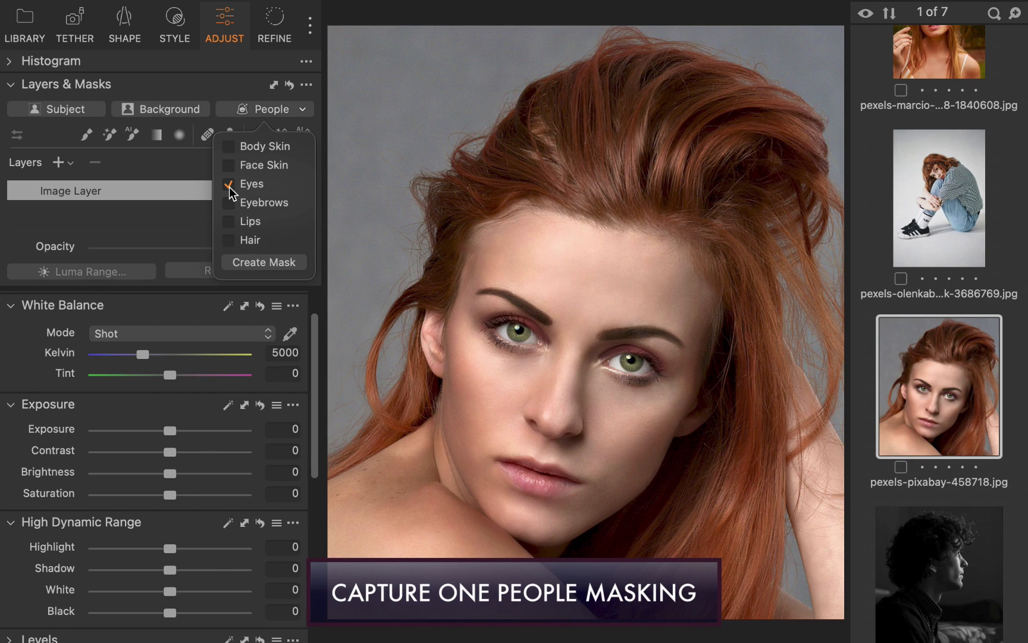
click(243, 266)
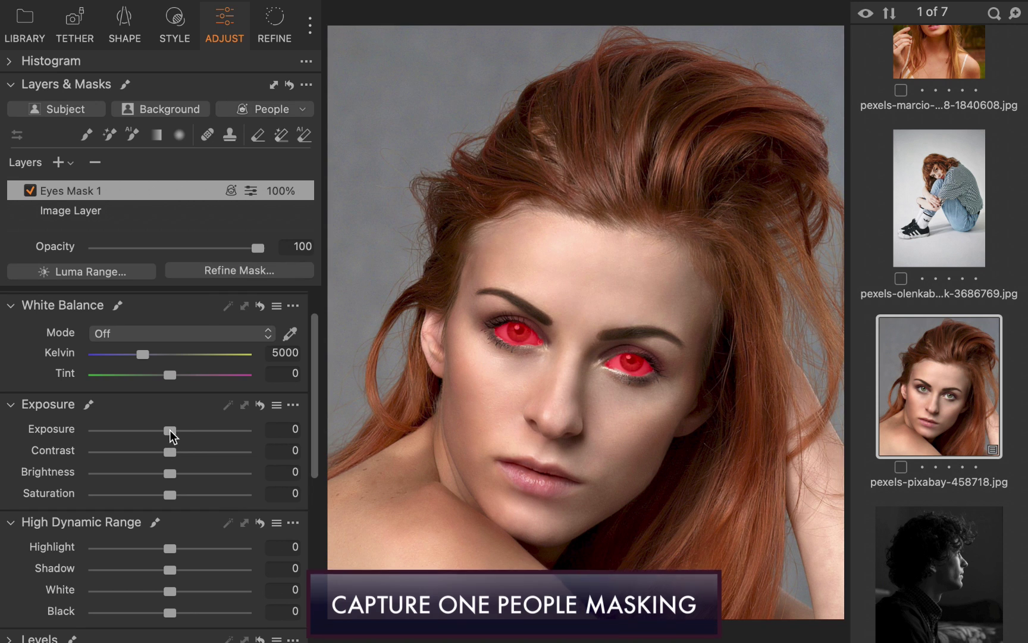
drag(169, 429, 188, 430)
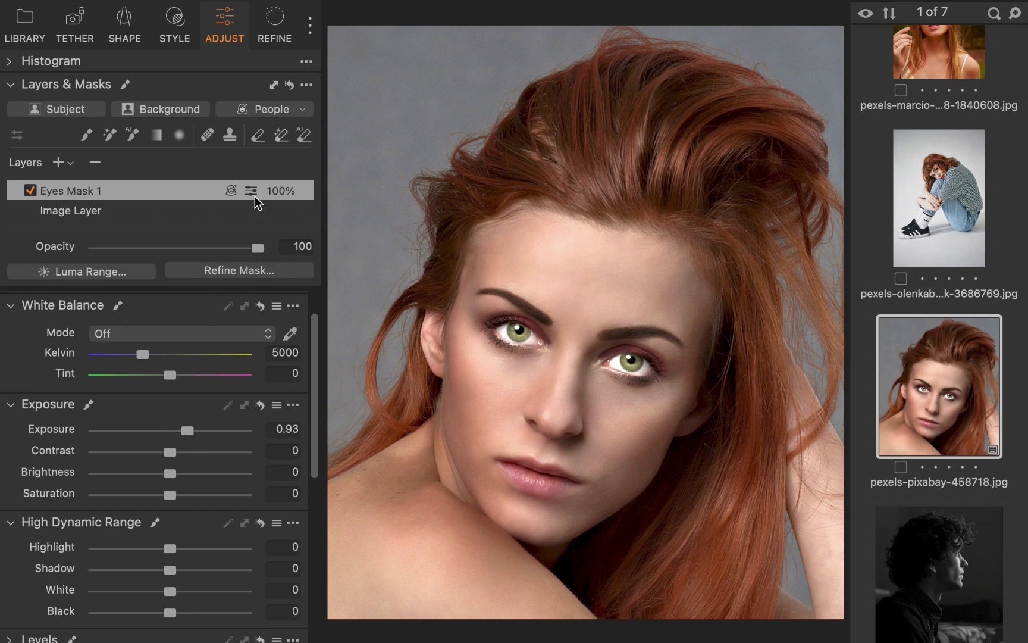
- Create a People mask for the woman's face skin
click(303, 111)
click(229, 167)
click(244, 266)
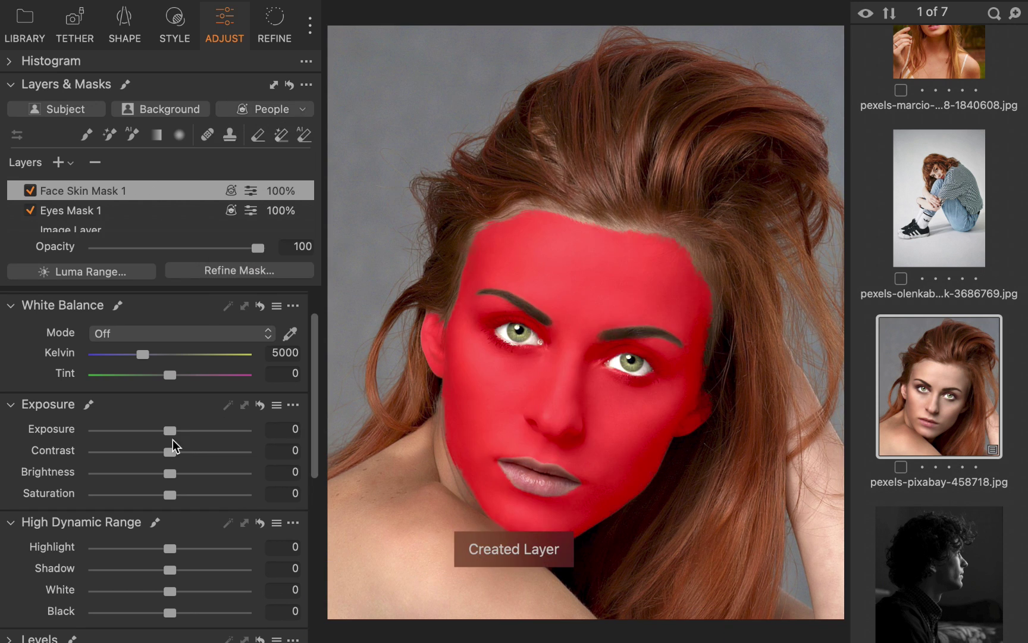
- Set the face skin layer's brightness to 8, shadow to 25 and exposure to 0.31, and show its mask
mouse_move(170, 474)
mouse_down()
mouse_move(186, 480)
mouse_move(172, 485)
mouse_move(184, 477)
mouse_up()
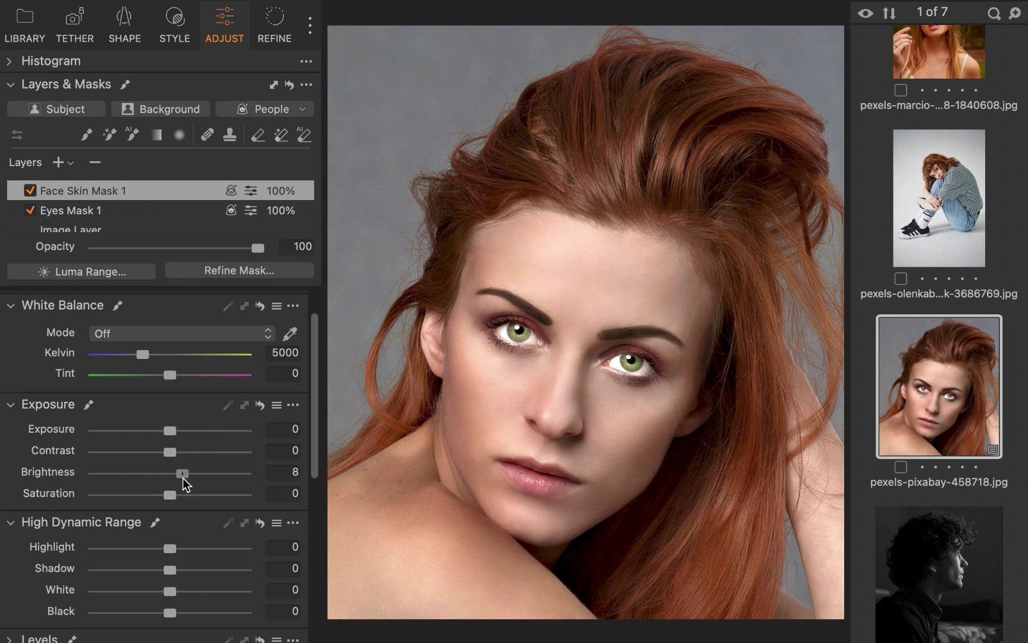
drag(170, 569, 189, 571)
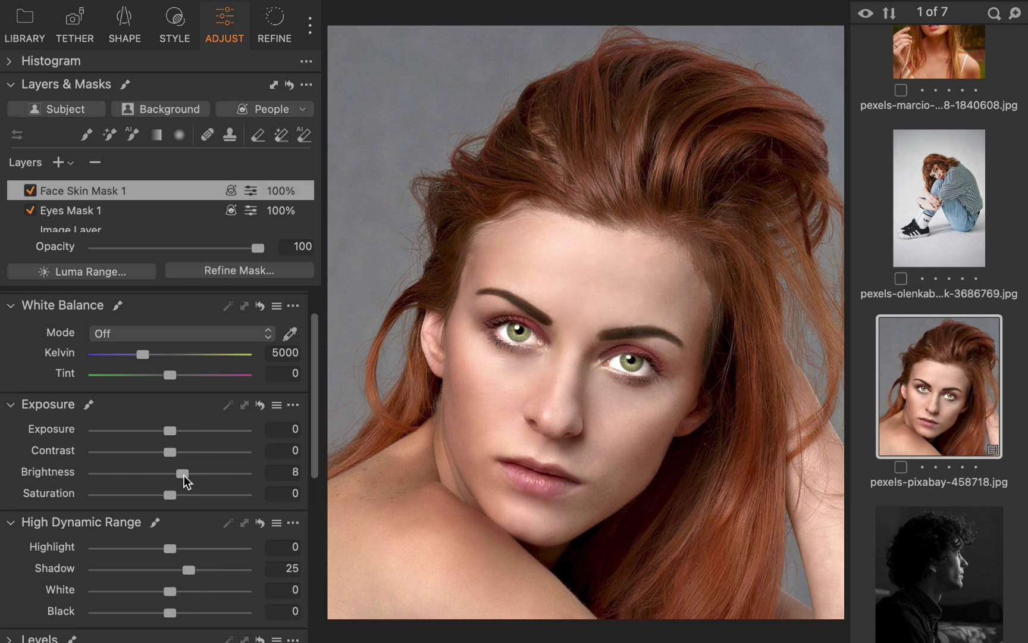
drag(169, 430, 177, 437)
key(m)
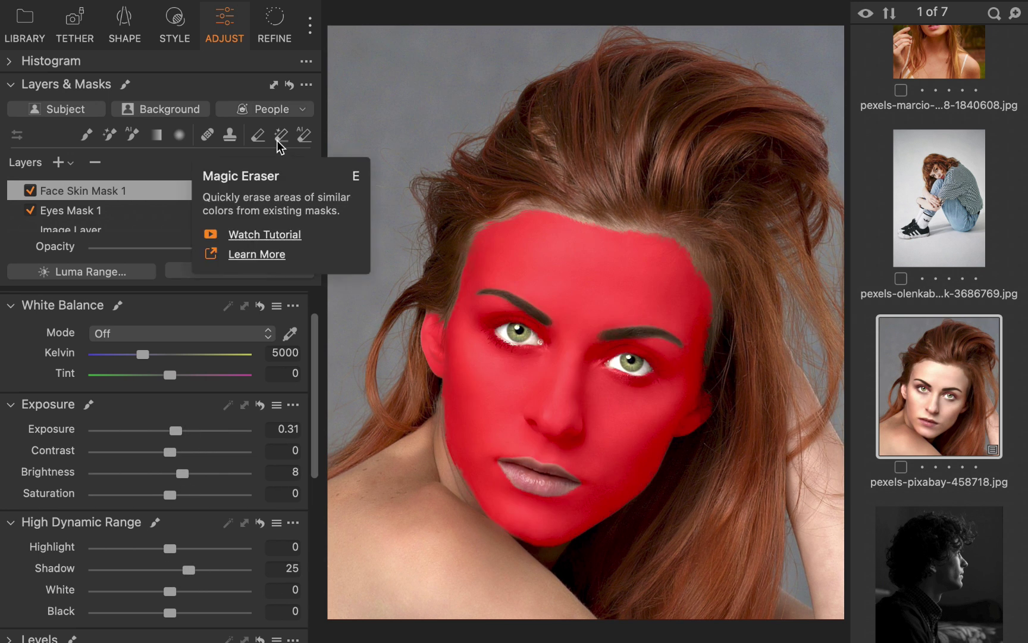
- Create a People mask for the woman's lips
click(302, 109)
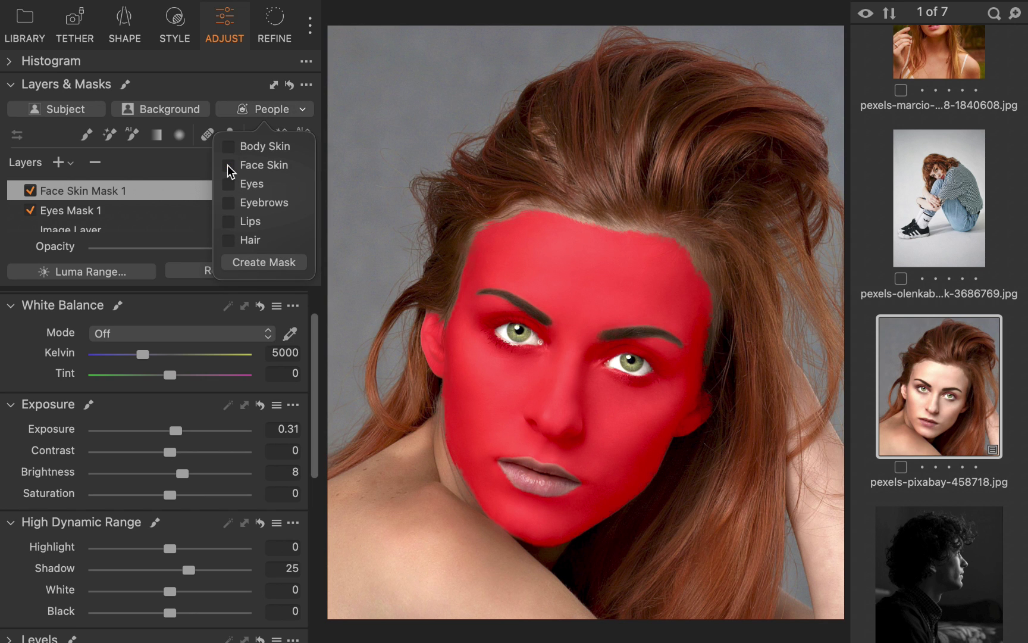
click(228, 221)
click(264, 262)
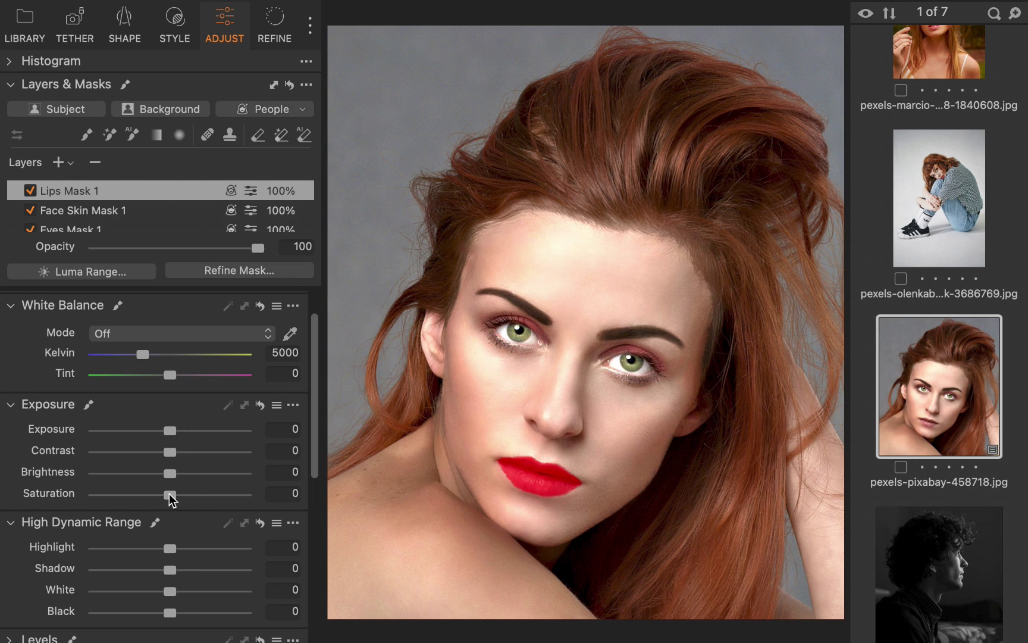
- Raise the lips layer's saturation and slightly lower its exposure
drag(171, 499, 252, 500)
mouse_move(170, 429)
mouse_down()
mouse_move(202, 438)
mouse_move(158, 438)
mouse_up()
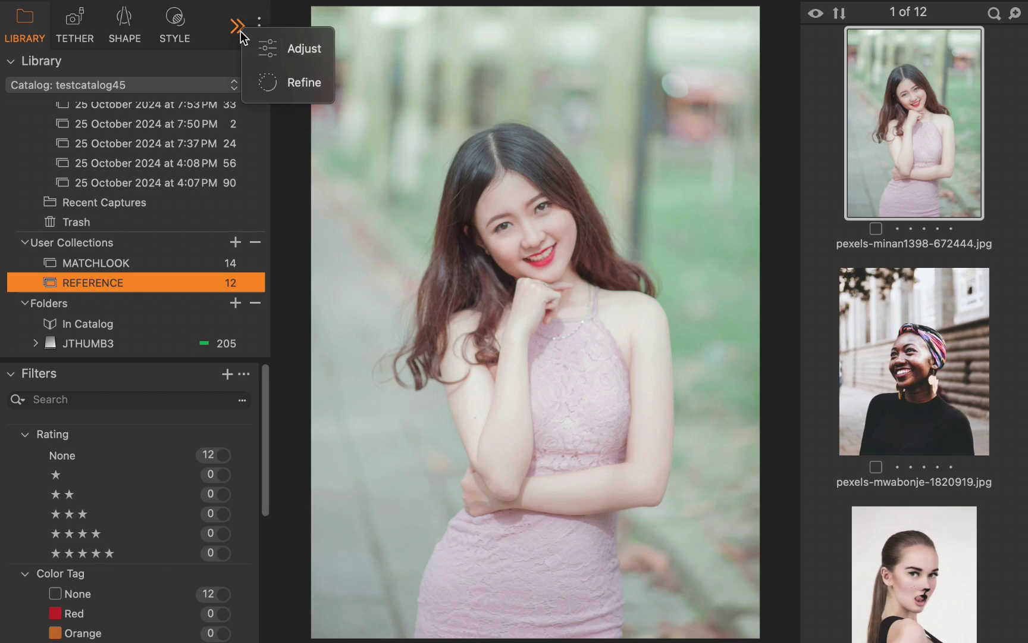
- Set the portrait of the woman in the pink dress as the Match Look reference and open the MATCHLOOK collection for matching
click(261, 48)
drag(857, 172, 116, 399)
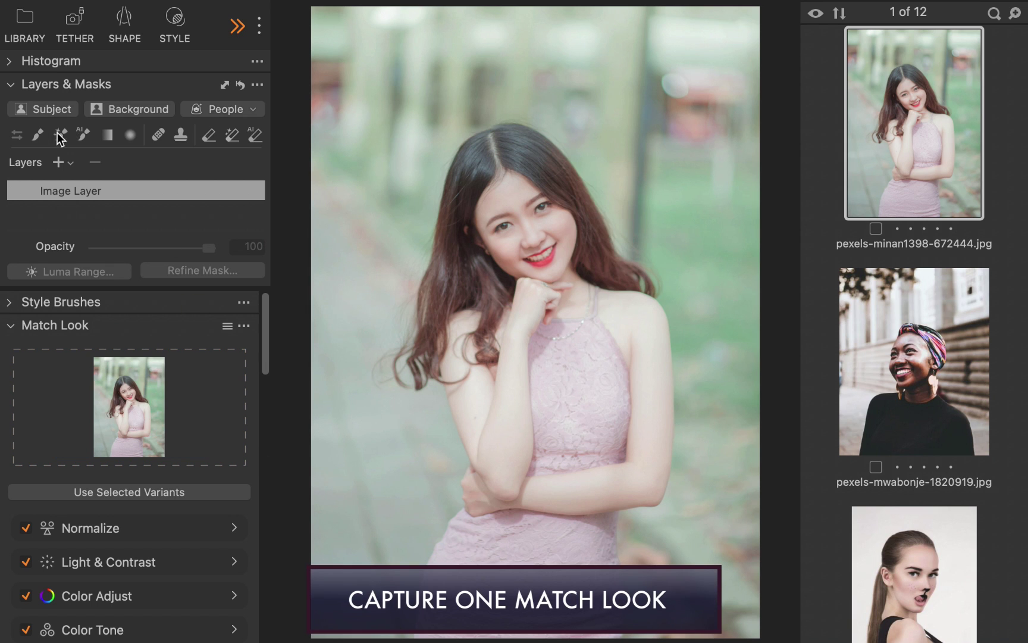
key(super+alt+l)
click(80, 266)
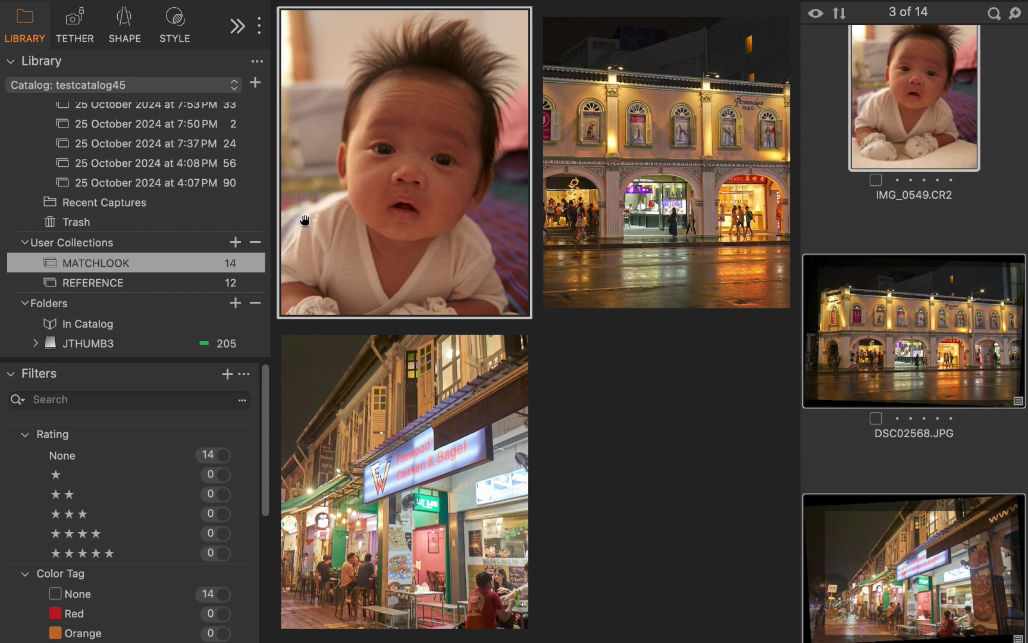
click(237, 26)
click(212, 530)
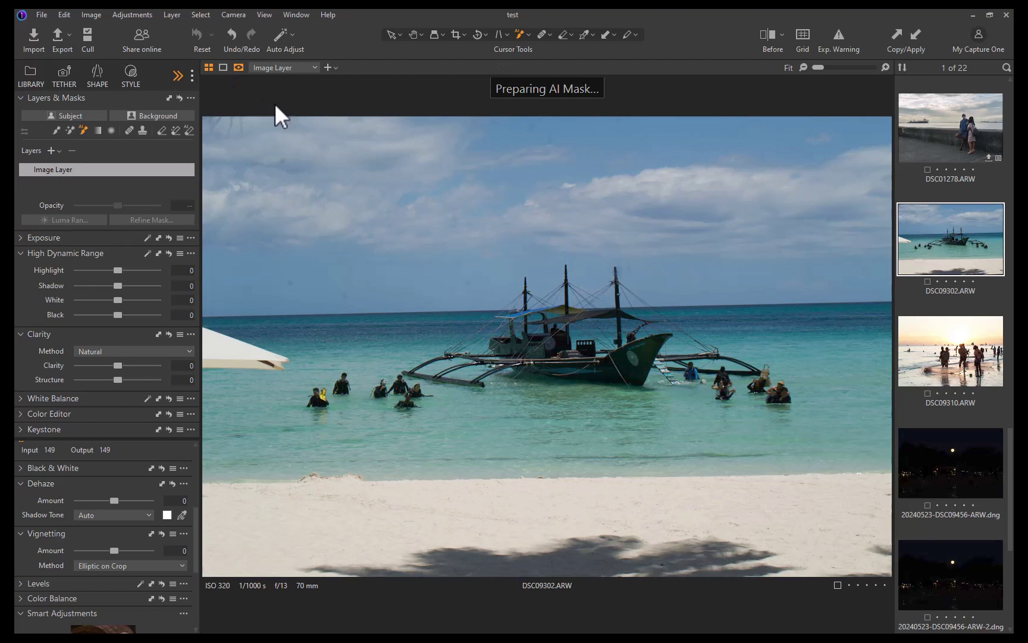
- Create an AI mask covering the boat's hull and cabin in DSC09302.ARW, and display the mask
click(408, 162)
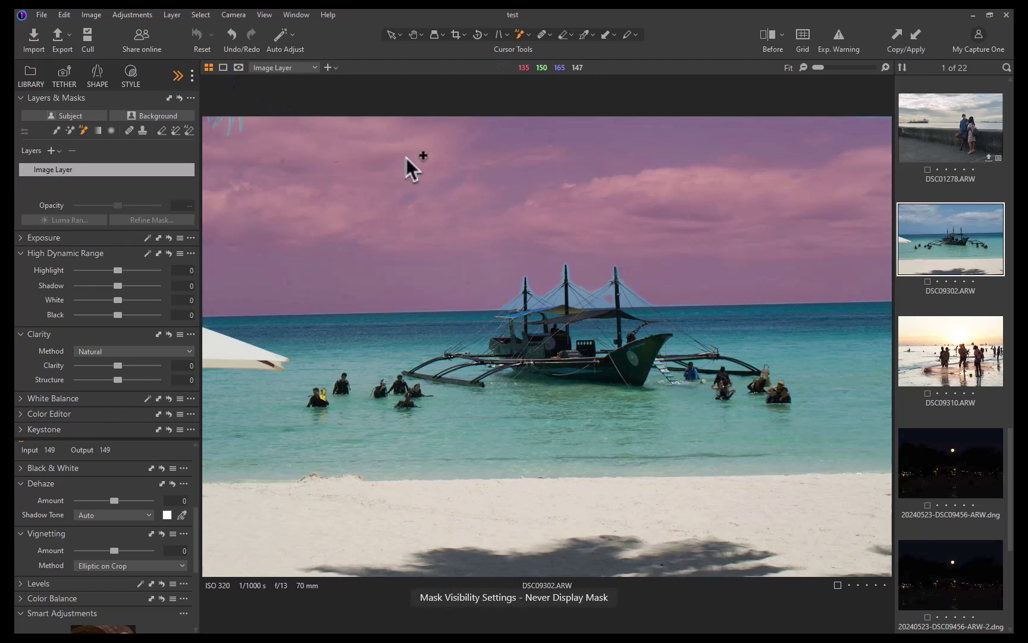
click(624, 376)
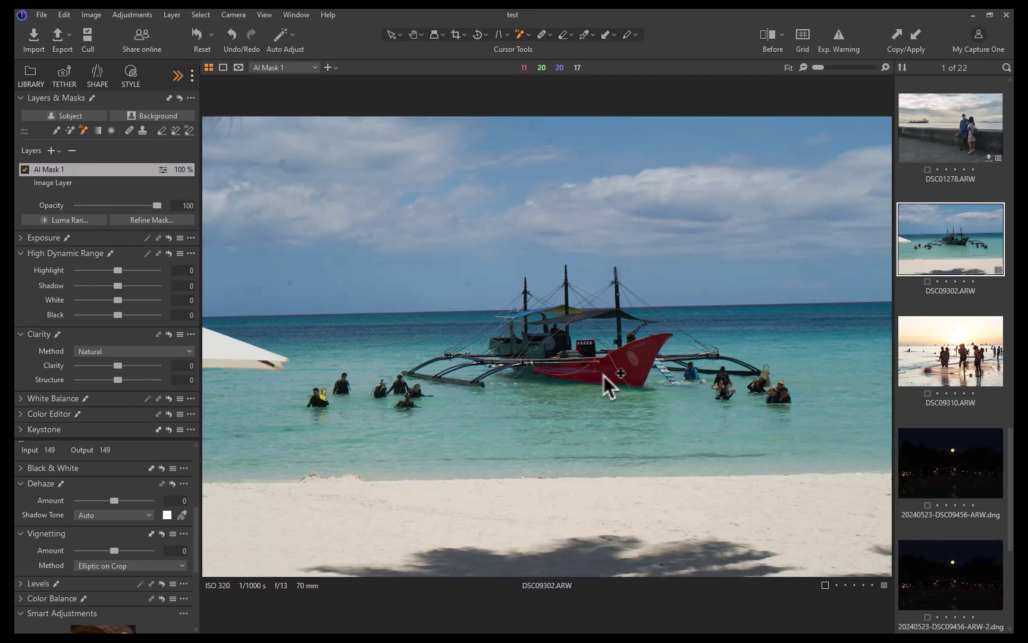
click(532, 357)
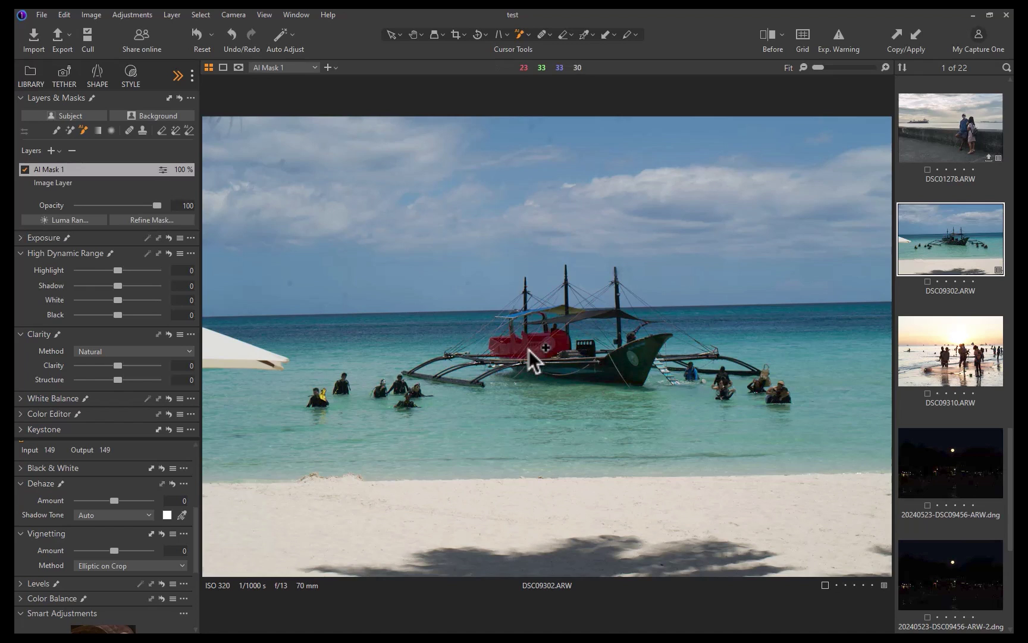
key(m)
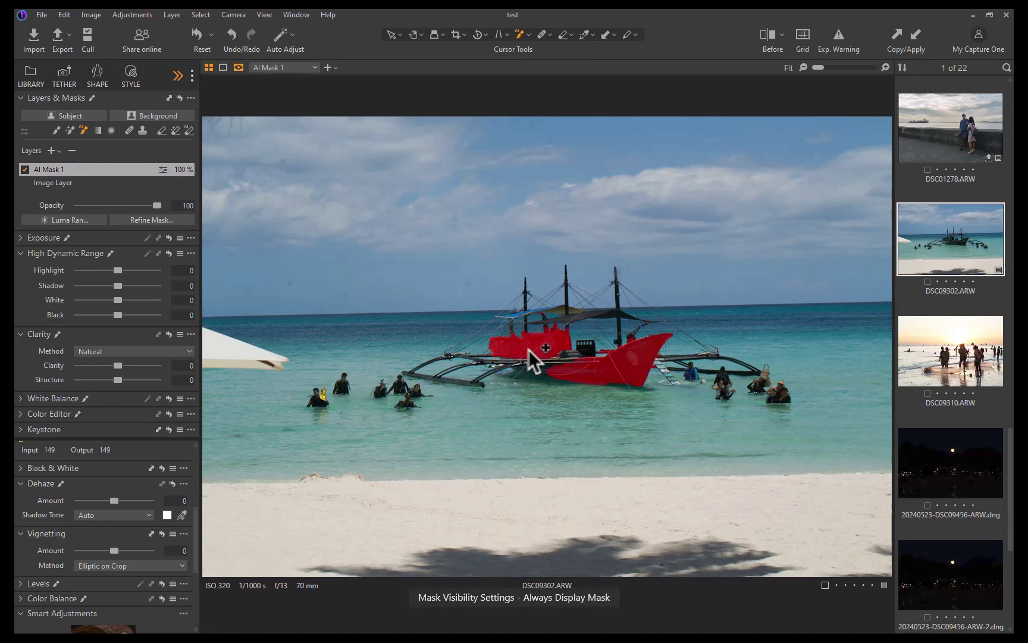
- Add the divers on both sides of the boat to the AI mask
click(726, 393)
click(769, 391)
click(692, 374)
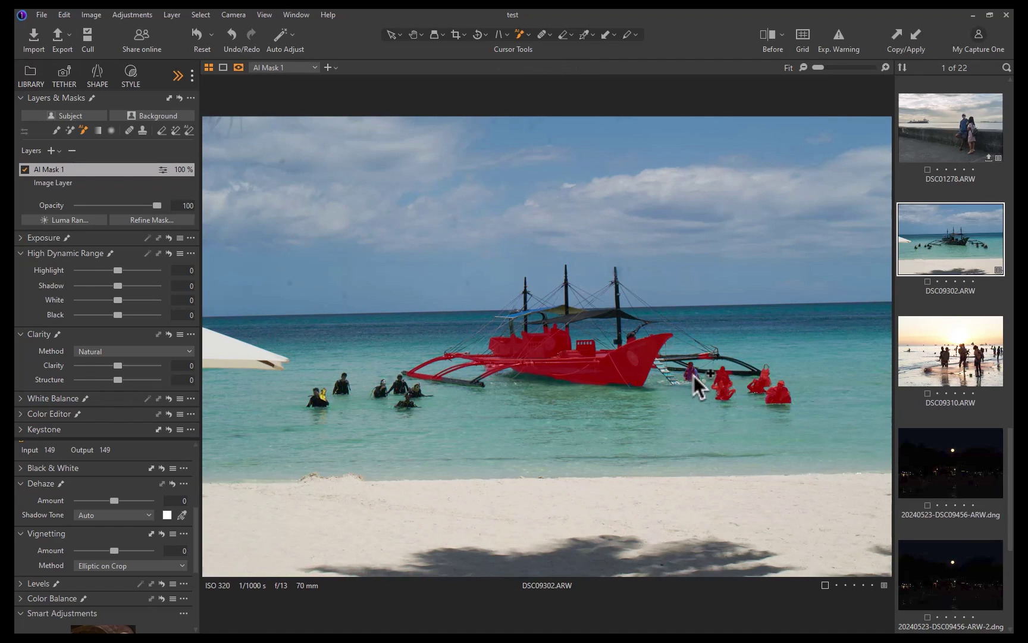
click(399, 386)
click(381, 391)
click(343, 387)
click(318, 400)
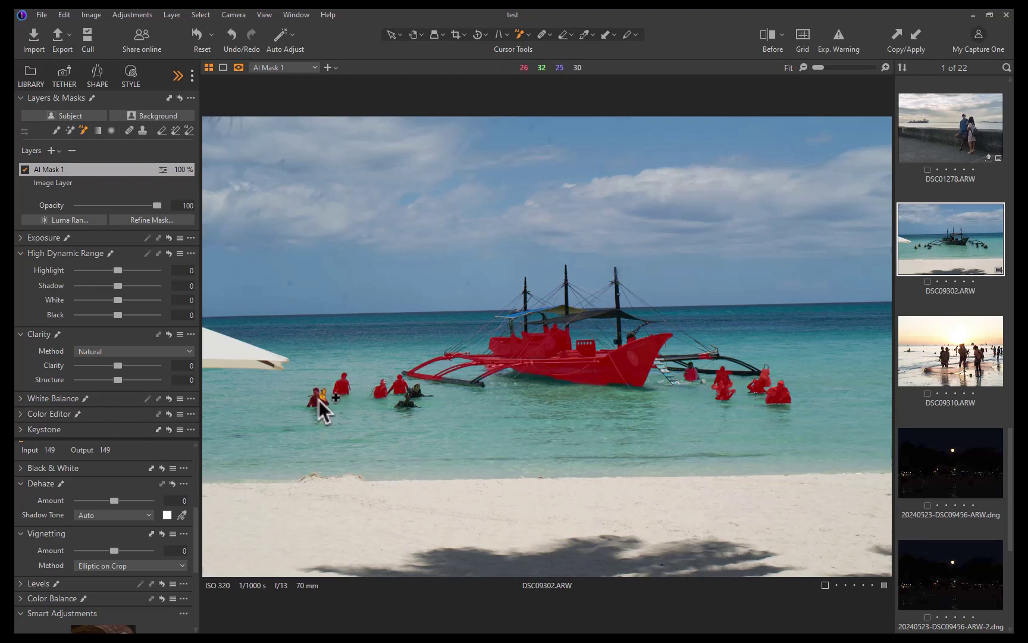
click(418, 393)
- Add the boat's canopy and masts to the AI mask and adjust the masked area's shadows
click(606, 318)
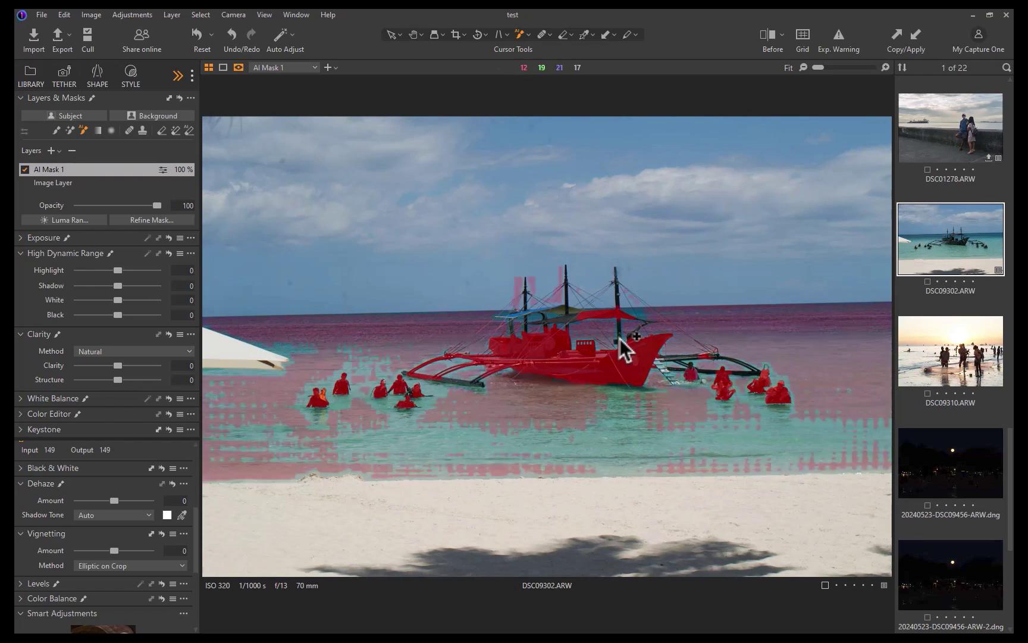
click(539, 309)
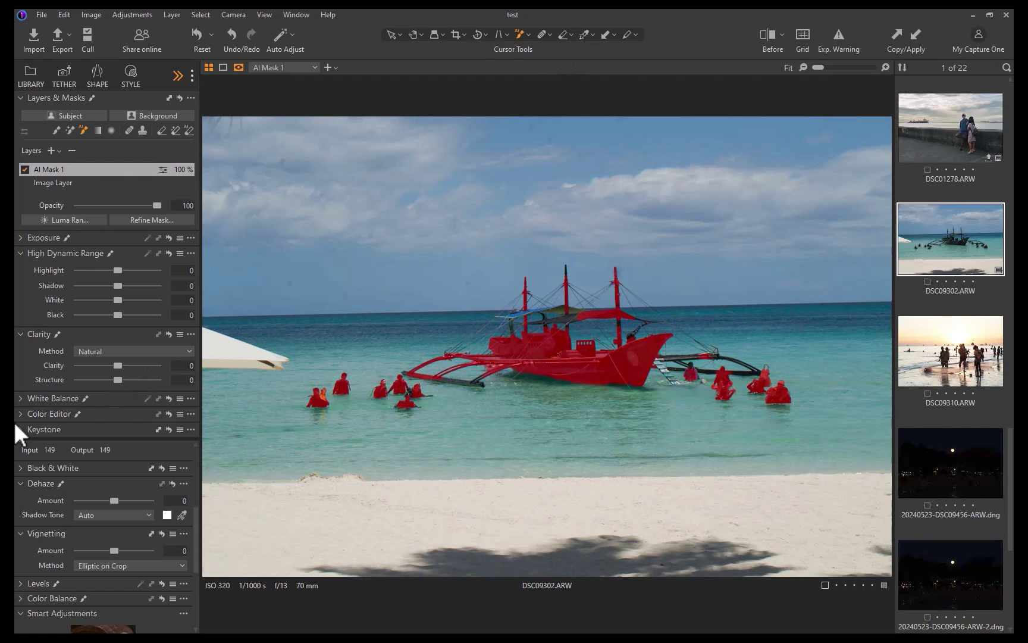
click(229, 355)
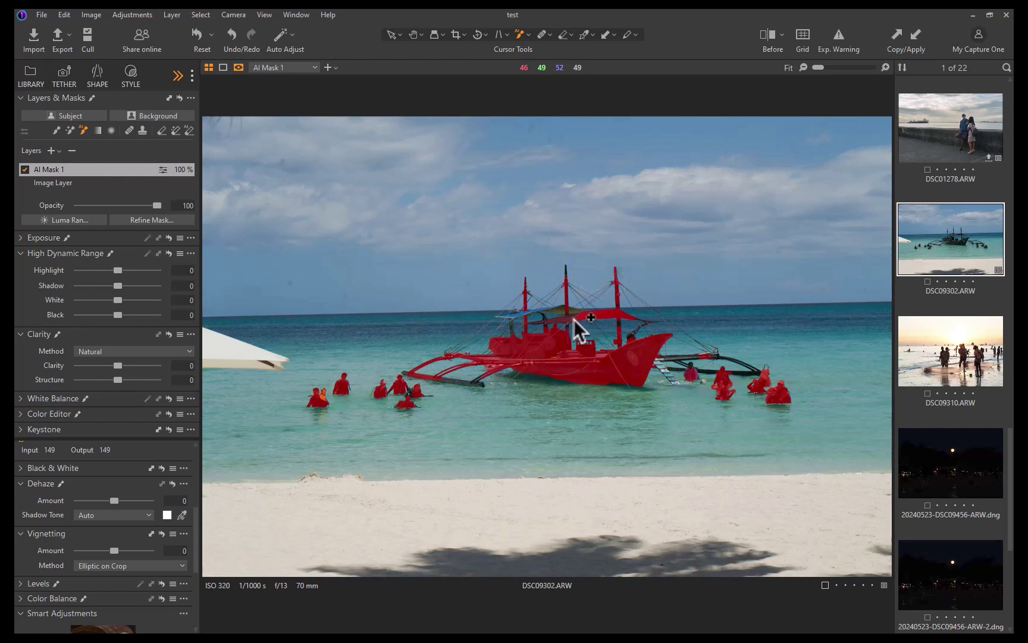
mouse_move(118, 286)
mouse_down()
mouse_move(148, 297)
mouse_move(129, 301)
mouse_move(103, 268)
mouse_move(64, 263)
mouse_move(113, 269)
mouse_move(69, 266)
mouse_up()
- Adjust the shadows of the palm-tree photo DSC00800.ARW and the street photo 20200508-DSC07587-ARW.dng
key(Right)
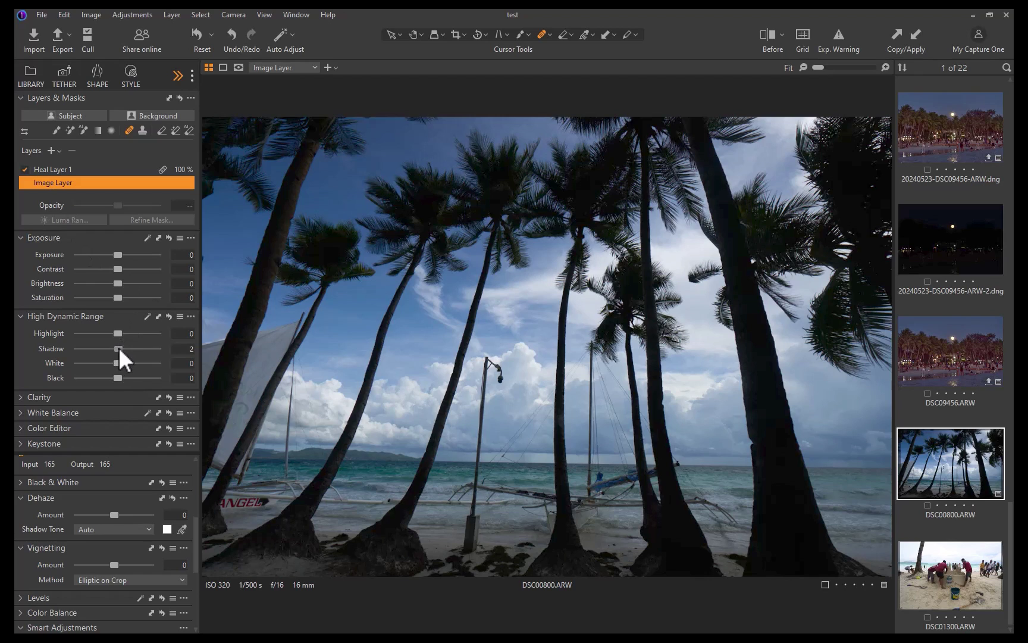
drag(118, 347, 66, 362)
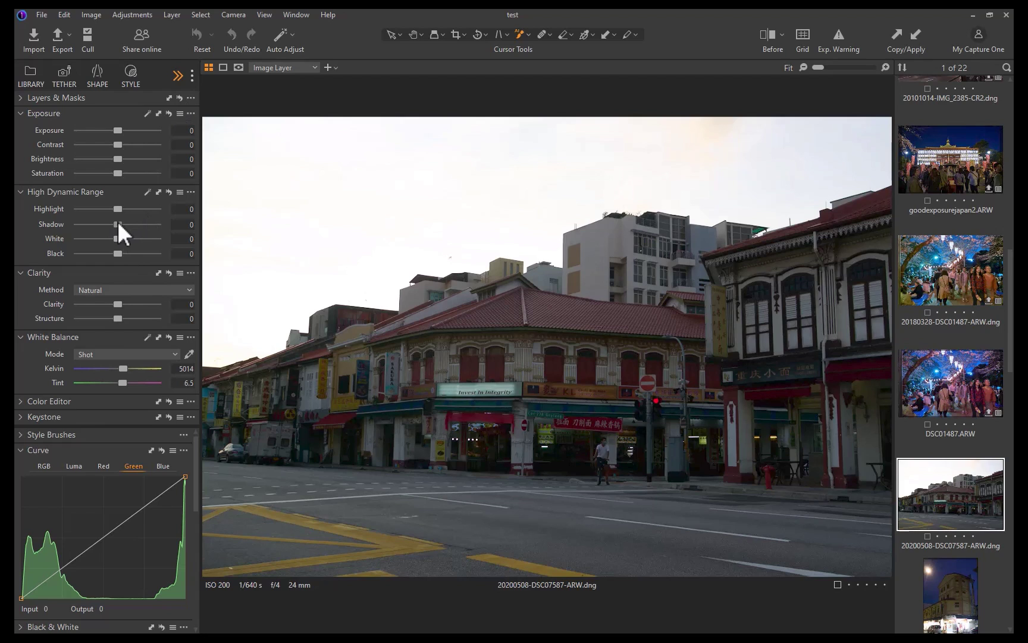
mouse_move(118, 223)
mouse_down()
mouse_move(134, 222)
mouse_move(120, 231)
mouse_move(129, 229)
mouse_move(77, 212)
mouse_move(120, 214)
mouse_move(81, 225)
mouse_move(129, 225)
mouse_move(83, 241)
mouse_up()
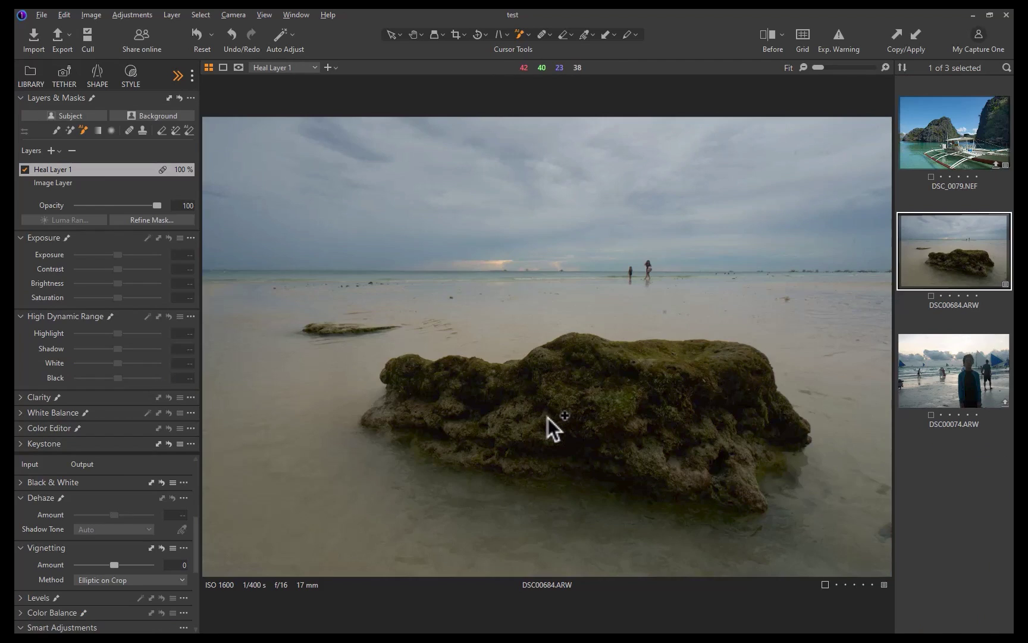
- Create an AI mask of the large rock in DSC00684.ARW, check its coverage, and set its shadow to 30
click(547, 417)
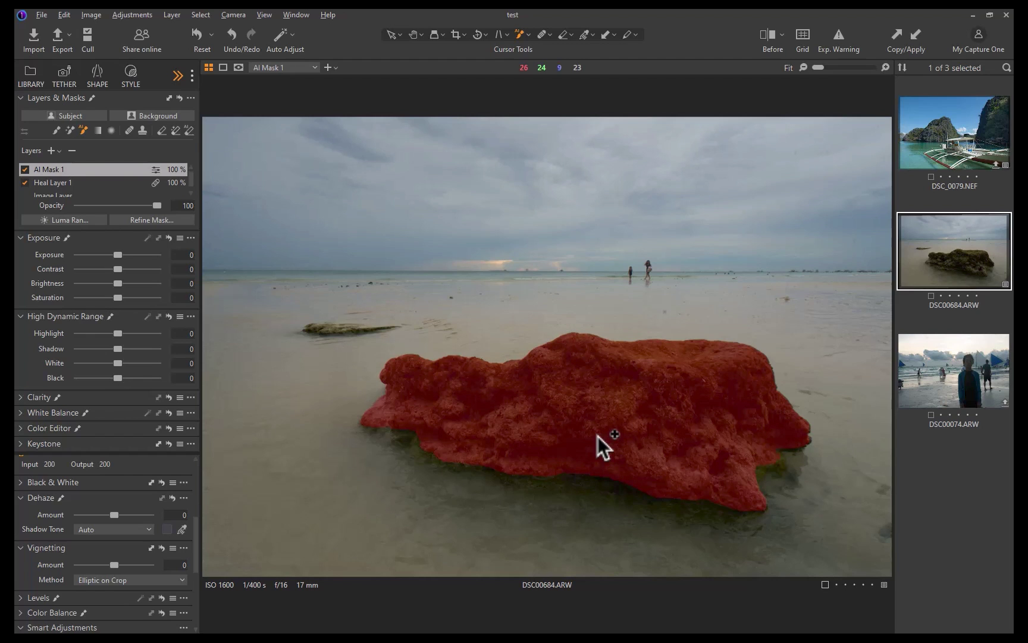
key(m)
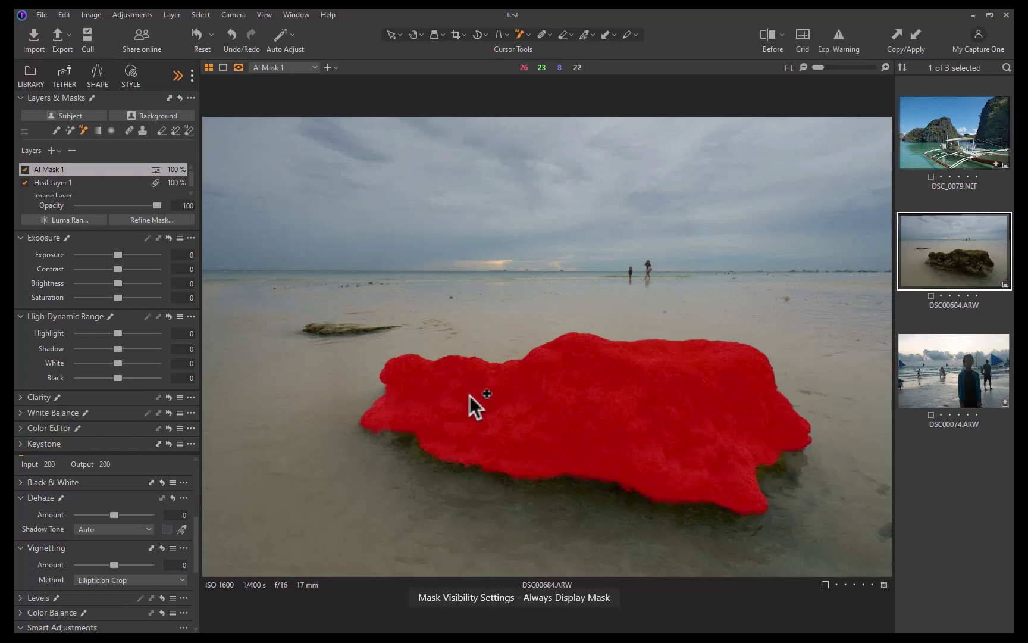
drag(117, 348, 129, 355)
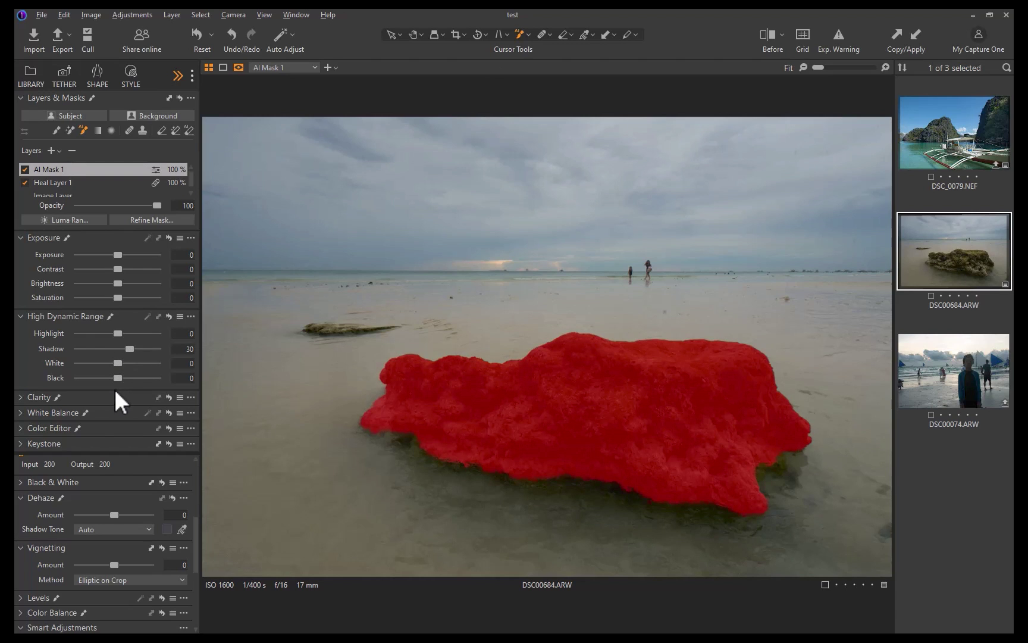
key(m)
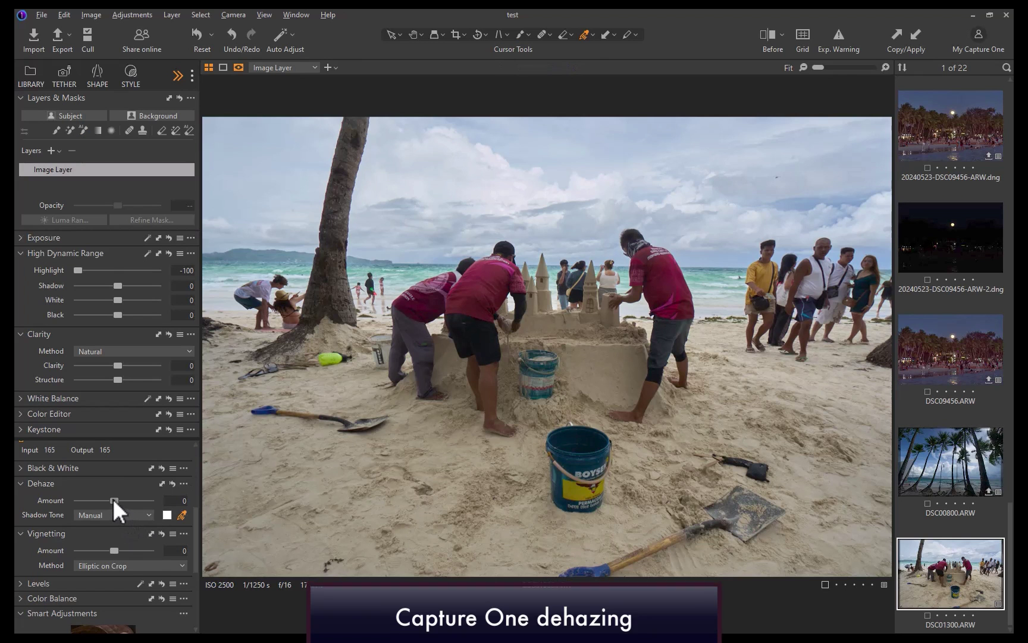
- Set the dehaze amount of the sandcastle photo DSC01300.ARW to 63
drag(113, 499, 135, 497)
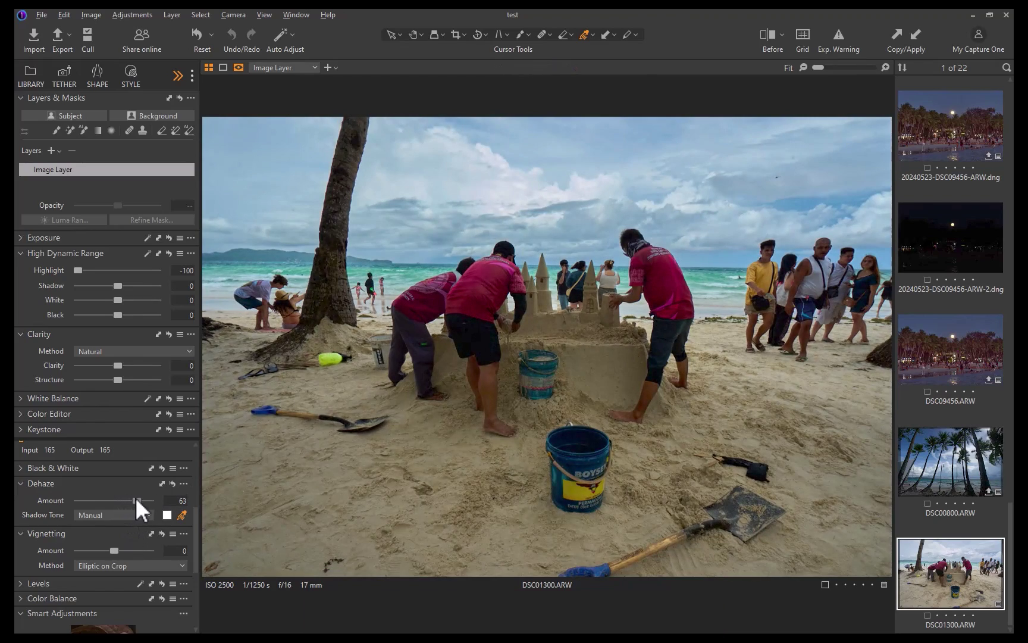